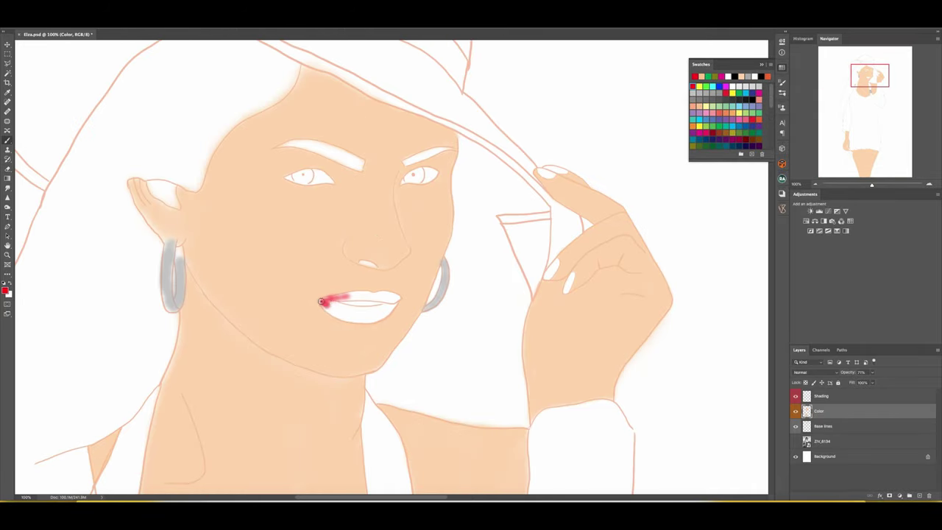
Paint the lower lip solid red and trim the upper lip's edge with skin colour
{"action": "left_click_drag", "start_coordinate": [321, 301], "coordinate": [369, 296]}
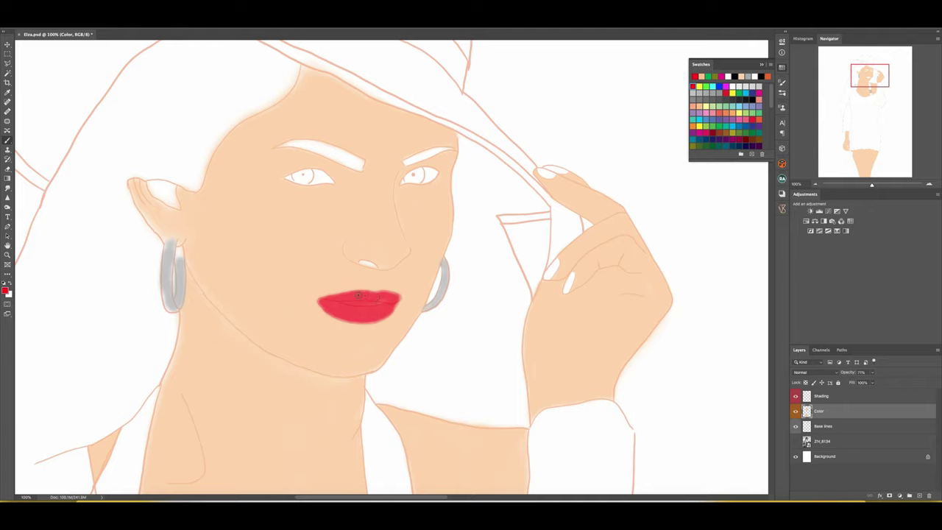
{"action": "key", "text": "ctrl+plus"}
{"action": "key", "text": "ctrl+plus"}
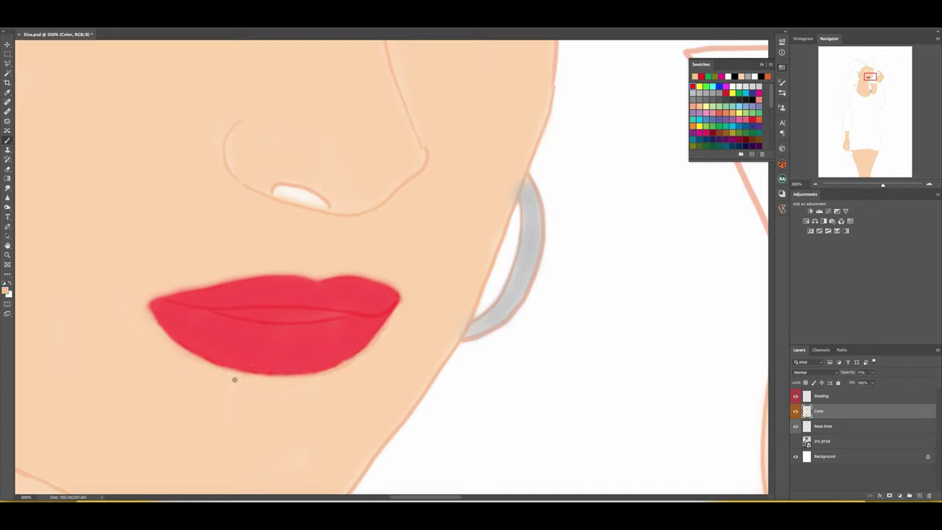
{"action": "left_click_drag", "start_coordinate": [227, 280], "coordinate": [288, 270]}
{"action": "key", "text": "ctrl+0"}
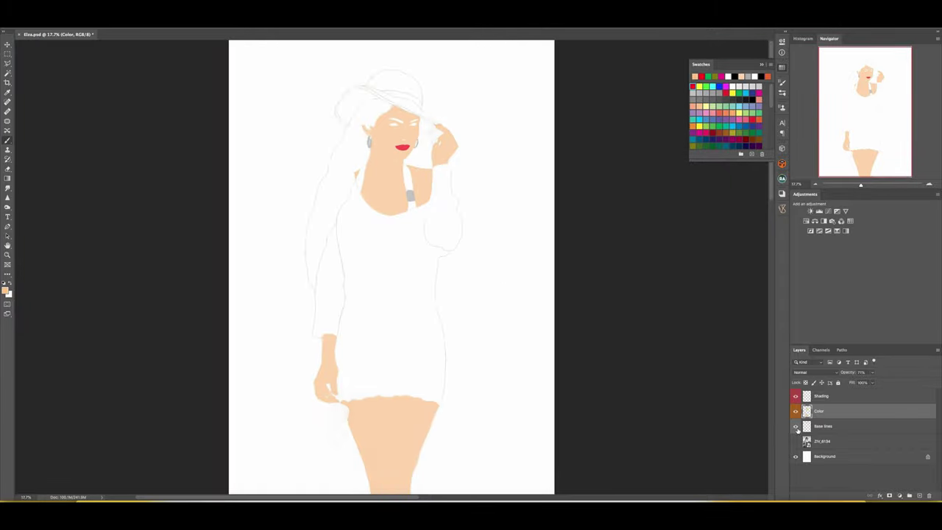
{"action": "scroll", "coordinate": [355, 147], "scroll_direction": "up", "scroll_amount": 3}
{"action": "scroll", "coordinate": [259, 442], "scroll_direction": "up", "scroll_amount": 2}
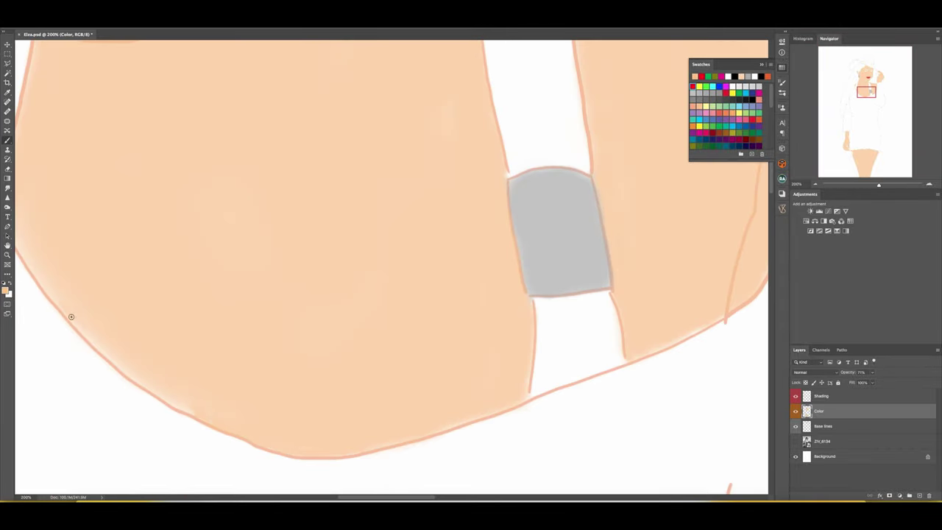
{"action": "scroll", "coordinate": [42, 181], "scroll_direction": "left", "scroll_amount": 1}
{"action": "scroll", "coordinate": [81, 133], "scroll_direction": "up", "scroll_amount": 3}
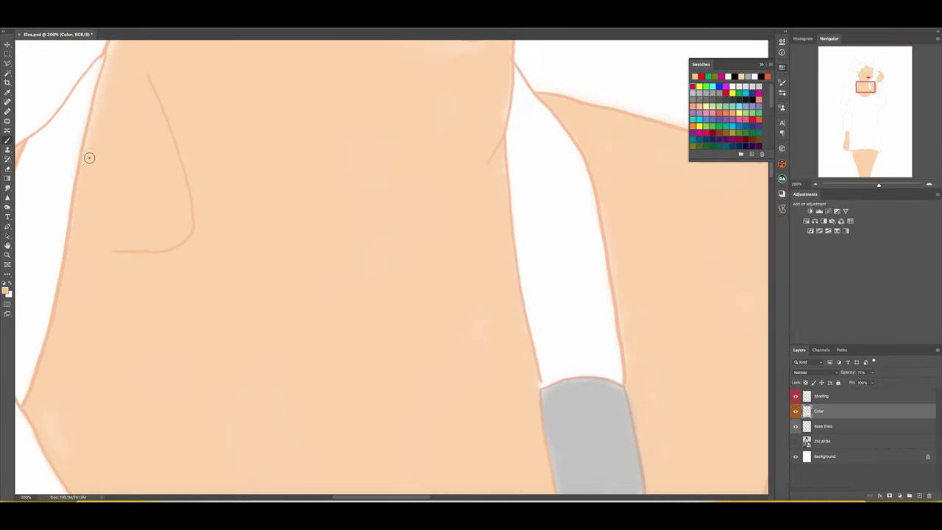
{"action": "scroll", "coordinate": [142, 103], "scroll_direction": "up", "scroll_amount": 3}
{"action": "scroll", "coordinate": [132, 86], "scroll_direction": "up", "scroll_amount": 2}
{"action": "scroll", "coordinate": [235, 309], "scroll_direction": "up", "scroll_amount": 1}
{"action": "scroll", "coordinate": [236, 309], "scroll_direction": "right", "scroll_amount": 2}
{"action": "scroll", "coordinate": [330, 301], "scroll_direction": "up", "scroll_amount": 2}
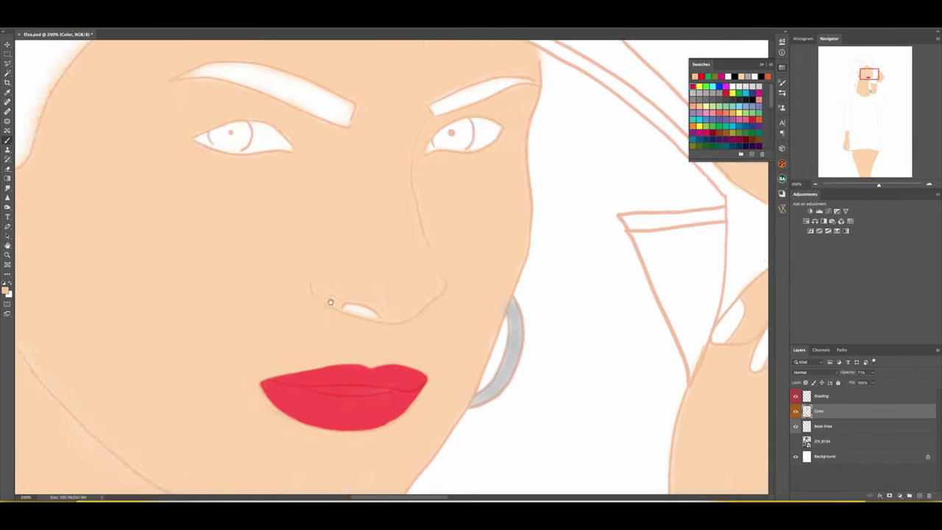
{"action": "scroll", "coordinate": [331, 302], "scroll_direction": "up", "scroll_amount": 2}
{"action": "scroll", "coordinate": [330, 302], "scroll_direction": "right", "scroll_amount": 1}
Add a new layer named 'Eyes' and tag it green
{"action": "key", "text": "ctrl+shift+alt+n"}
{"action": "double_click", "coordinate": [817, 410]}
{"action": "type", "text": "Eyes"}
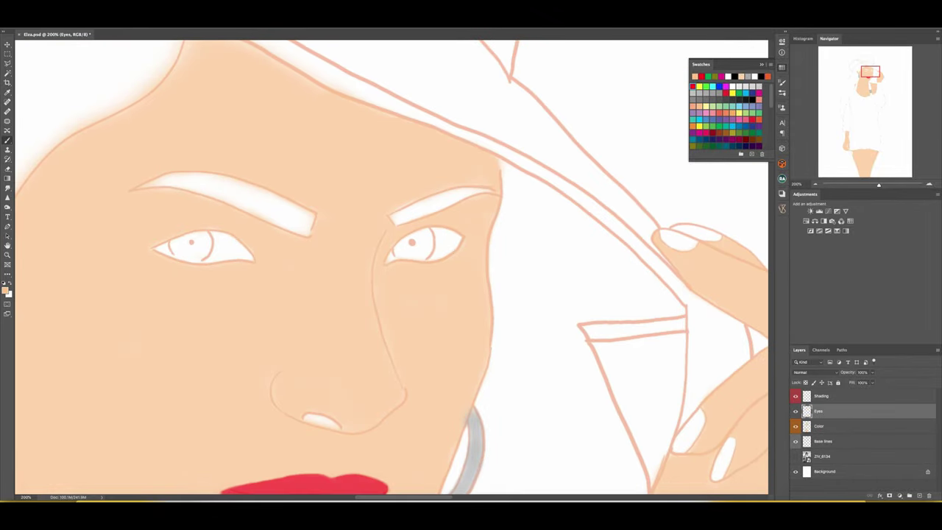
{"action": "right_click", "coordinate": [817, 410]}
{"action": "left_click", "coordinate": [773, 456]}
Paint the first eye's iris brown and lower the Eyes layer opacity to about 88%
{"action": "left_click", "coordinate": [759, 138]}
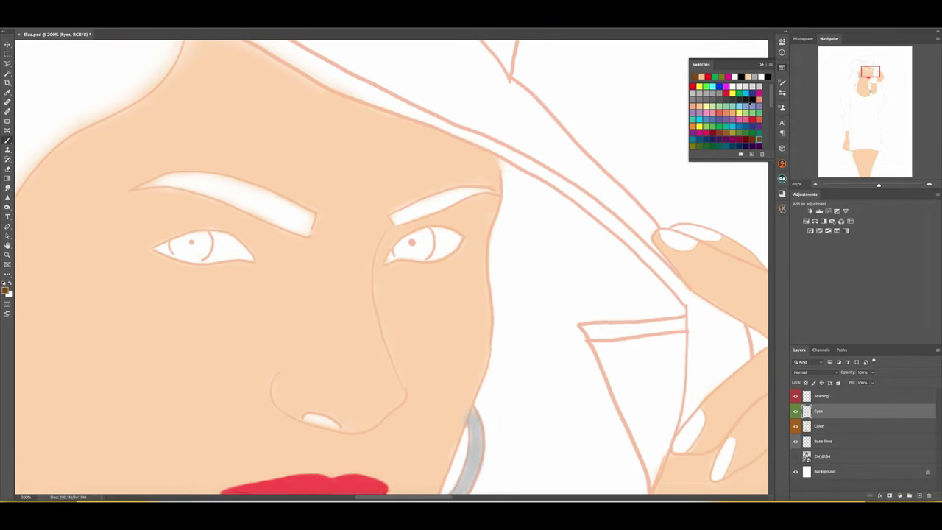
{"action": "right_click", "coordinate": [412, 246]}
{"action": "key", "text": "Escape"}
{"action": "key", "text": "ctrl+plus"}
{"action": "mouse_move", "coordinate": [442, 221]}
{"action": "left_mouse_down"}
{"action": "mouse_move", "coordinate": [460, 232]}
{"action": "mouse_move", "coordinate": [445, 240]}
{"action": "mouse_move", "coordinate": [412, 225]}
{"action": "left_mouse_up"}
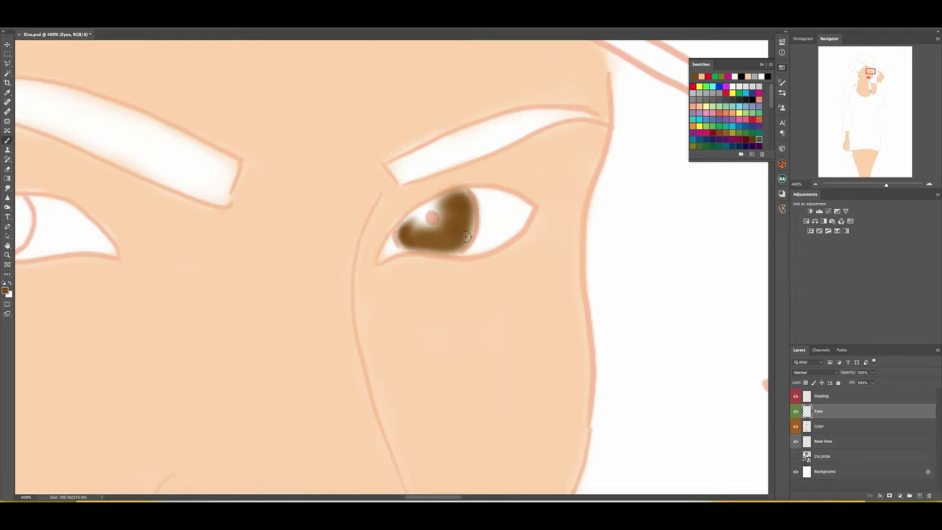
{"action": "mouse_move", "coordinate": [463, 195]}
{"action": "left_mouse_down"}
{"action": "mouse_move", "coordinate": [412, 221]}
{"action": "mouse_move", "coordinate": [467, 236]}
{"action": "left_mouse_up"}
{"action": "left_click_drag", "start_coordinate": [400, 224], "coordinate": [452, 220]}
{"action": "left_click_drag", "start_coordinate": [853, 372], "coordinate": [847, 375]}
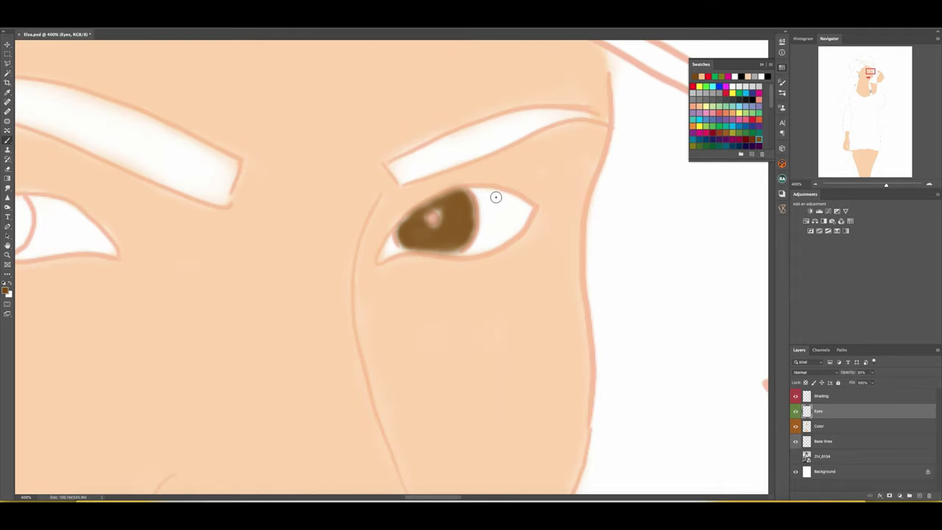
Paint a black pupil and darken the first iris's outer edge
{"action": "left_click", "coordinate": [693, 75]}
{"action": "left_click_drag", "start_coordinate": [431, 215], "coordinate": [441, 224]}
{"action": "mouse_move", "coordinate": [471, 195]}
{"action": "left_mouse_down"}
{"action": "mouse_move", "coordinate": [458, 250]}
{"action": "mouse_move", "coordinate": [398, 239]}
{"action": "left_mouse_up"}
{"action": "left_click_drag", "start_coordinate": [393, 220], "coordinate": [408, 254]}
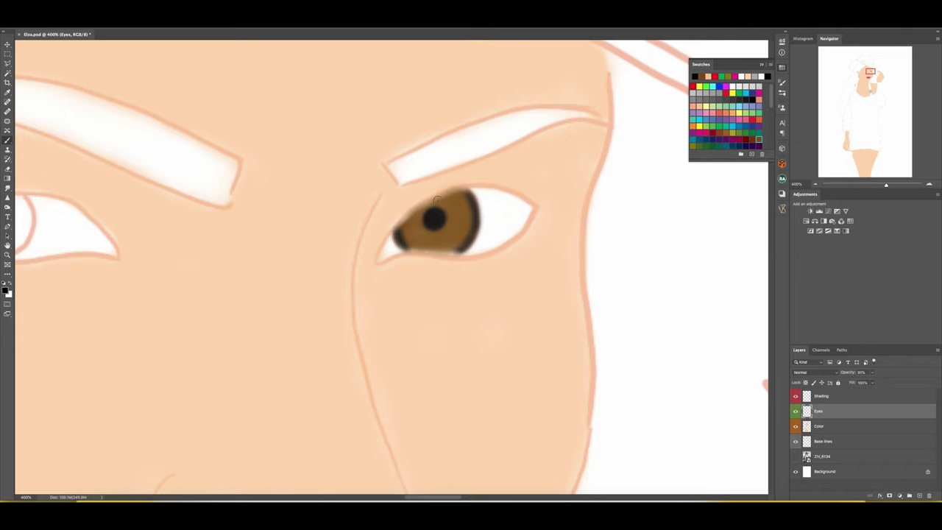
Paint dark curves and a black pupil into the other eye
{"action": "left_click_drag", "start_coordinate": [132, 213], "coordinate": [449, 280]}
{"action": "left_click_drag", "start_coordinate": [279, 279], "coordinate": [267, 317]}
{"action": "left_click_drag", "start_coordinate": [344, 265], "coordinate": [327, 323]}
{"action": "mouse_move", "coordinate": [309, 283]}
{"action": "left_mouse_down"}
{"action": "mouse_move", "coordinate": [327, 320]}
{"action": "mouse_move", "coordinate": [275, 309]}
{"action": "mouse_move", "coordinate": [293, 274]}
{"action": "mouse_move", "coordinate": [316, 312]}
{"action": "mouse_move", "coordinate": [342, 298]}
{"action": "mouse_move", "coordinate": [324, 302]}
{"action": "left_mouse_up"}
{"action": "key", "text": "x"}
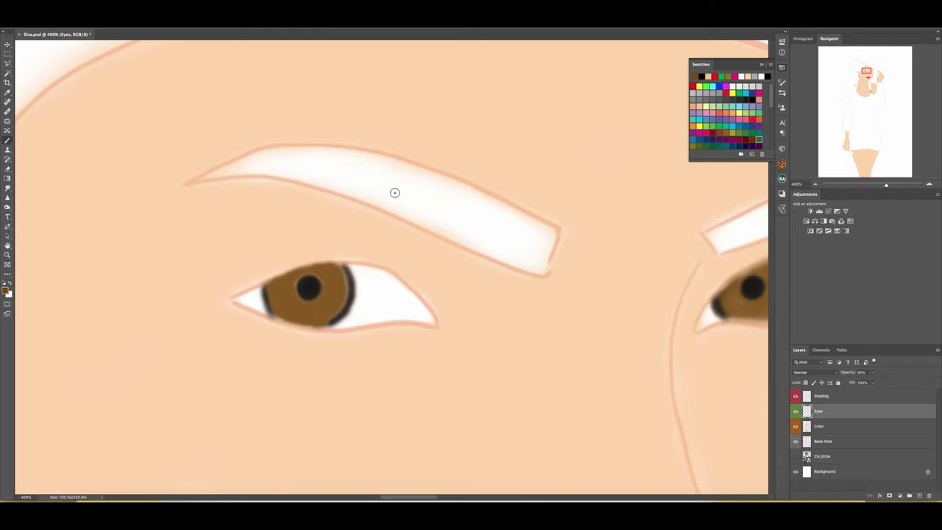
Line the eye's lower and upper lids with dark liner strokes
{"action": "right_click", "coordinate": [637, 306]}
{"action": "key", "text": "Escape"}
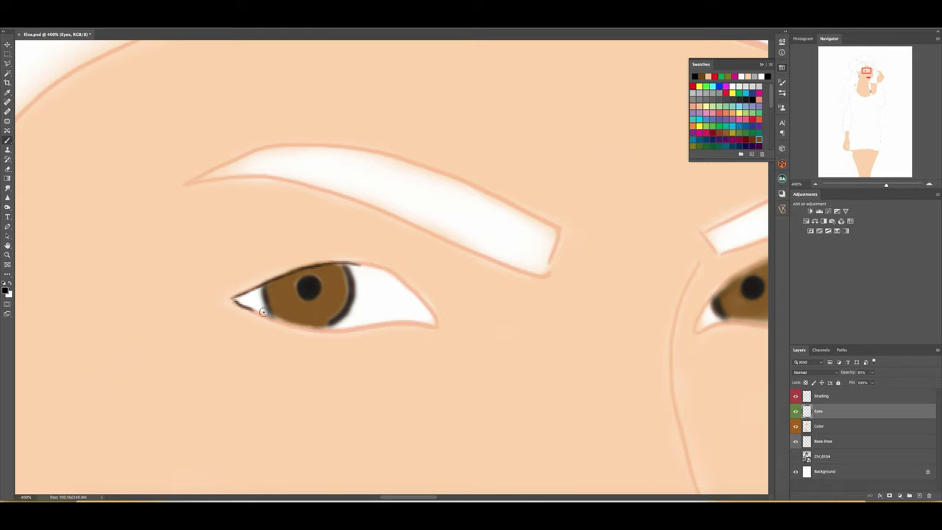
{"action": "left_click_drag", "start_coordinate": [263, 312], "coordinate": [437, 327]}
{"action": "mouse_move", "coordinate": [353, 264]}
{"action": "left_mouse_down"}
{"action": "mouse_move", "coordinate": [439, 325]}
{"action": "mouse_move", "coordinate": [456, 268]}
{"action": "left_mouse_up"}
{"action": "key", "text": "ctrl+z"}
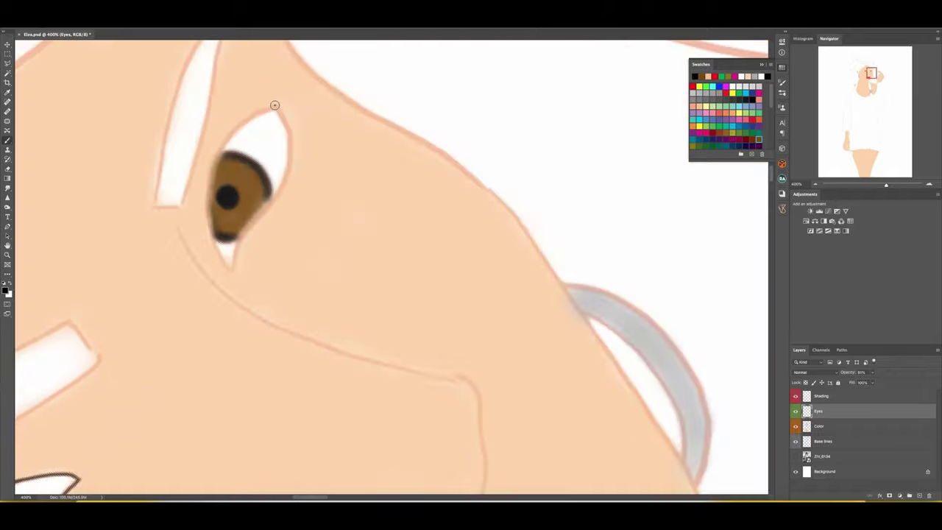
{"action": "left_click_drag", "start_coordinate": [274, 106], "coordinate": [220, 184]}
{"action": "left_click_drag", "start_coordinate": [289, 110], "coordinate": [253, 221]}
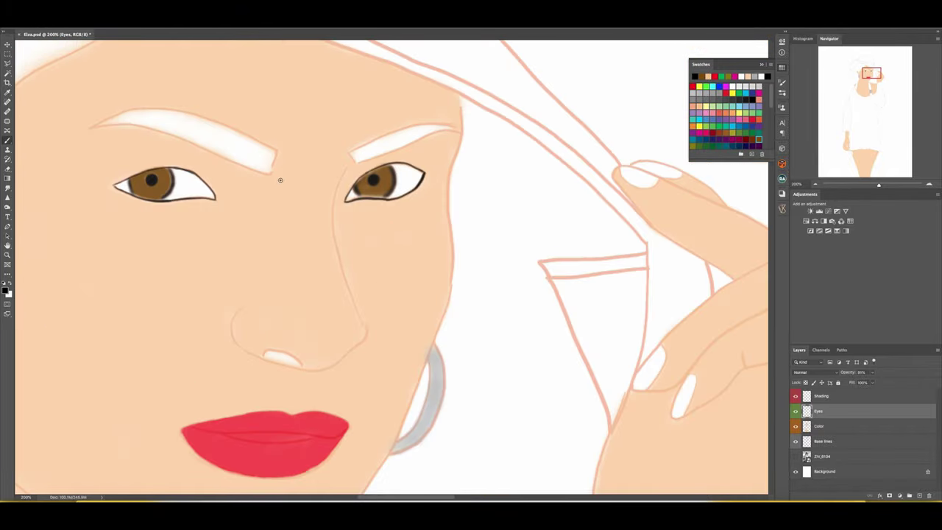
Try darkening the nostril on the Color layer, undo it, and return to Eyes
{"action": "left_click", "coordinate": [406, 273], "text": "ctrl"}
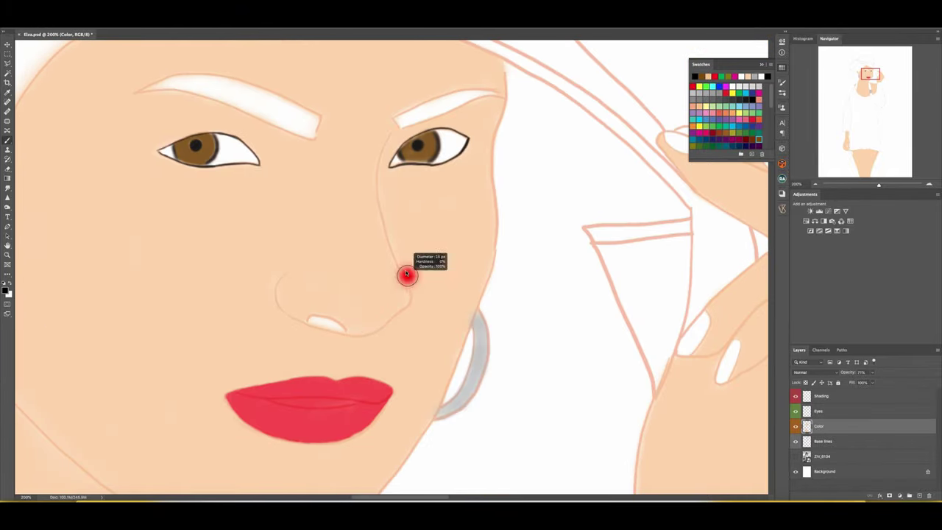
{"action": "mouse_move", "coordinate": [312, 322]}
{"action": "left_mouse_down"}
{"action": "mouse_move", "coordinate": [323, 324]}
{"action": "mouse_move", "coordinate": [314, 322]}
{"action": "left_mouse_up"}
{"action": "key", "text": "ctrl+z"}
{"action": "key", "text": "ctrl+0"}
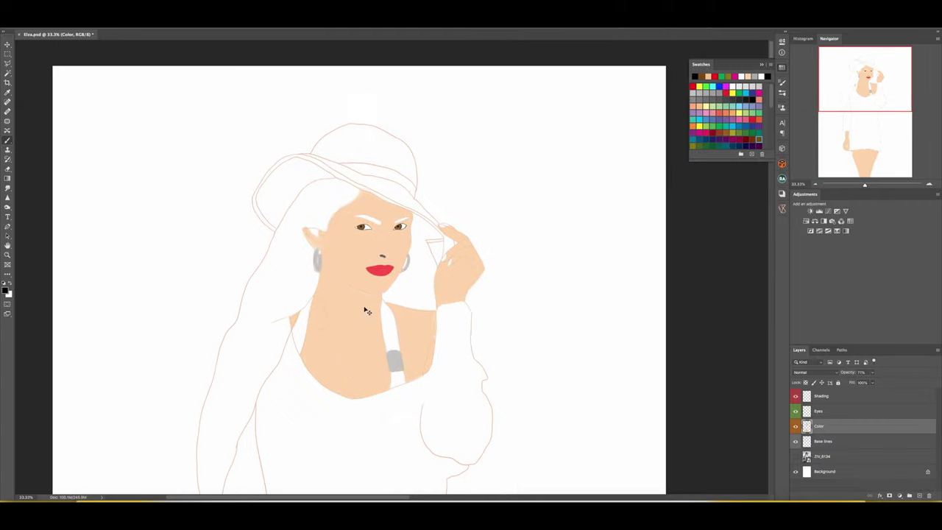
{"action": "key", "text": "ctrl+plus"}
{"action": "key", "text": "ctrl+plus"}
{"action": "key", "text": "ctrl+plus"}
{"action": "left_click", "coordinate": [378, 320], "text": "ctrl"}
Shade the eye white beside the iris with a light colour
{"action": "left_click", "coordinate": [734, 75]}
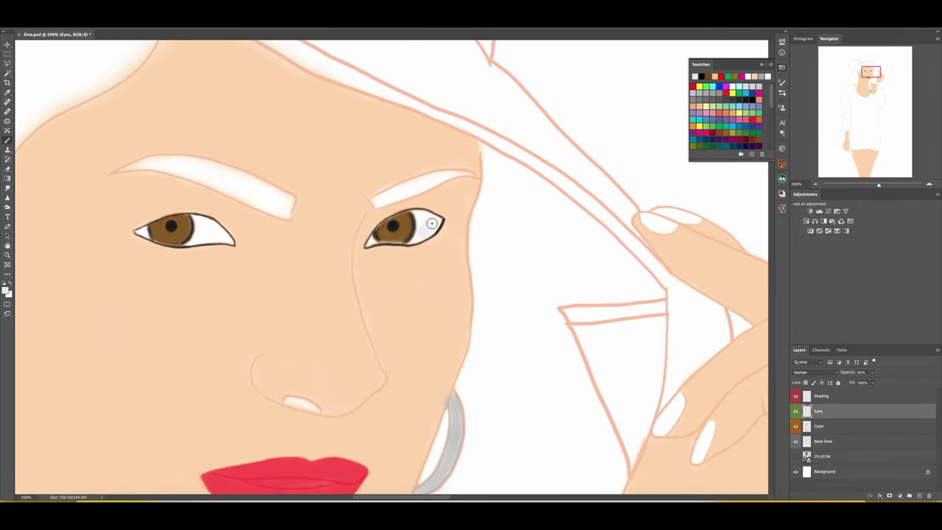
{"action": "left_click_drag", "start_coordinate": [193, 221], "coordinate": [201, 238]}
{"action": "left_click", "coordinate": [705, 87]}
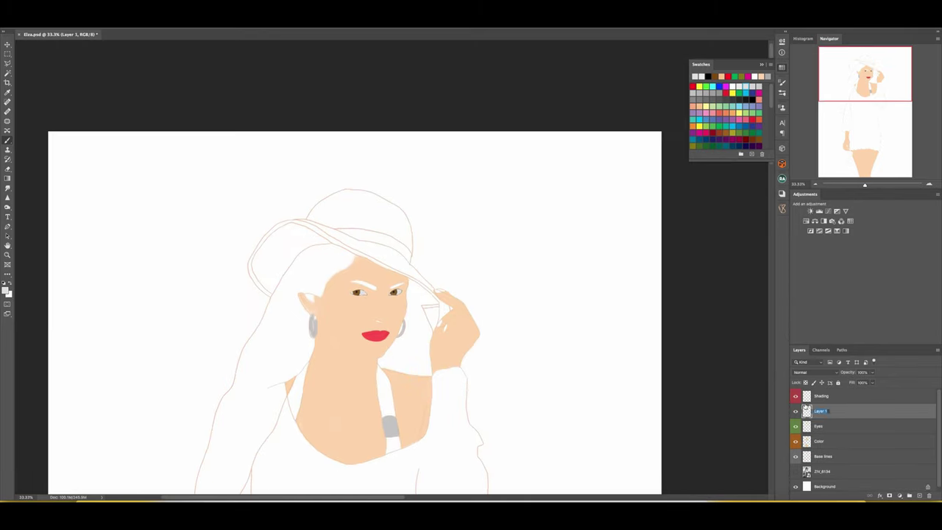
Tag the Hat layer green and rotate the canvas view about 50° counterclockwise
{"action": "right_click", "coordinate": [817, 410]}
{"action": "left_click", "coordinate": [868, 420]}
{"action": "scroll", "coordinate": [254, 218], "scroll_direction": "left", "scroll_amount": 3}
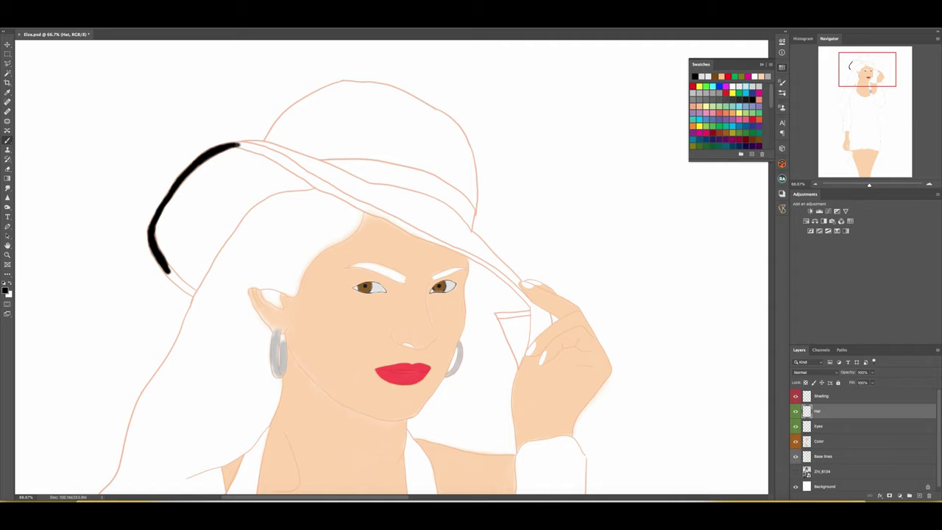
{"action": "key", "text": "r"}
{"action": "mouse_move", "coordinate": [239, 145]}
{"action": "left_mouse_down"}
{"action": "mouse_move", "coordinate": [234, 298]}
{"action": "mouse_move", "coordinate": [390, 221]}
{"action": "left_mouse_up"}
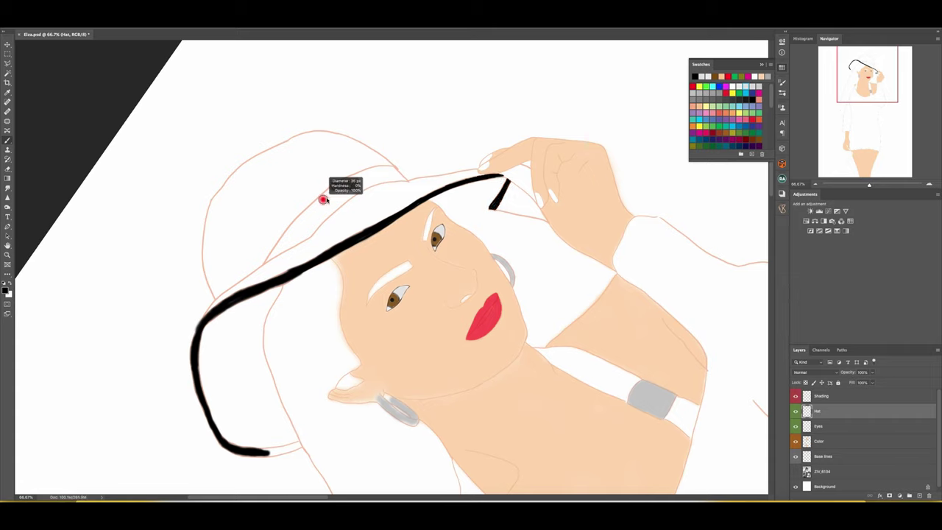
Paint a solid black band along the hat, filling gaps and smoothing its edges
{"action": "mouse_move", "coordinate": [332, 195]}
{"action": "left_mouse_down"}
{"action": "mouse_move", "coordinate": [287, 218]}
{"action": "mouse_move", "coordinate": [394, 168]}
{"action": "mouse_move", "coordinate": [272, 250]}
{"action": "left_mouse_up"}
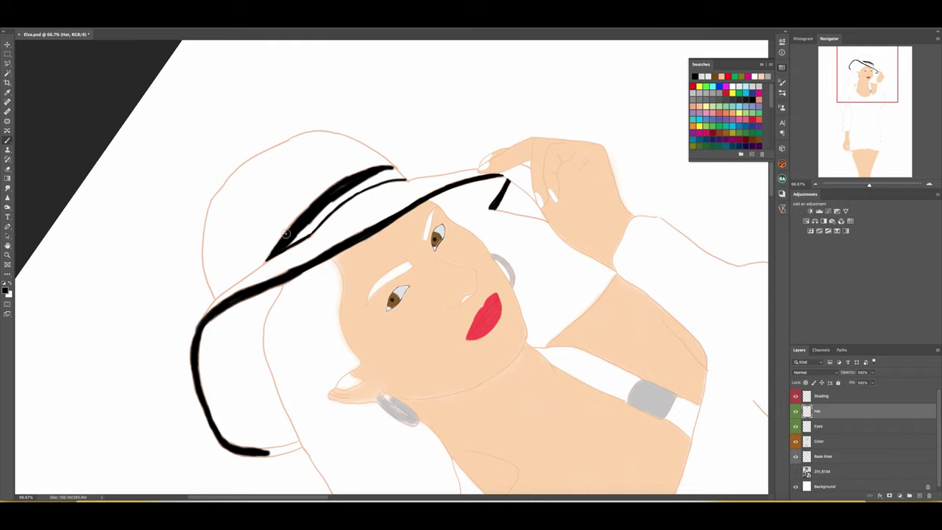
{"action": "left_click_drag", "start_coordinate": [286, 245], "coordinate": [377, 176]}
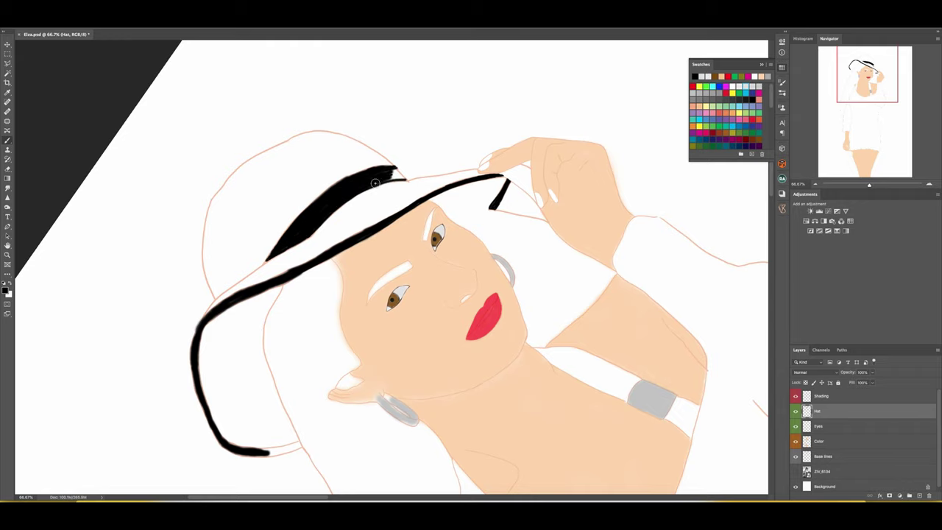
{"action": "key", "text": "ctrl+plus"}
{"action": "key", "text": "ctrl+plus"}
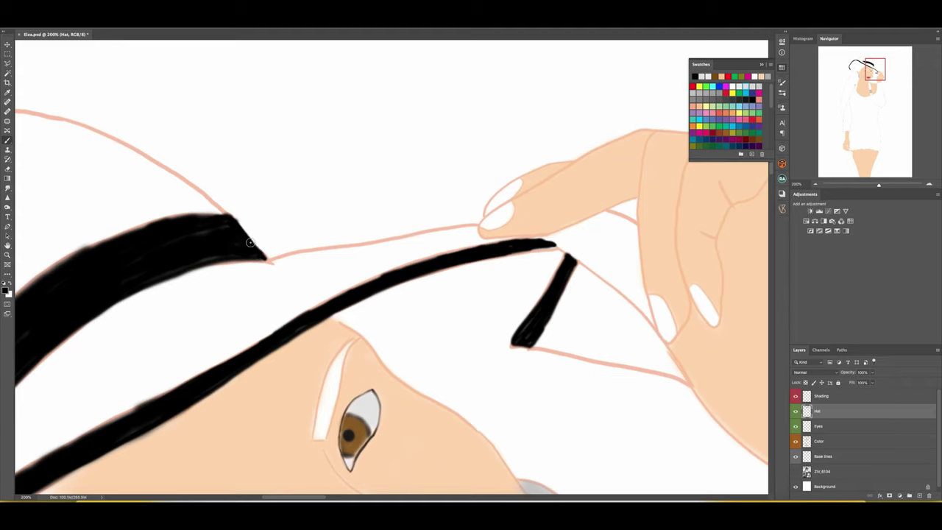
{"action": "left_click_drag", "start_coordinate": [81, 259], "coordinate": [211, 215]}
{"action": "left_click_drag", "start_coordinate": [176, 263], "coordinate": [309, 215]}
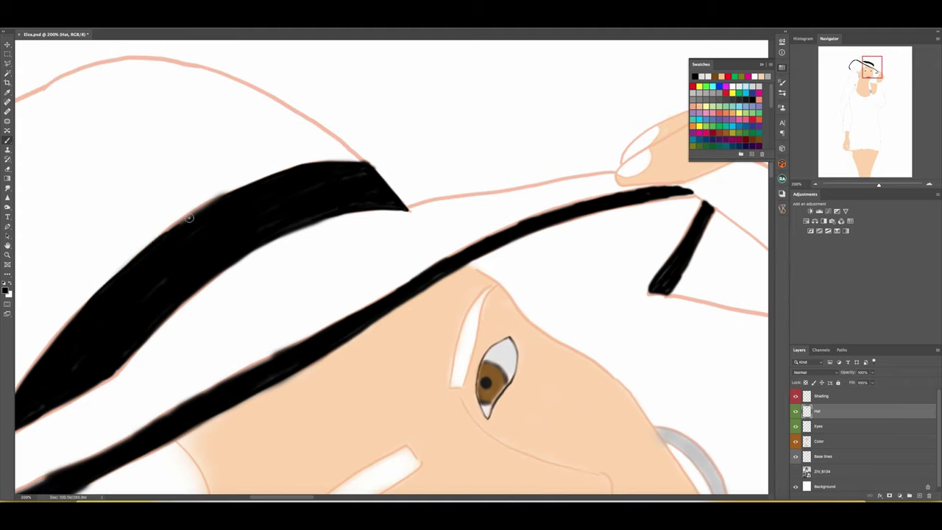
{"action": "left_click_drag", "start_coordinate": [157, 240], "coordinate": [262, 176]}
{"action": "left_click_drag", "start_coordinate": [191, 295], "coordinate": [304, 210]}
{"action": "left_click_drag", "start_coordinate": [87, 368], "coordinate": [187, 244]}
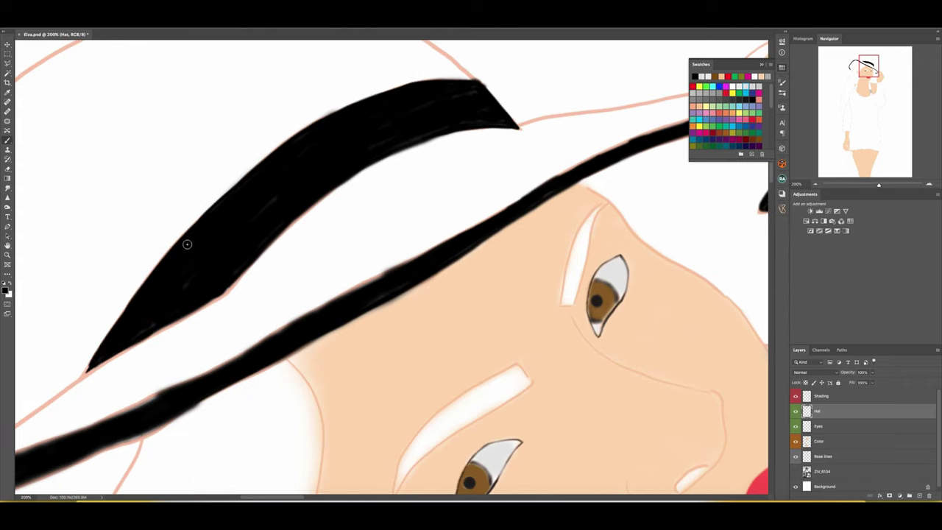
{"action": "left_click_drag", "start_coordinate": [145, 336], "coordinate": [227, 289]}
Reset the view to the whole figure and ink a short black line at the left shoulder
{"action": "scroll", "coordinate": [334, 185], "scroll_direction": "down", "scroll_amount": 2}
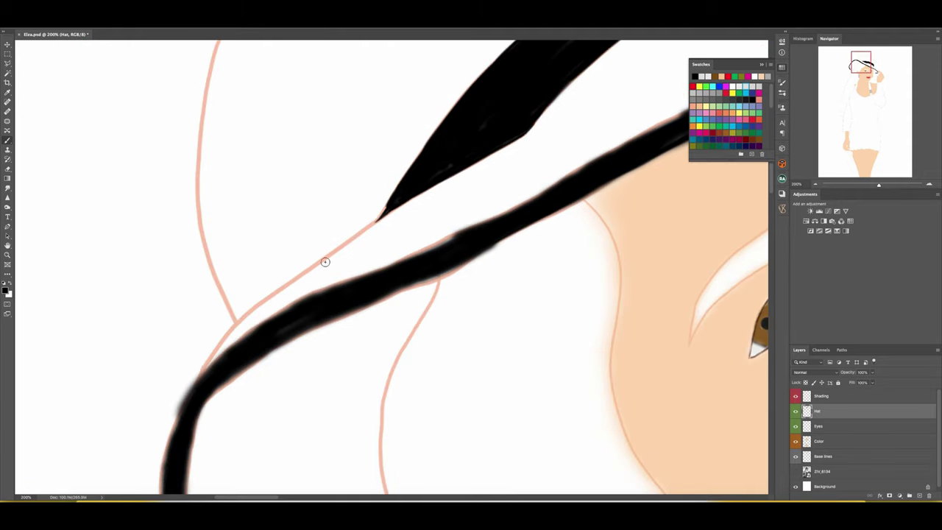
{"action": "scroll", "coordinate": [326, 259], "scroll_direction": "down", "scroll_amount": 5}
{"action": "scroll", "coordinate": [347, 242], "scroll_direction": "up", "scroll_amount": 2}
{"action": "scroll", "coordinate": [301, 108], "scroll_direction": "up", "scroll_amount": 3}
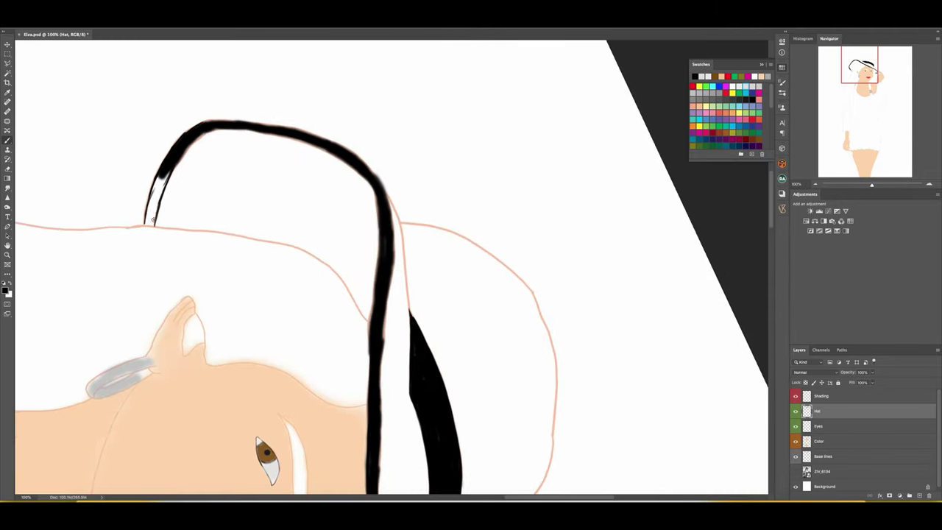
{"action": "left_click_drag", "start_coordinate": [195, 127], "coordinate": [160, 320]}
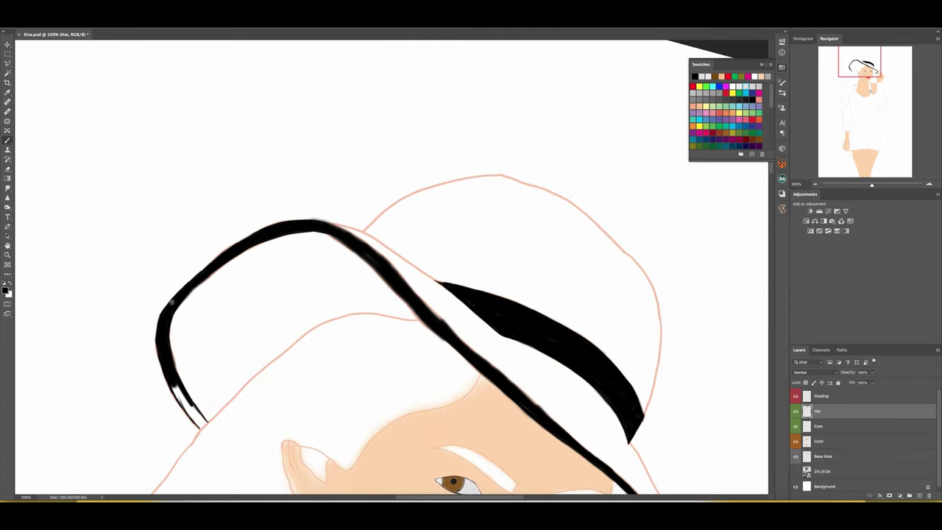
{"action": "mouse_move", "coordinate": [172, 302]}
{"action": "left_mouse_down"}
{"action": "mouse_move", "coordinate": [248, 183]}
{"action": "mouse_move", "coordinate": [266, 196]}
{"action": "left_mouse_up"}
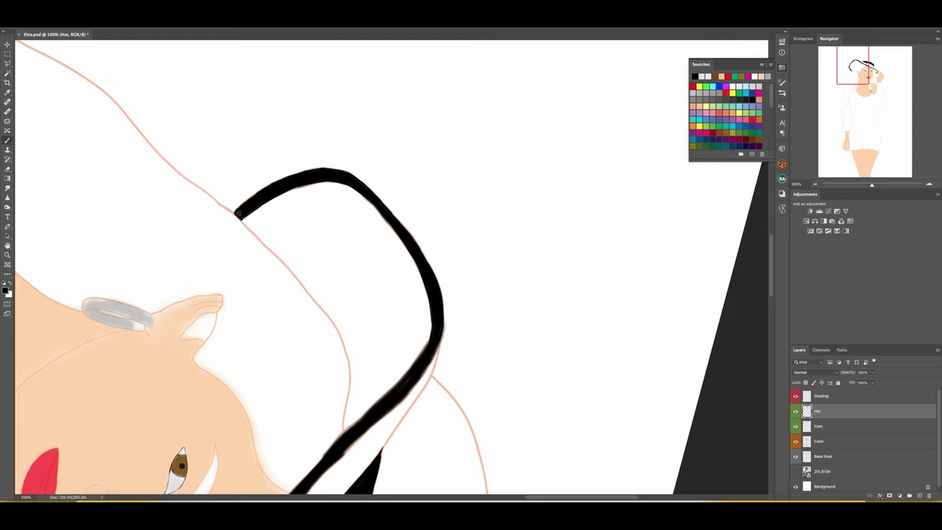
{"action": "key", "text": "ctrl+0"}
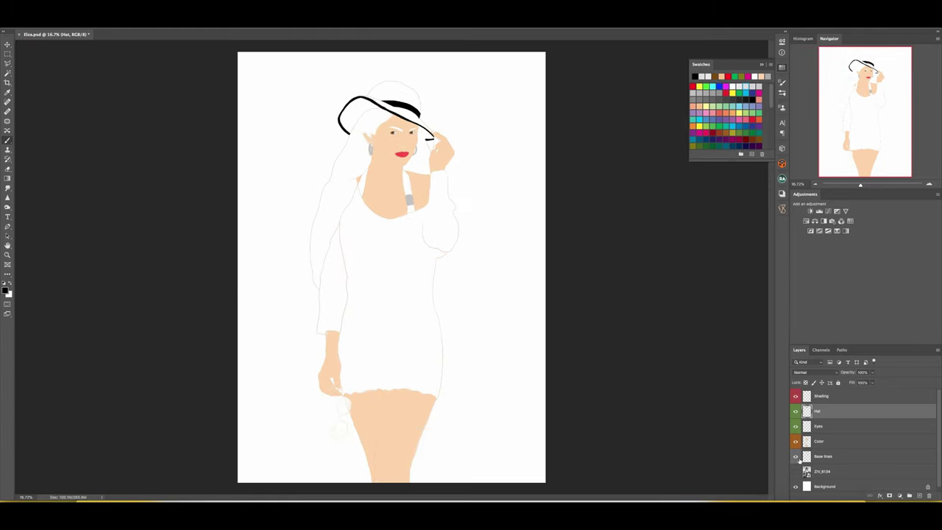
{"action": "scroll", "coordinate": [412, 188], "scroll_direction": "up", "scroll_amount": 3}
{"action": "left_click_drag", "start_coordinate": [250, 177], "coordinate": [235, 215]}
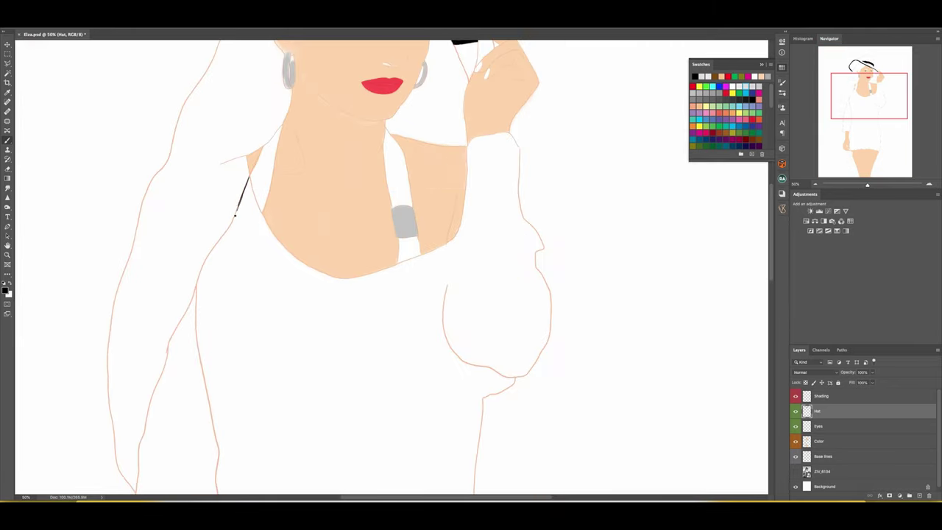
Add a green-labelled Dress layer and choose black as the paint colour
{"action": "key", "text": "ctrl+0"}
{"action": "right_click", "coordinate": [838, 408]}
{"action": "left_click", "coordinate": [846, 451]}
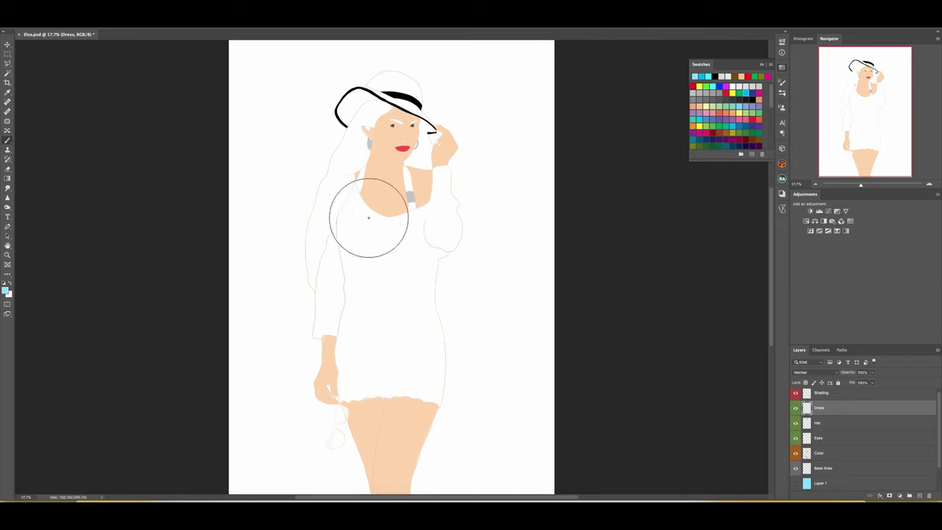
{"action": "scroll", "coordinate": [368, 211], "scroll_direction": "up", "scroll_amount": 3}
{"action": "left_click", "coordinate": [716, 77]}
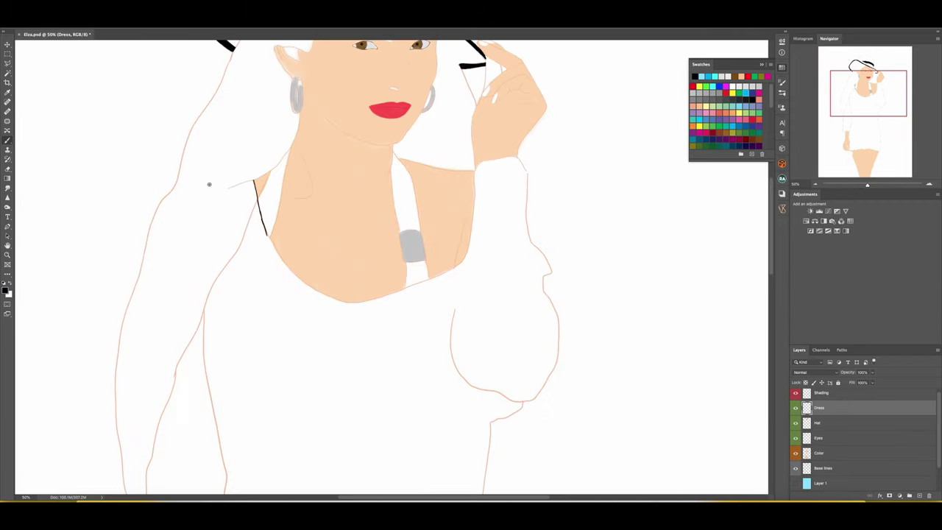
Ink the neckline in black toward the right shoulder, closing its gap
{"action": "scroll", "coordinate": [444, 136], "scroll_direction": "down", "scroll_amount": 1}
{"action": "scroll", "coordinate": [444, 136], "scroll_direction": "right", "scroll_amount": 1}
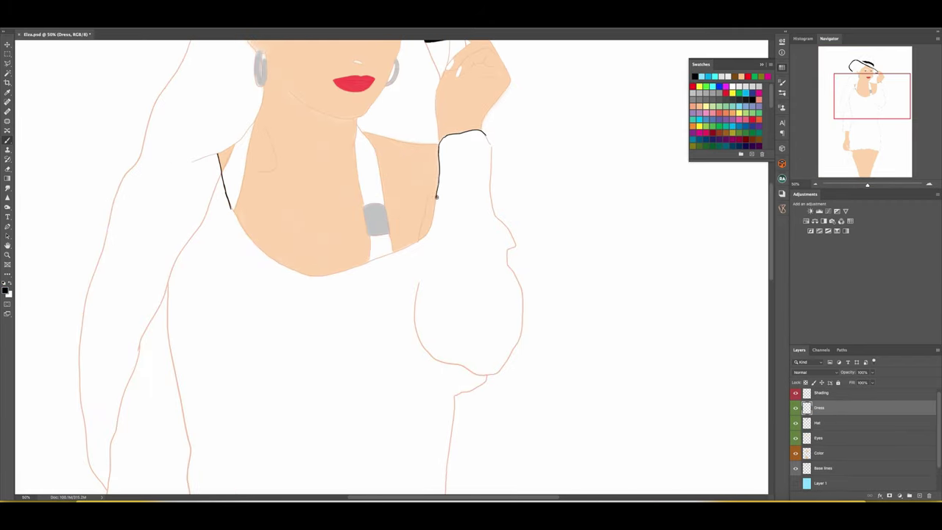
{"action": "scroll", "coordinate": [433, 212], "scroll_direction": "up", "scroll_amount": 3}
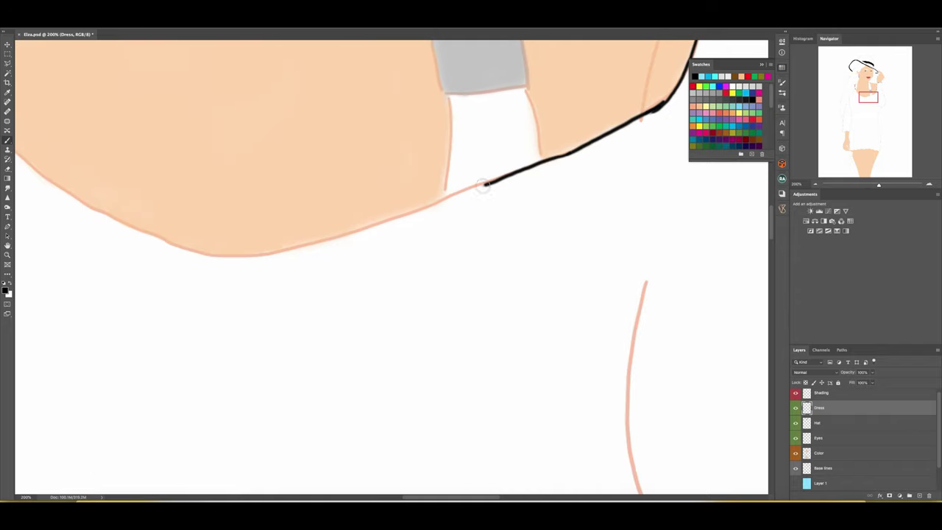
{"action": "mouse_move", "coordinate": [684, 132]}
{"action": "left_mouse_down"}
{"action": "mouse_move", "coordinate": [486, 209]}
{"action": "mouse_move", "coordinate": [287, 242]}
{"action": "left_mouse_up"}
{"action": "scroll", "coordinate": [290, 213], "scroll_direction": "up", "scroll_amount": 3}
{"action": "scroll", "coordinate": [382, 275], "scroll_direction": "left", "scroll_amount": 2}
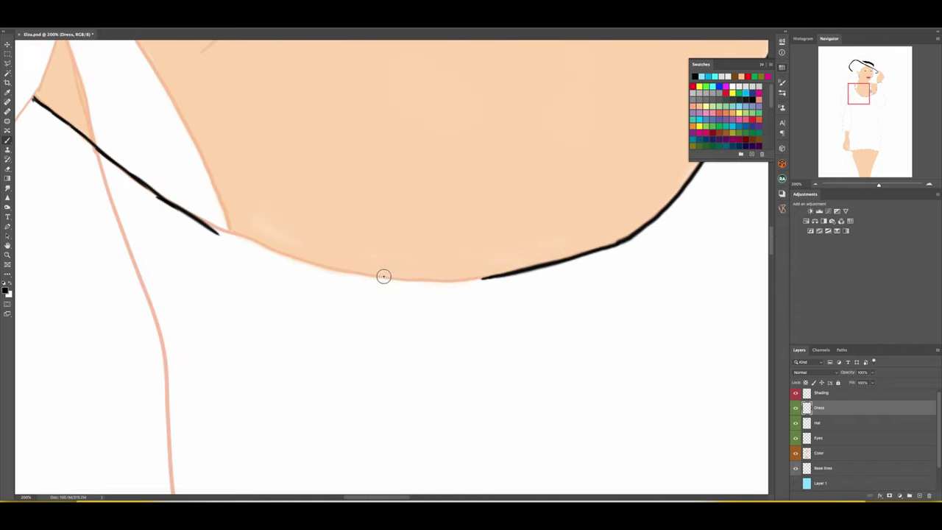
{"action": "left_click_drag", "start_coordinate": [401, 278], "coordinate": [486, 277]}
{"action": "scroll", "coordinate": [331, 284], "scroll_direction": "up", "scroll_amount": 2}
{"action": "scroll", "coordinate": [294, 284], "scroll_direction": "left", "scroll_amount": 2}
{"action": "scroll", "coordinate": [257, 272], "scroll_direction": "down", "scroll_amount": 3}
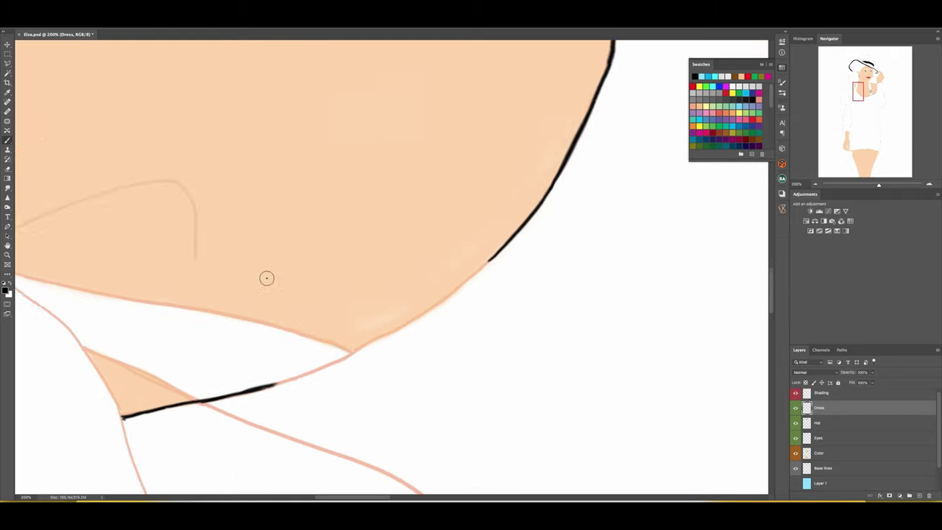
{"action": "scroll", "coordinate": [265, 275], "scroll_direction": "right", "scroll_amount": 2}
{"action": "mouse_move", "coordinate": [254, 316]}
{"action": "left_mouse_down"}
{"action": "mouse_move", "coordinate": [309, 295]}
{"action": "mouse_move", "coordinate": [315, 273]}
{"action": "mouse_move", "coordinate": [345, 247]}
{"action": "left_mouse_up"}
Trace the rest of the pink neckline sketch in black
{"action": "scroll", "coordinate": [309, 280], "scroll_direction": "right", "scroll_amount": 2}
{"action": "scroll", "coordinate": [309, 280], "scroll_direction": "right", "scroll_amount": 2}
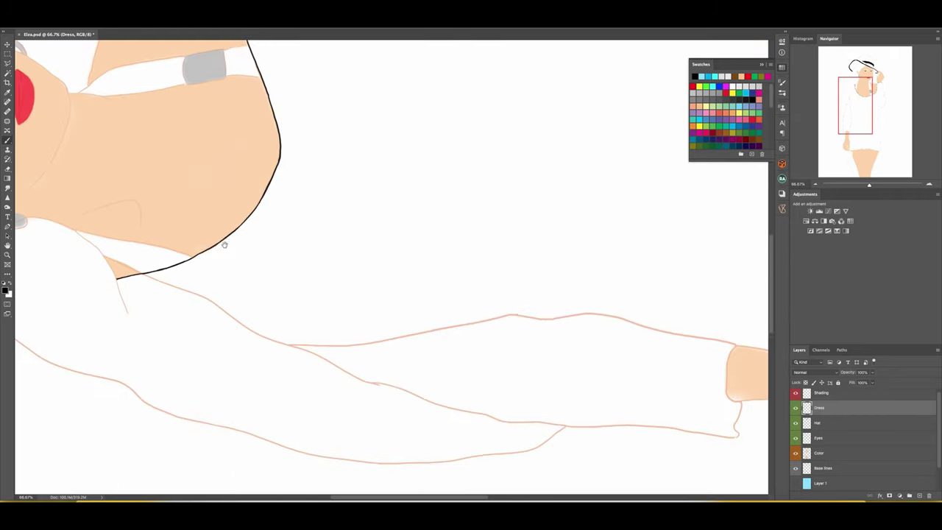
{"action": "scroll", "coordinate": [280, 265], "scroll_direction": "down", "scroll_amount": 3}
{"action": "scroll", "coordinate": [326, 241], "scroll_direction": "left", "scroll_amount": 3}
{"action": "left_click_drag", "start_coordinate": [242, 287], "coordinate": [384, 237]}
{"action": "scroll", "coordinate": [367, 250], "scroll_direction": "right", "scroll_amount": 2}
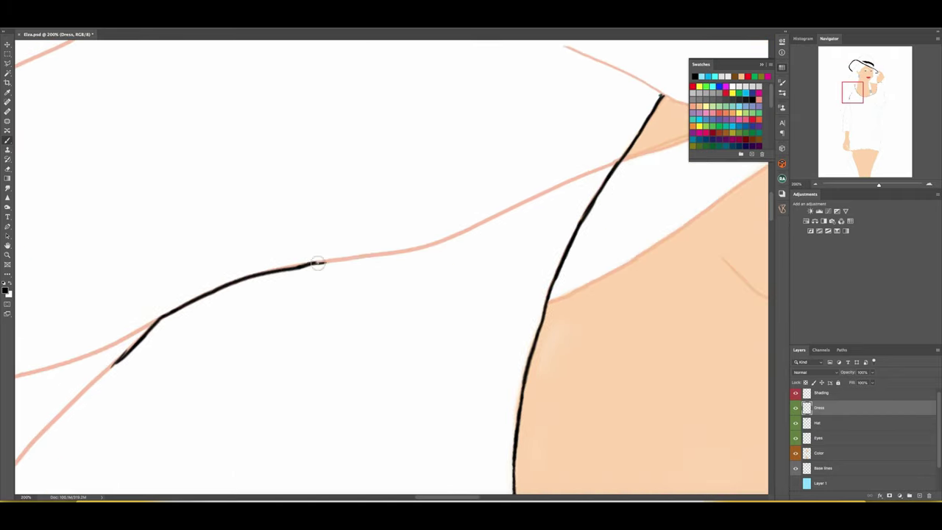
{"action": "scroll", "coordinate": [331, 267], "scroll_direction": "right", "scroll_amount": 2}
{"action": "mouse_move", "coordinate": [316, 262]}
{"action": "left_mouse_down"}
{"action": "mouse_move", "coordinate": [427, 239]}
{"action": "mouse_move", "coordinate": [397, 237]}
{"action": "left_mouse_up"}
{"action": "scroll", "coordinate": [397, 237], "scroll_direction": "right", "scroll_amount": 2}
Ink the left sleeve edge and trace the sleeve line in black
{"action": "key", "text": "ctrl+minus"}
{"action": "key", "text": "ctrl+minus"}
{"action": "scroll", "coordinate": [248, 277], "scroll_direction": "left", "scroll_amount": 2}
{"action": "left_click_drag", "start_coordinate": [57, 339], "coordinate": [73, 322]}
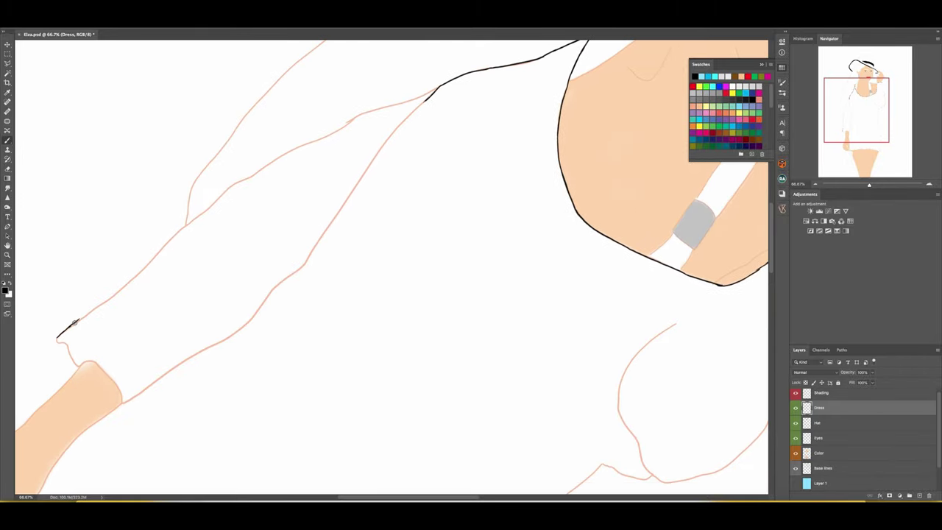
{"action": "scroll", "coordinate": [209, 258], "scroll_direction": "up", "scroll_amount": 2}
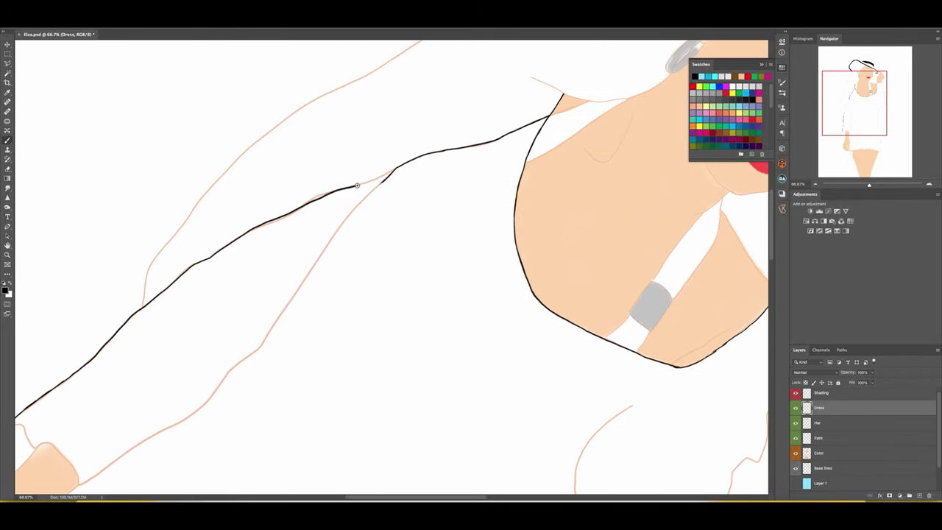
{"action": "key", "text": "ctrl+plus"}
{"action": "key", "text": "ctrl+plus"}
{"action": "scroll", "coordinate": [368, 220], "scroll_direction": "down", "scroll_amount": 2}
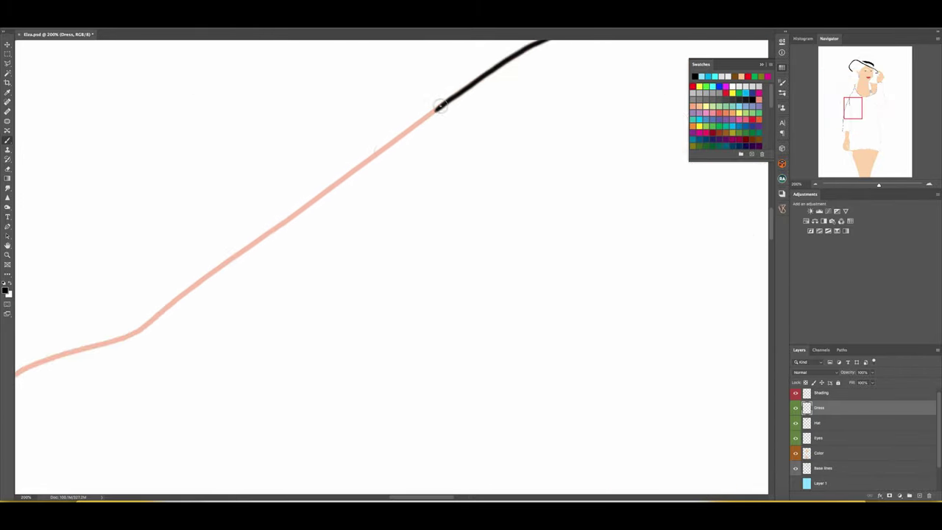
{"action": "left_click_drag", "start_coordinate": [434, 103], "coordinate": [138, 331]}
Continue the black dress outline down to the sleeve cuff and wrist
{"action": "scroll", "coordinate": [138, 331], "scroll_direction": "down", "scroll_amount": 3}
{"action": "left_click_drag", "start_coordinate": [206, 319], "coordinate": [412, 218]}
{"action": "scroll", "coordinate": [412, 218], "scroll_direction": "down", "scroll_amount": 3}
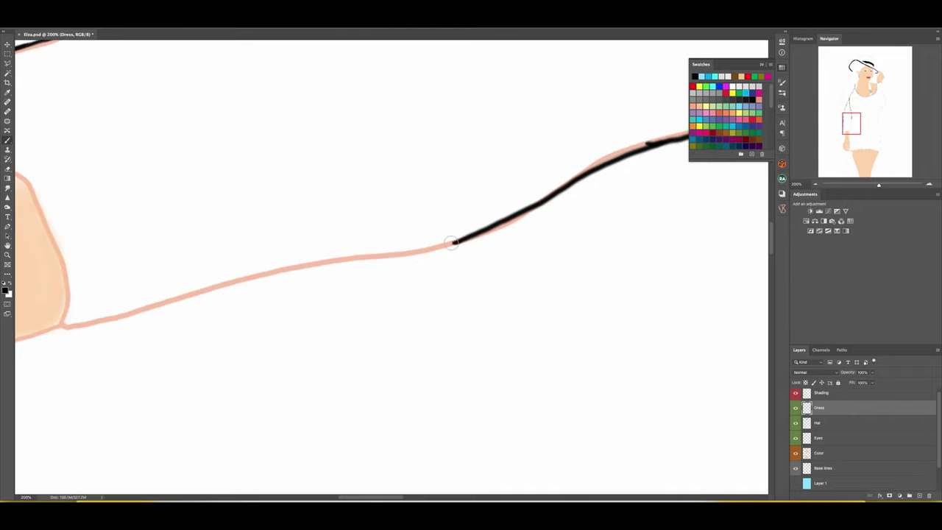
{"action": "left_click_drag", "start_coordinate": [452, 242], "coordinate": [66, 325]}
{"action": "scroll", "coordinate": [66, 325], "scroll_direction": "down", "scroll_amount": 3}
{"action": "mouse_move", "coordinate": [206, 289]}
{"action": "left_mouse_down"}
{"action": "mouse_move", "coordinate": [305, 274]}
{"action": "mouse_move", "coordinate": [385, 207]}
{"action": "mouse_move", "coordinate": [478, 217]}
{"action": "left_mouse_up"}
Extend the black dress outline along the pink sketch, removing a stray hand stroke
{"action": "key", "text": "ctrl+minus"}
{"action": "mouse_move", "coordinate": [199, 195]}
{"action": "left_mouse_down"}
{"action": "mouse_move", "coordinate": [357, 147]}
{"action": "mouse_move", "coordinate": [283, 228]}
{"action": "mouse_move", "coordinate": [257, 274]}
{"action": "left_mouse_up"}
{"action": "mouse_move", "coordinate": [200, 313]}
{"action": "left_mouse_down"}
{"action": "mouse_move", "coordinate": [337, 228]}
{"action": "mouse_move", "coordinate": [223, 316]}
{"action": "mouse_move", "coordinate": [452, 174]}
{"action": "mouse_move", "coordinate": [319, 190]}
{"action": "left_mouse_up"}
{"action": "mouse_move", "coordinate": [319, 190]}
{"action": "left_mouse_down"}
{"action": "mouse_move", "coordinate": [511, 223]}
{"action": "mouse_move", "coordinate": [336, 194]}
{"action": "mouse_move", "coordinate": [364, 147]}
{"action": "mouse_move", "coordinate": [458, 210]}
{"action": "mouse_move", "coordinate": [561, 217]}
{"action": "left_mouse_up"}
{"action": "mouse_move", "coordinate": [561, 217]}
{"action": "left_mouse_down"}
{"action": "mouse_move", "coordinate": [250, 274]}
{"action": "mouse_move", "coordinate": [368, 229]}
{"action": "left_mouse_up"}
{"action": "mouse_move", "coordinate": [368, 229]}
{"action": "left_mouse_down"}
{"action": "mouse_move", "coordinate": [210, 295]}
{"action": "mouse_move", "coordinate": [352, 215]}
{"action": "left_mouse_up"}
{"action": "mouse_move", "coordinate": [352, 215]}
{"action": "left_mouse_down"}
{"action": "mouse_move", "coordinate": [194, 304]}
{"action": "mouse_move", "coordinate": [330, 229]}
{"action": "mouse_move", "coordinate": [466, 213]}
{"action": "mouse_move", "coordinate": [542, 246]}
{"action": "mouse_move", "coordinate": [267, 263]}
{"action": "mouse_move", "coordinate": [395, 257]}
{"action": "mouse_move", "coordinate": [237, 326]}
{"action": "mouse_move", "coordinate": [424, 216]}
{"action": "mouse_move", "coordinate": [379, 209]}
{"action": "mouse_move", "coordinate": [316, 252]}
{"action": "mouse_move", "coordinate": [368, 204]}
{"action": "mouse_move", "coordinate": [330, 189]}
{"action": "mouse_move", "coordinate": [295, 272]}
{"action": "mouse_move", "coordinate": [246, 271]}
{"action": "mouse_move", "coordinate": [336, 257]}
{"action": "mouse_move", "coordinate": [516, 250]}
{"action": "left_mouse_up"}
{"action": "mouse_move", "coordinate": [516, 250]}
{"action": "left_mouse_down"}
{"action": "mouse_move", "coordinate": [370, 271]}
{"action": "mouse_move", "coordinate": [518, 254]}
{"action": "left_mouse_up"}
{"action": "key", "text": "ctrl+z"}
Outline the underside of the arm in black
{"action": "left_click_drag", "start_coordinate": [174, 283], "coordinate": [318, 265]}
{"action": "mouse_move", "coordinate": [318, 265]}
{"action": "left_mouse_down"}
{"action": "mouse_move", "coordinate": [284, 270]}
{"action": "mouse_move", "coordinate": [423, 265]}
{"action": "left_mouse_up"}
{"action": "mouse_move", "coordinate": [422, 265]}
{"action": "left_mouse_down"}
{"action": "mouse_move", "coordinate": [253, 290]}
{"action": "mouse_move", "coordinate": [610, 279]}
{"action": "left_mouse_up"}
{"action": "scroll", "coordinate": [312, 248], "scroll_direction": "down", "scroll_amount": 5}
{"action": "left_click_drag", "start_coordinate": [312, 247], "coordinate": [218, 321]}
Magic Wand-select the dress interior, paint it solid black, and deselect
{"action": "key", "text": "w"}
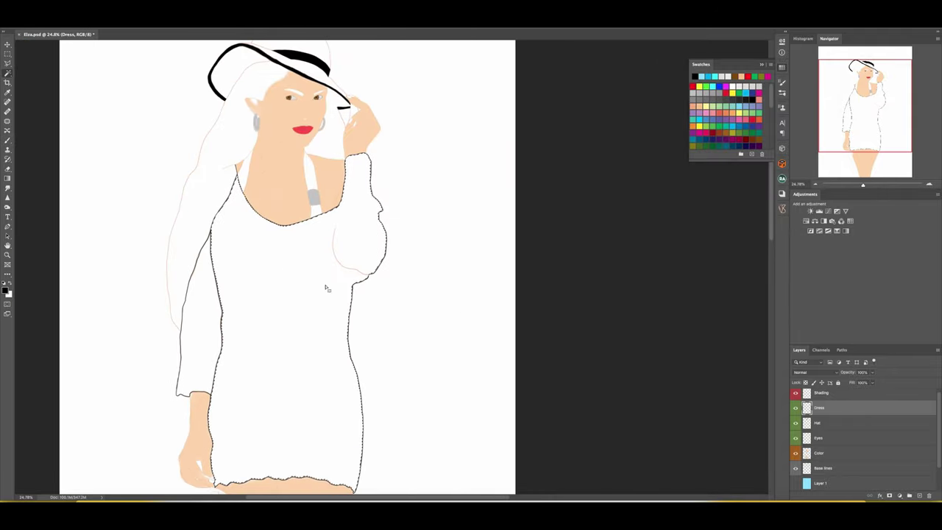
{"action": "left_click", "coordinate": [326, 350]}
{"action": "key", "text": "b"}
{"action": "mouse_move", "coordinate": [360, 220]}
{"action": "left_mouse_down"}
{"action": "mouse_move", "coordinate": [229, 254]}
{"action": "mouse_move", "coordinate": [309, 456]}
{"action": "mouse_move", "coordinate": [280, 295]}
{"action": "mouse_move", "coordinate": [354, 264]}
{"action": "left_mouse_up"}
{"action": "key", "text": "ctrl+d"}
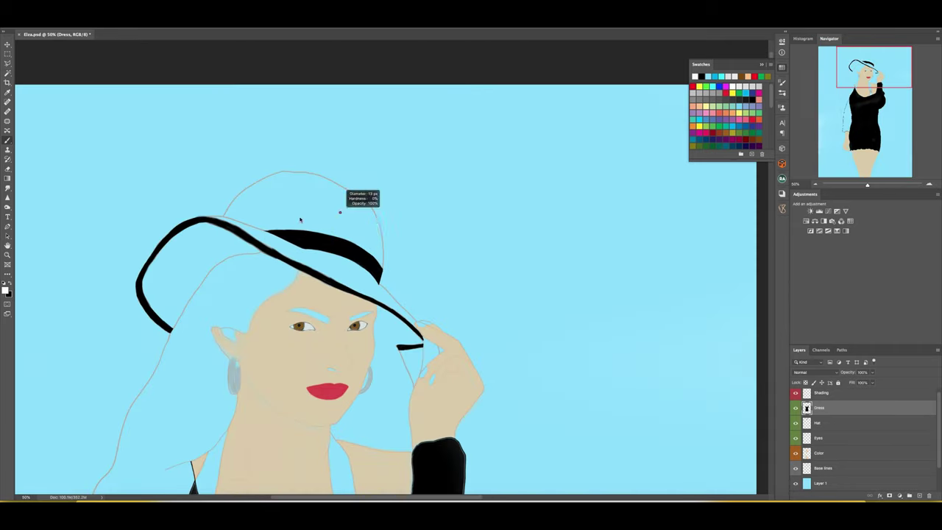
{"action": "scroll", "coordinate": [223, 202], "scroll_direction": "up", "scroll_amount": 3}
Trace the grey hat-brim lines in white up to the black band, rotating the view along the brim
{"action": "mouse_move", "coordinate": [270, 265]}
{"action": "left_mouse_down"}
{"action": "mouse_move", "coordinate": [378, 143]}
{"action": "mouse_move", "coordinate": [524, 85]}
{"action": "left_mouse_up"}
{"action": "mouse_move", "coordinate": [316, 300]}
{"action": "left_mouse_down"}
{"action": "mouse_move", "coordinate": [441, 263]}
{"action": "mouse_move", "coordinate": [557, 246]}
{"action": "left_mouse_up"}
{"action": "mouse_move", "coordinate": [335, 263]}
{"action": "left_mouse_down"}
{"action": "mouse_move", "coordinate": [397, 198]}
{"action": "mouse_move", "coordinate": [572, 135]}
{"action": "left_mouse_up"}
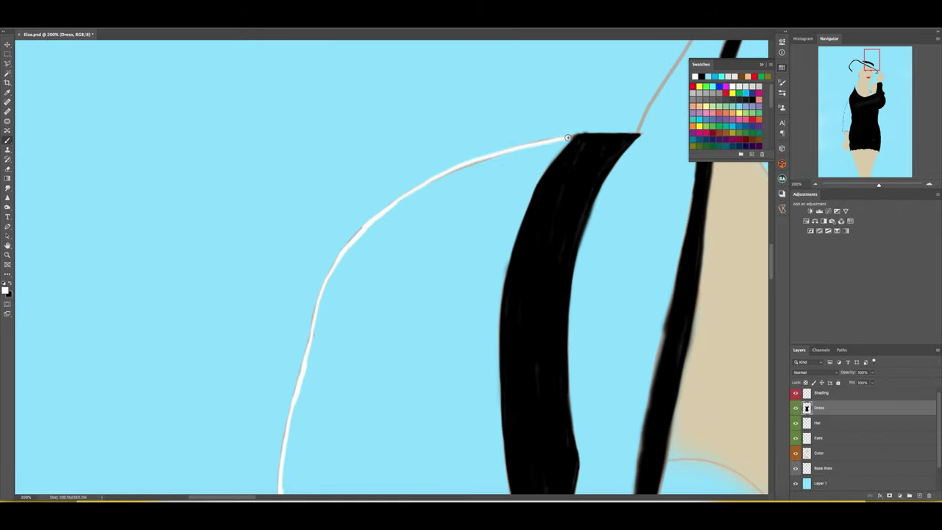
{"action": "left_click_drag", "start_coordinate": [375, 196], "coordinate": [326, 258]}
{"action": "left_click_drag", "start_coordinate": [294, 398], "coordinate": [388, 227]}
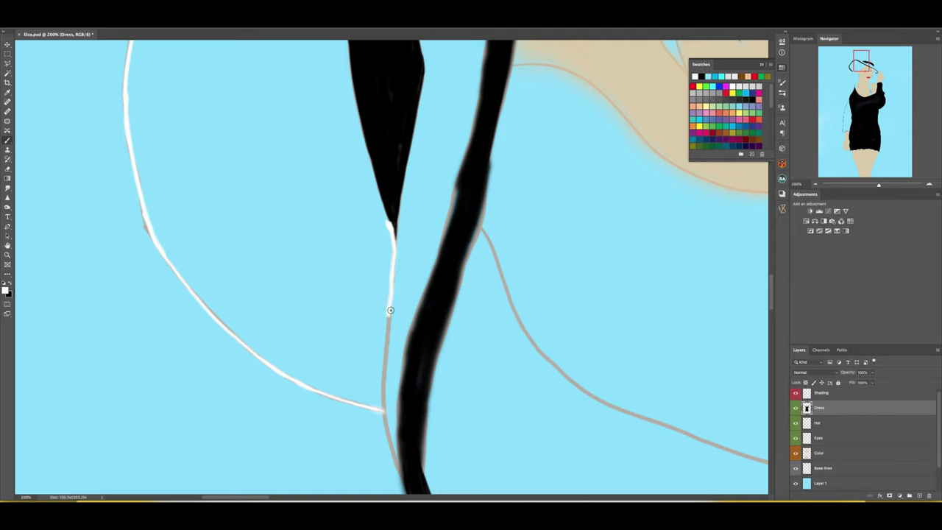
{"action": "left_click_drag", "start_coordinate": [390, 309], "coordinate": [295, 368]}
{"action": "left_click_drag", "start_coordinate": [252, 421], "coordinate": [282, 360]}
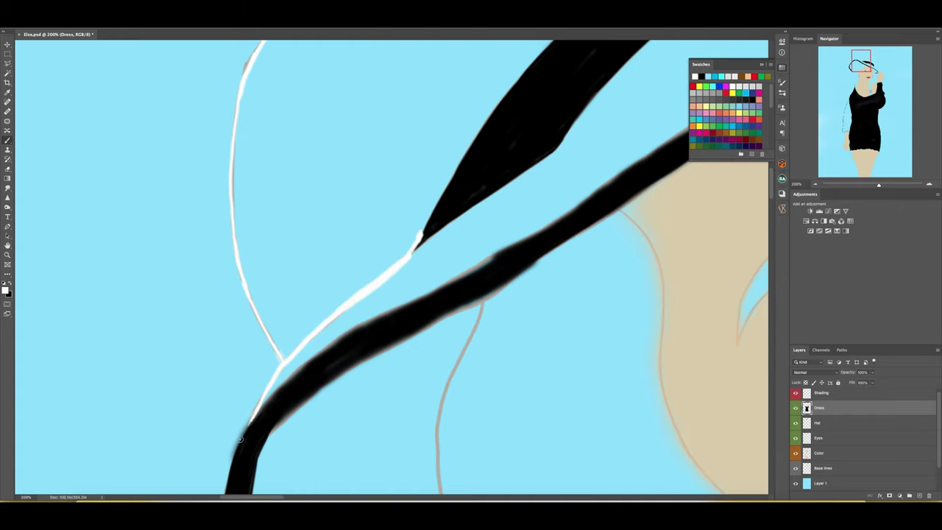
Extend the white edge along the black band and over the remaining grey brim line
{"action": "mouse_move", "coordinate": [440, 284]}
{"action": "left_mouse_down"}
{"action": "mouse_move", "coordinate": [498, 255]}
{"action": "mouse_move", "coordinate": [296, 323]}
{"action": "left_mouse_up"}
{"action": "mouse_move", "coordinate": [295, 323]}
{"action": "left_mouse_down"}
{"action": "mouse_move", "coordinate": [474, 209]}
{"action": "mouse_move", "coordinate": [312, 294]}
{"action": "left_mouse_up"}
{"action": "mouse_move", "coordinate": [312, 294]}
{"action": "left_mouse_down"}
{"action": "mouse_move", "coordinate": [500, 168]}
{"action": "mouse_move", "coordinate": [316, 250]}
{"action": "left_mouse_up"}
{"action": "left_click_drag", "start_coordinate": [316, 250], "coordinate": [404, 191]}
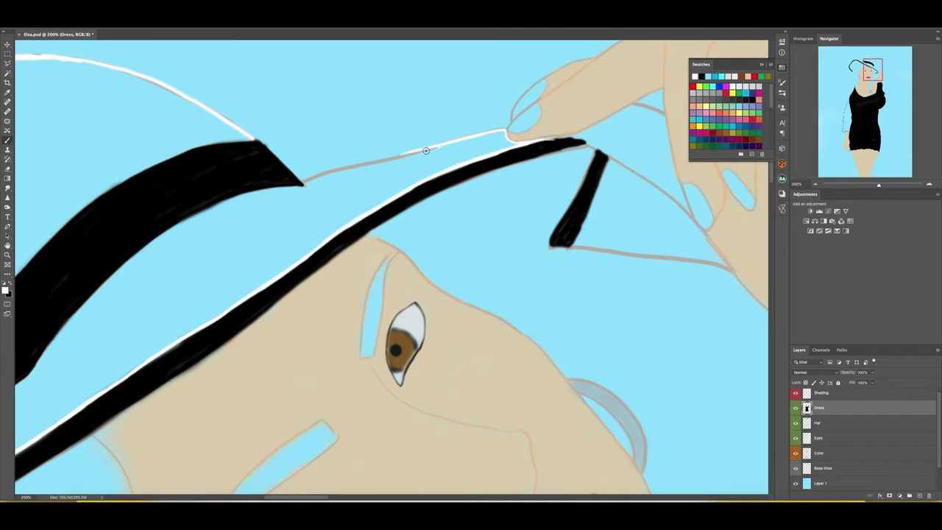
{"action": "left_click_drag", "start_coordinate": [353, 167], "coordinate": [408, 157]}
{"action": "mouse_move", "coordinate": [408, 157]}
{"action": "left_mouse_down"}
{"action": "mouse_move", "coordinate": [334, 204]}
{"action": "mouse_move", "coordinate": [186, 372]}
{"action": "left_mouse_up"}
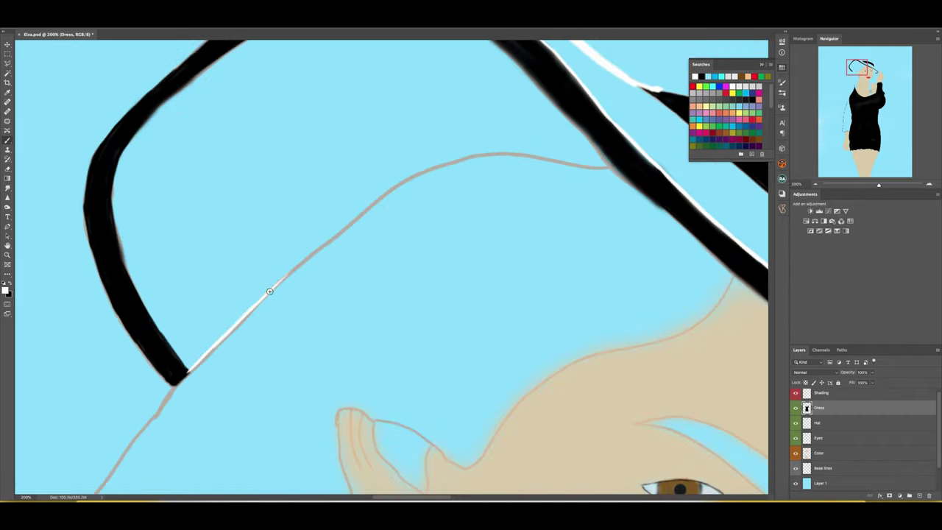
{"action": "mouse_move", "coordinate": [269, 291]}
{"action": "left_mouse_down"}
{"action": "mouse_move", "coordinate": [382, 191]}
{"action": "mouse_move", "coordinate": [498, 153]}
{"action": "mouse_move", "coordinate": [198, 205]}
{"action": "mouse_move", "coordinate": [284, 162]}
{"action": "left_mouse_up"}
Add short white edges along and under the black band near the hand
{"action": "mouse_move", "coordinate": [388, 150]}
{"action": "left_mouse_down"}
{"action": "mouse_move", "coordinate": [294, 210]}
{"action": "mouse_move", "coordinate": [428, 159]}
{"action": "mouse_move", "coordinate": [571, 154]}
{"action": "left_mouse_up"}
{"action": "left_click_drag", "start_coordinate": [571, 154], "coordinate": [287, 181]}
{"action": "left_click_drag", "start_coordinate": [377, 177], "coordinate": [279, 287]}
{"action": "left_click_drag", "start_coordinate": [279, 287], "coordinate": [334, 258]}
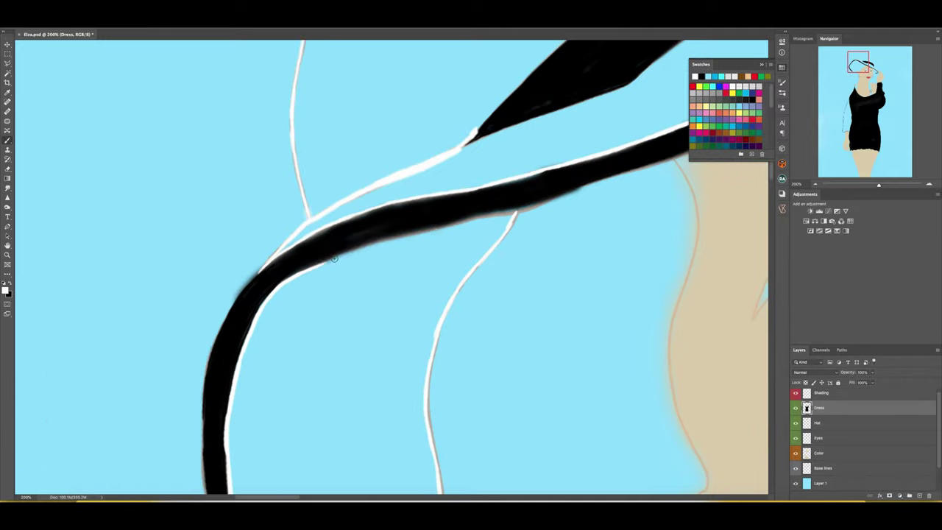
{"action": "mouse_move", "coordinate": [400, 239]}
{"action": "left_mouse_down"}
{"action": "mouse_move", "coordinate": [515, 212]}
{"action": "mouse_move", "coordinate": [368, 243]}
{"action": "mouse_move", "coordinate": [253, 192]}
{"action": "mouse_move", "coordinate": [376, 164]}
{"action": "left_mouse_up"}
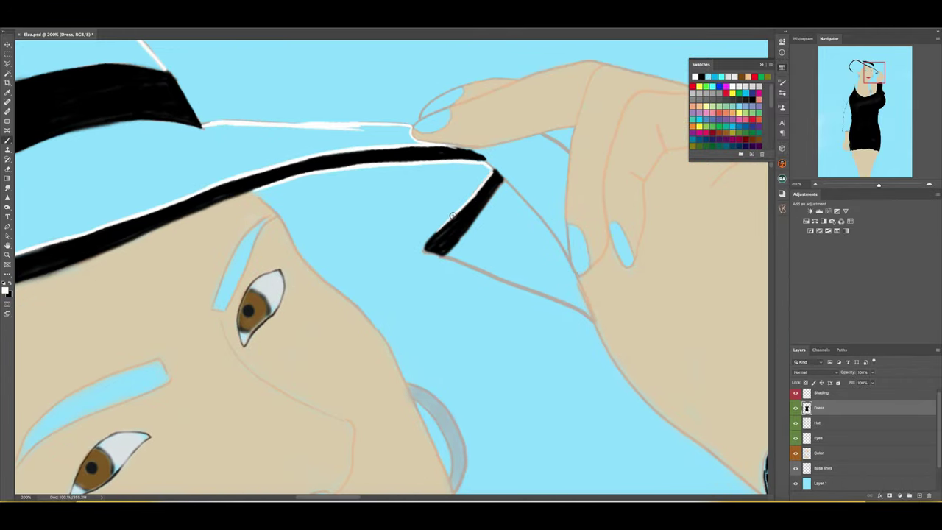
{"action": "key", "text": "ctrl+minus"}
On the Hat layer, paint white near the fingertip and along the strip above the black band
{"action": "key", "text": "alt+bracketleft"}
{"action": "mouse_move", "coordinate": [368, 225]}
{"action": "left_mouse_down"}
{"action": "mouse_move", "coordinate": [382, 221]}
{"action": "mouse_move", "coordinate": [373, 226]}
{"action": "left_mouse_up"}
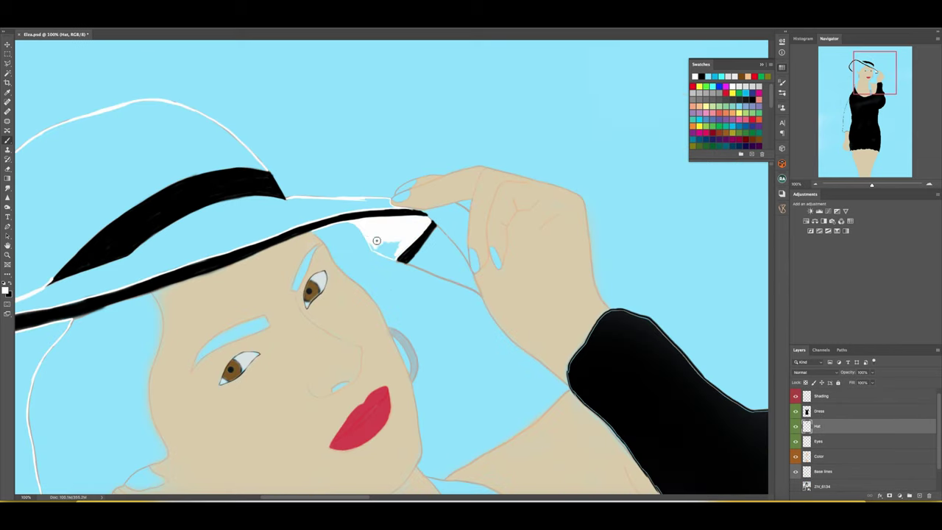
{"action": "key", "text": "ctrl+plus"}
{"action": "key", "text": "ctrl+plus"}
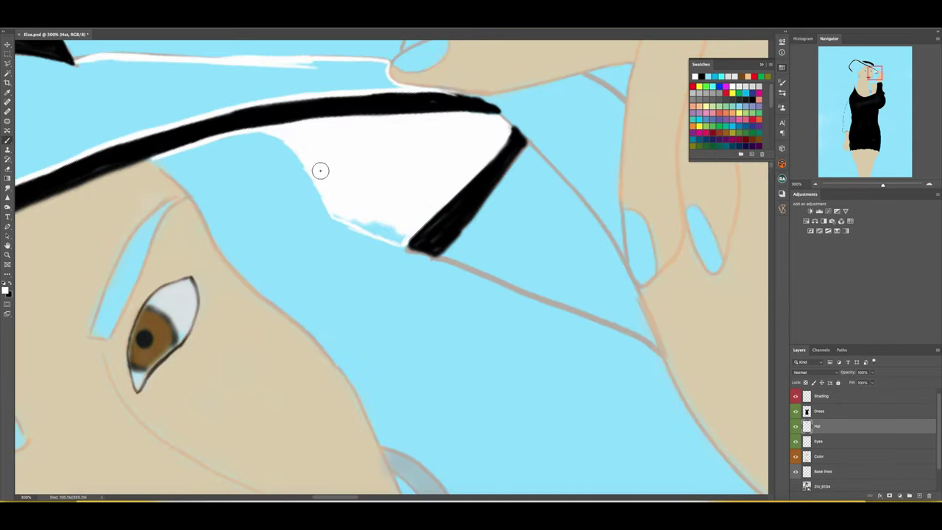
{"action": "left_click_drag", "start_coordinate": [333, 207], "coordinate": [386, 191]}
{"action": "mouse_move", "coordinate": [309, 66]}
{"action": "left_mouse_down"}
{"action": "mouse_move", "coordinate": [381, 69]}
{"action": "mouse_move", "coordinate": [405, 84]}
{"action": "mouse_move", "coordinate": [298, 70]}
{"action": "mouse_move", "coordinate": [242, 200]}
{"action": "left_mouse_up"}
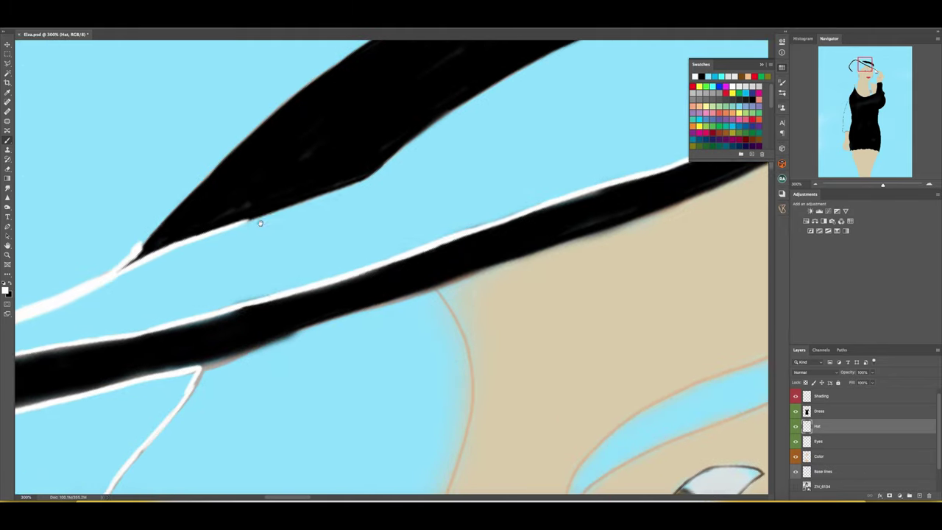
Paint white along the black brim's lower edge and across the brim below the band
{"action": "key", "text": "ctrl+minus"}
{"action": "mouse_move", "coordinate": [227, 270]}
{"action": "left_mouse_down"}
{"action": "mouse_move", "coordinate": [500, 155]}
{"action": "mouse_move", "coordinate": [568, 151]}
{"action": "left_mouse_up"}
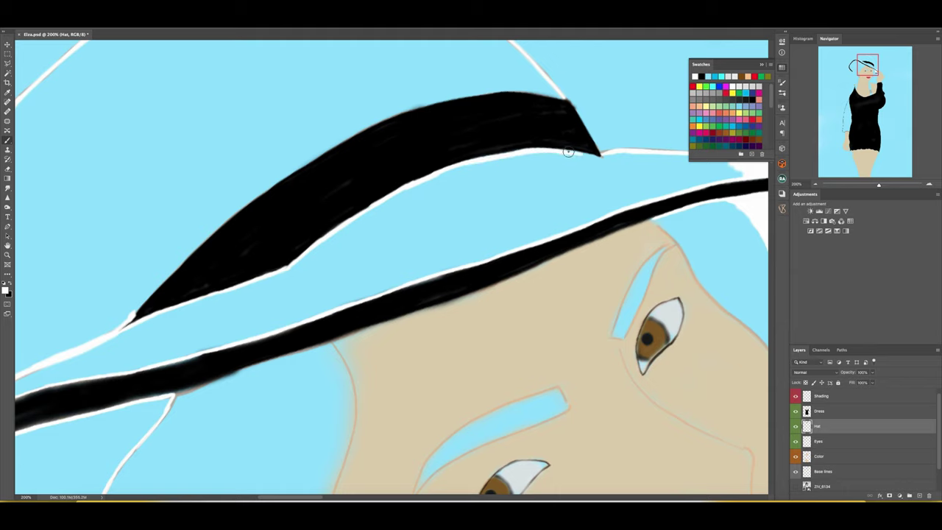
{"action": "mouse_move", "coordinate": [132, 316]}
{"action": "left_mouse_down"}
{"action": "mouse_move", "coordinate": [257, 197]}
{"action": "mouse_move", "coordinate": [198, 247]}
{"action": "left_mouse_up"}
{"action": "mouse_move", "coordinate": [224, 220]}
{"action": "left_mouse_down"}
{"action": "mouse_move", "coordinate": [305, 175]}
{"action": "mouse_move", "coordinate": [462, 132]}
{"action": "mouse_move", "coordinate": [492, 137]}
{"action": "left_mouse_up"}
{"action": "mouse_move", "coordinate": [452, 244]}
{"action": "left_mouse_down"}
{"action": "mouse_move", "coordinate": [453, 179]}
{"action": "mouse_move", "coordinate": [625, 136]}
{"action": "left_mouse_up"}
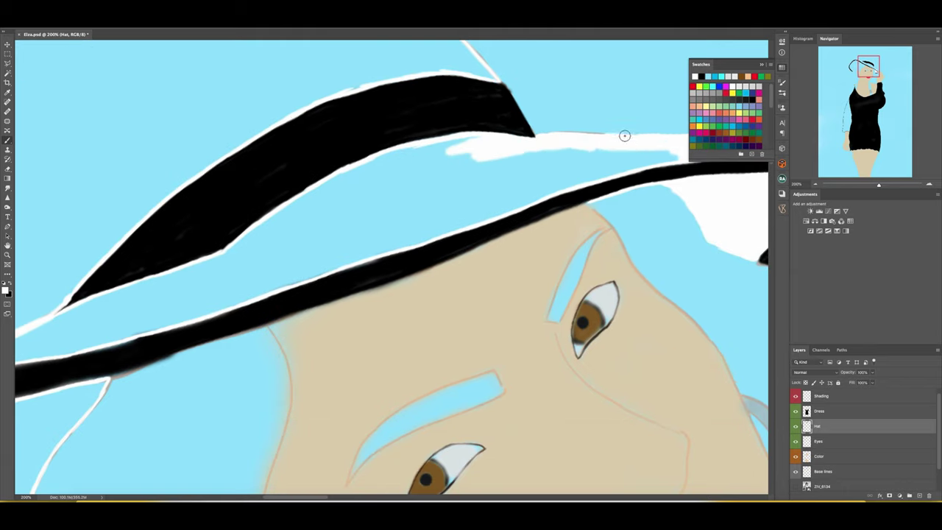
{"action": "mouse_move", "coordinate": [672, 160]}
{"action": "left_mouse_down"}
{"action": "mouse_move", "coordinate": [515, 204]}
{"action": "mouse_move", "coordinate": [431, 203]}
{"action": "mouse_move", "coordinate": [460, 213]}
{"action": "mouse_move", "coordinate": [399, 160]}
{"action": "left_mouse_up"}
{"action": "left_click_drag", "start_coordinate": [289, 204], "coordinate": [432, 150]}
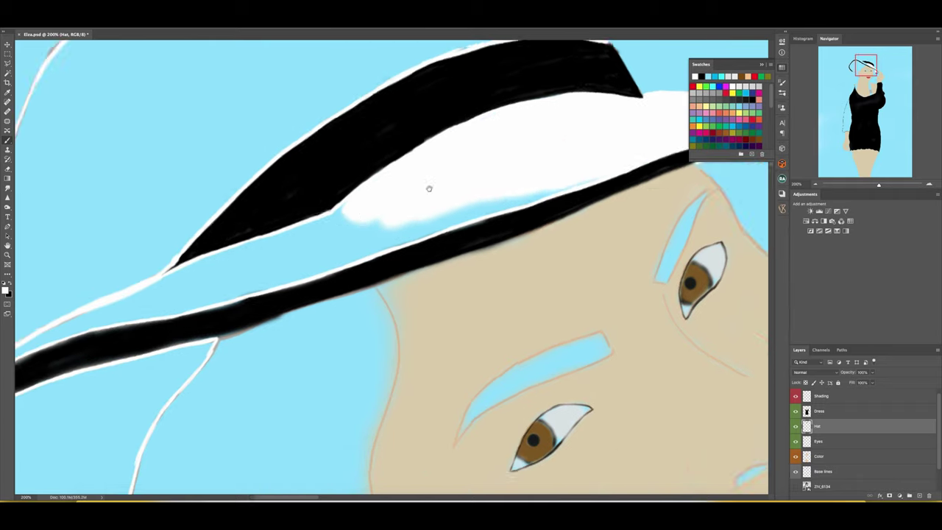
{"action": "mouse_move", "coordinate": [591, 164]}
{"action": "left_mouse_down"}
{"action": "mouse_move", "coordinate": [275, 226]}
{"action": "mouse_move", "coordinate": [341, 250]}
{"action": "mouse_move", "coordinate": [176, 282]}
{"action": "mouse_move", "coordinate": [316, 252]}
{"action": "mouse_move", "coordinate": [166, 319]}
{"action": "mouse_move", "coordinate": [193, 295]}
{"action": "left_mouse_up"}
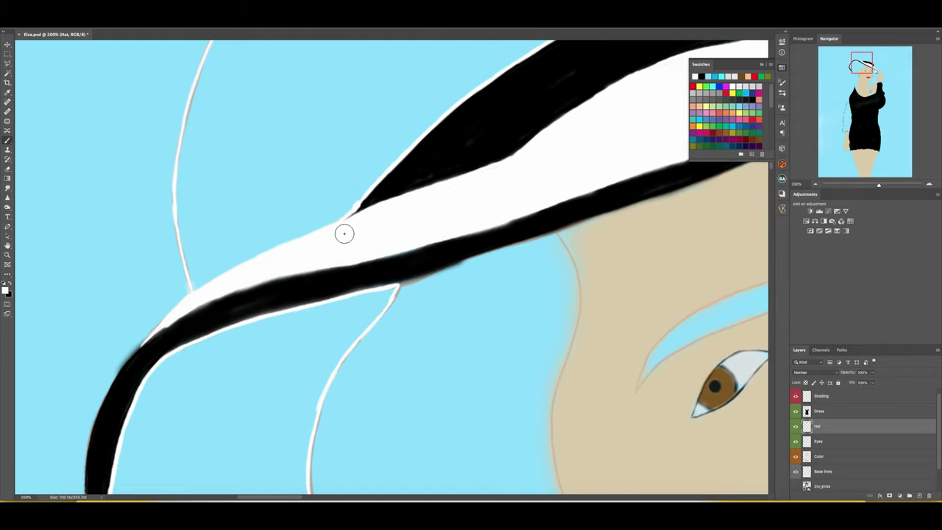
Repaint the brim's upper edge in black, toggling Hat layer visibility to compare
{"action": "key", "text": "x"}
{"action": "left_click", "coordinate": [795, 425]}
{"action": "left_click", "coordinate": [796, 426]}
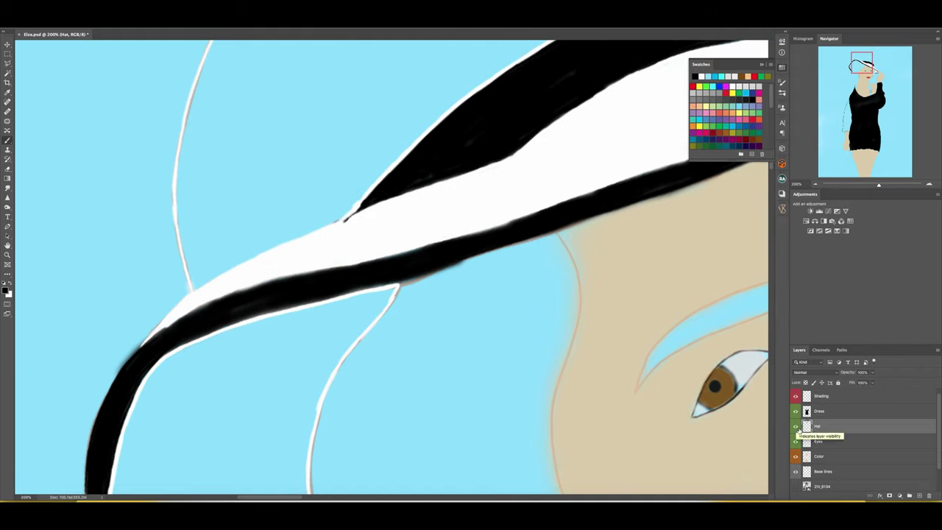
{"action": "left_click", "coordinate": [796, 426]}
{"action": "left_click", "coordinate": [795, 426]}
{"action": "left_click_drag", "start_coordinate": [193, 293], "coordinate": [359, 219]}
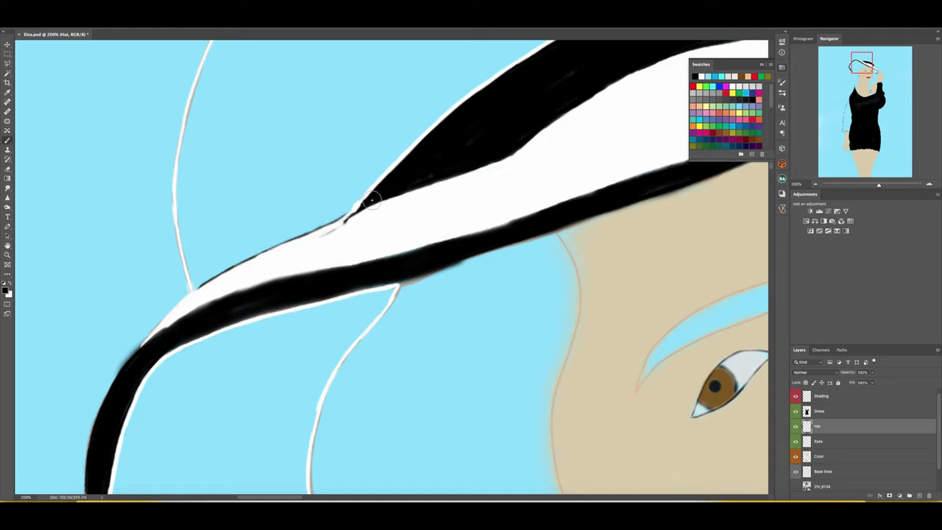
{"action": "key", "text": "x"}
Paint white over and just above the brim edge, and fill the hat crown white
{"action": "mouse_move", "coordinate": [209, 275]}
{"action": "left_mouse_down"}
{"action": "mouse_move", "coordinate": [336, 210]}
{"action": "mouse_move", "coordinate": [195, 279]}
{"action": "left_mouse_up"}
{"action": "mouse_move", "coordinate": [232, 232]}
{"action": "left_mouse_down"}
{"action": "mouse_move", "coordinate": [346, 183]}
{"action": "mouse_move", "coordinate": [189, 252]}
{"action": "mouse_move", "coordinate": [291, 142]}
{"action": "left_mouse_up"}
{"action": "key", "text": "ctrl+minus"}
{"action": "key", "text": "ctrl+minus"}
{"action": "key", "text": "ctrl+minus"}
{"action": "mouse_move", "coordinate": [382, 206]}
{"action": "left_mouse_down"}
{"action": "mouse_move", "coordinate": [367, 210]}
{"action": "mouse_move", "coordinate": [442, 184]}
{"action": "mouse_move", "coordinate": [368, 235]}
{"action": "mouse_move", "coordinate": [359, 198]}
{"action": "mouse_move", "coordinate": [278, 204]}
{"action": "mouse_move", "coordinate": [373, 176]}
{"action": "left_mouse_up"}
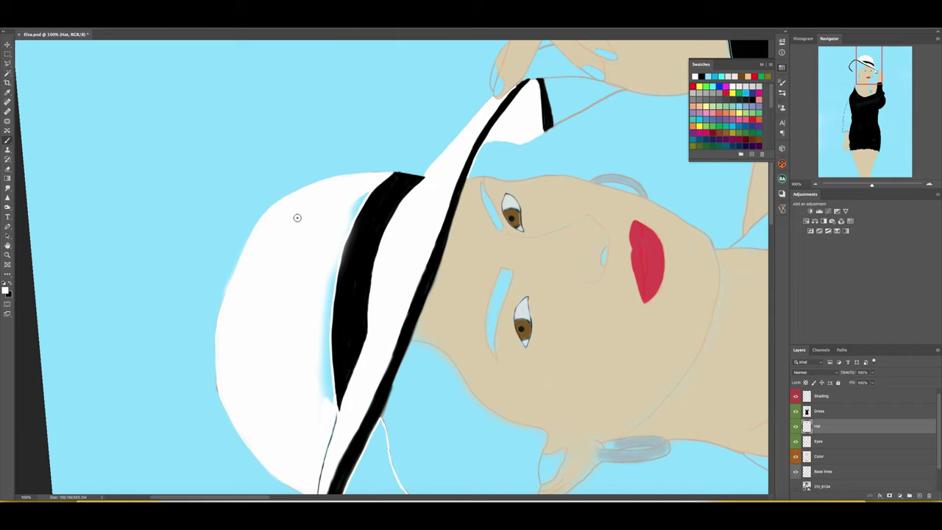
Paint white along the black band's left edge and reset the canvas view upright
{"action": "scroll", "coordinate": [169, 258], "scroll_direction": "down", "scroll_amount": 2}
{"action": "scroll", "coordinate": [179, 343], "scroll_direction": "down", "scroll_amount": 2}
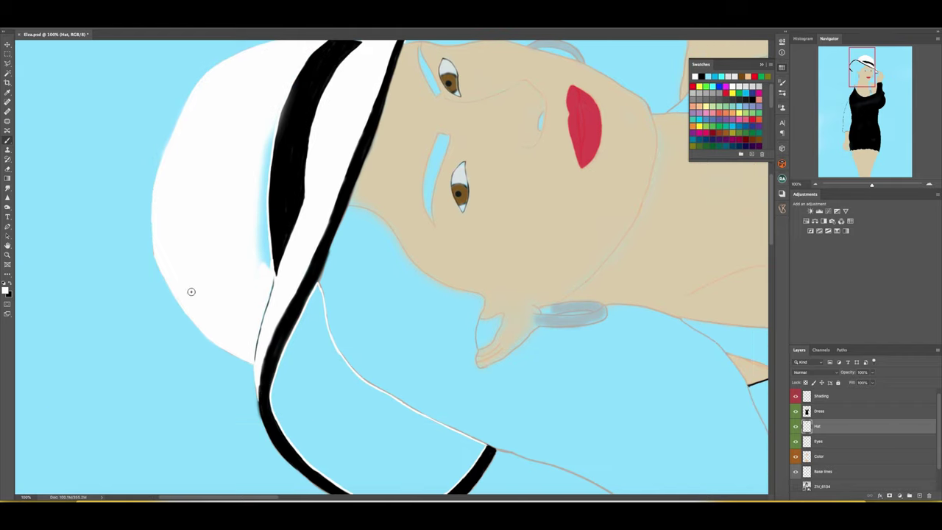
{"action": "mouse_move", "coordinate": [276, 114]}
{"action": "left_mouse_down"}
{"action": "mouse_move", "coordinate": [259, 179]}
{"action": "mouse_move", "coordinate": [261, 272]}
{"action": "left_mouse_up"}
{"action": "key", "text": "Escape"}
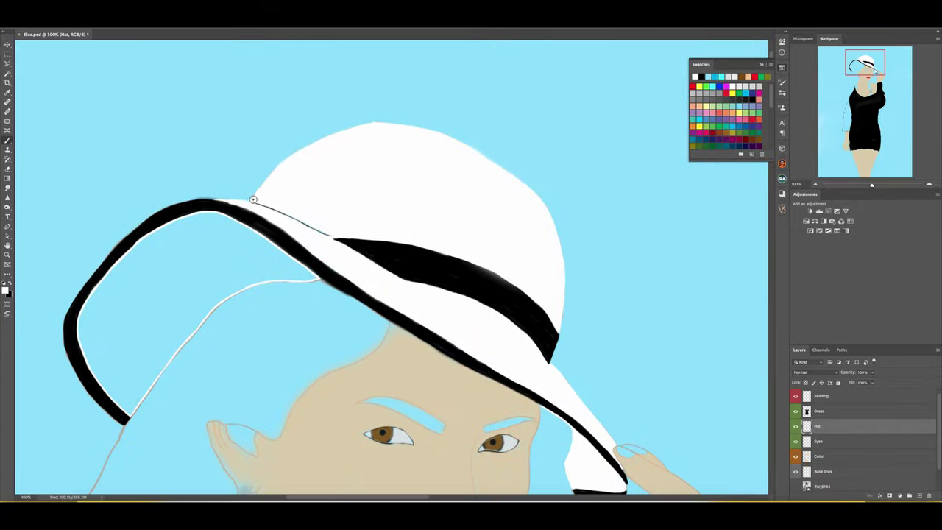
{"action": "scroll", "coordinate": [287, 160], "scroll_direction": "down", "scroll_amount": 3}
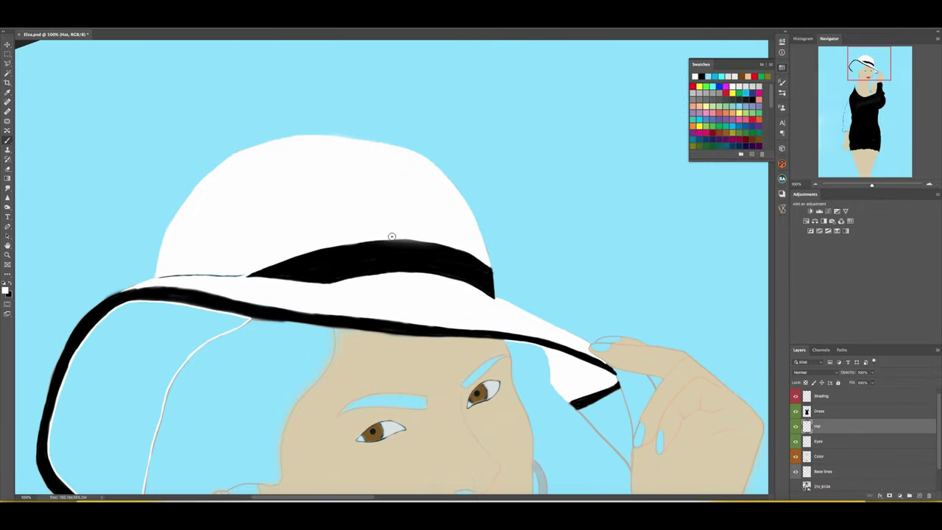
{"action": "scroll", "coordinate": [390, 236], "scroll_direction": "down", "scroll_amount": 10}
{"action": "key", "text": "Escape"}
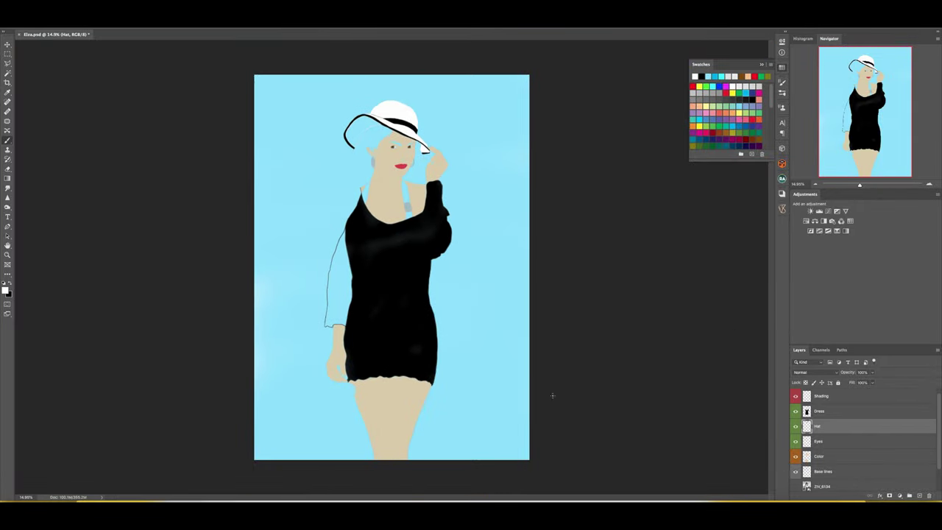
On the Dress layer, thicken the dress edge and paint black fringe strokes down the left sleeve
{"action": "scroll", "coordinate": [391, 268], "scroll_direction": "up", "scroll_amount": 5}
{"action": "left_click", "coordinate": [244, 129], "text": "ctrl"}
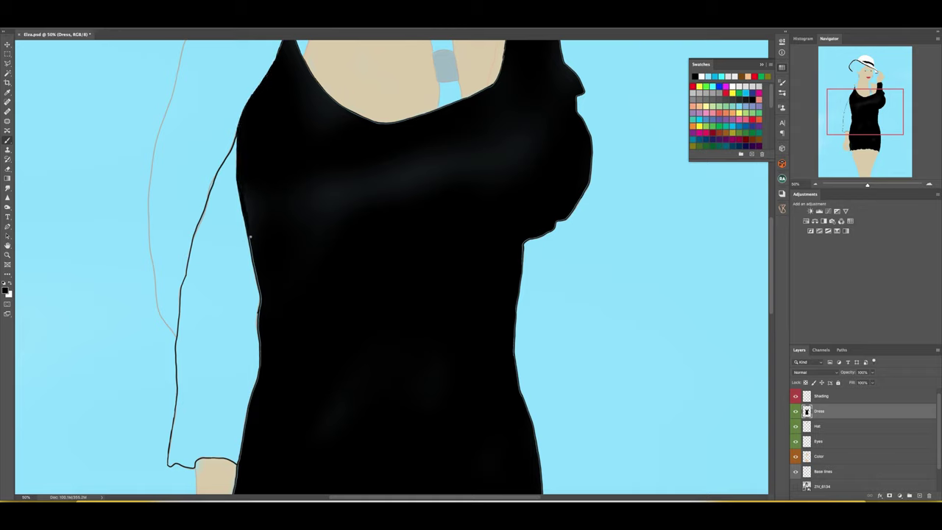
{"action": "left_click_drag", "start_coordinate": [260, 370], "coordinate": [259, 373]}
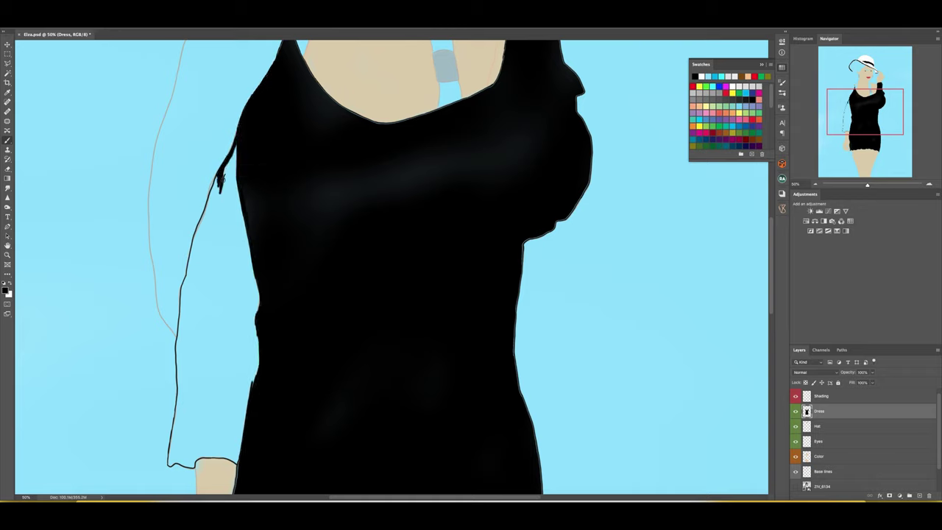
{"action": "left_click_drag", "start_coordinate": [217, 180], "coordinate": [197, 247]}
{"action": "left_click_drag", "start_coordinate": [220, 147], "coordinate": [240, 151]}
{"action": "left_click_drag", "start_coordinate": [243, 191], "coordinate": [235, 331]}
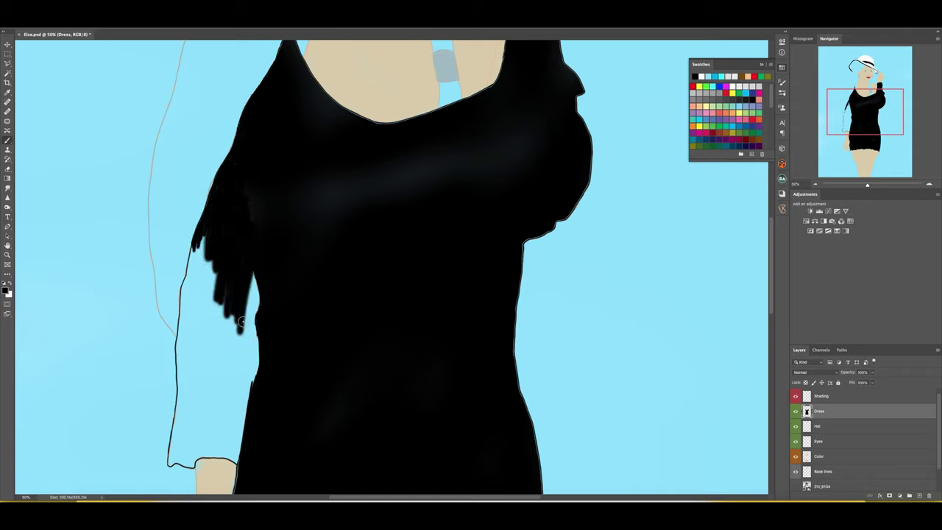
{"action": "mouse_move", "coordinate": [250, 279]}
{"action": "left_mouse_down"}
{"action": "mouse_move", "coordinate": [198, 238]}
{"action": "mouse_move", "coordinate": [185, 326]}
{"action": "left_mouse_up"}
Fill the left sleeve solid black down to the cuff, closing the blue gap above it
{"action": "left_click_drag", "start_coordinate": [193, 294], "coordinate": [168, 459]}
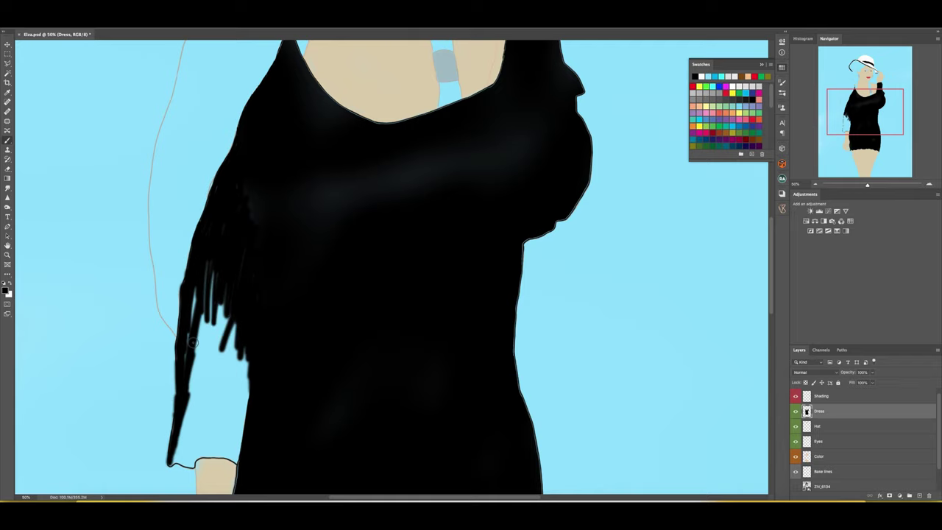
{"action": "mouse_move", "coordinate": [220, 264]}
{"action": "left_mouse_down"}
{"action": "mouse_move", "coordinate": [230, 330]}
{"action": "mouse_move", "coordinate": [210, 441]}
{"action": "left_mouse_up"}
{"action": "left_click_drag", "start_coordinate": [221, 394], "coordinate": [176, 452]}
{"action": "key", "text": "ctrl+plus"}
{"action": "key", "text": "ctrl+plus"}
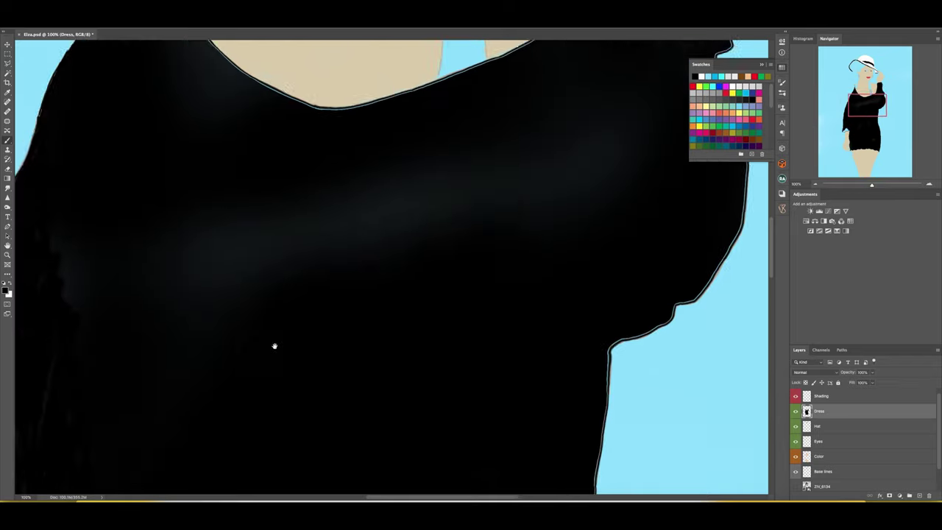
{"action": "mouse_move", "coordinate": [273, 343]}
{"action": "left_mouse_down"}
{"action": "mouse_move", "coordinate": [312, 173]}
{"action": "mouse_move", "coordinate": [314, 60]}
{"action": "left_mouse_up"}
{"action": "left_click_drag", "start_coordinate": [331, 202], "coordinate": [291, 246]}
{"action": "mouse_move", "coordinate": [261, 180]}
{"action": "left_mouse_down"}
{"action": "mouse_move", "coordinate": [254, 272]}
{"action": "mouse_move", "coordinate": [286, 275]}
{"action": "mouse_move", "coordinate": [315, 255]}
{"action": "mouse_move", "coordinate": [390, 265]}
{"action": "mouse_move", "coordinate": [294, 246]}
{"action": "mouse_move", "coordinate": [405, 242]}
{"action": "left_mouse_up"}
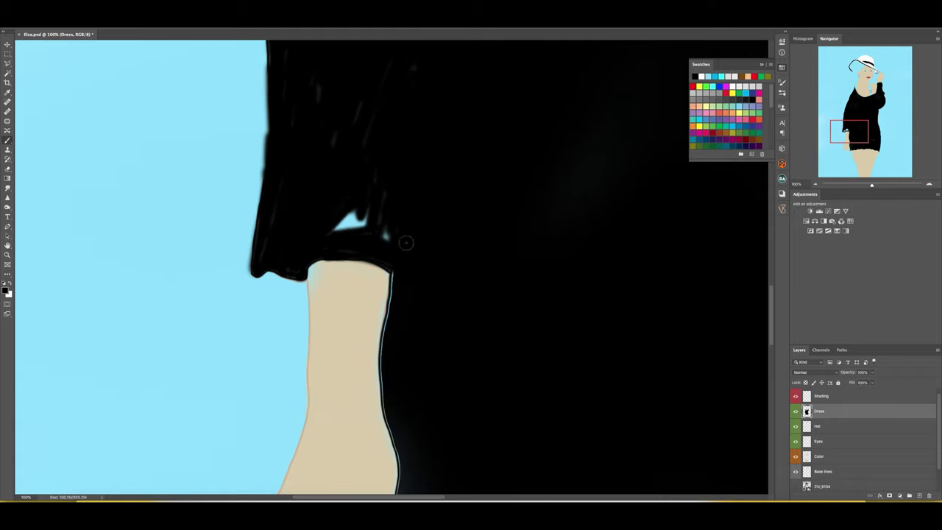
{"action": "left_click_drag", "start_coordinate": [334, 213], "coordinate": [390, 235]}
Outline the forearm's right edge with black strokes
{"action": "scroll", "coordinate": [304, 130], "scroll_direction": "up", "scroll_amount": 3}
{"action": "scroll", "coordinate": [255, 170], "scroll_direction": "up", "scroll_amount": 3}
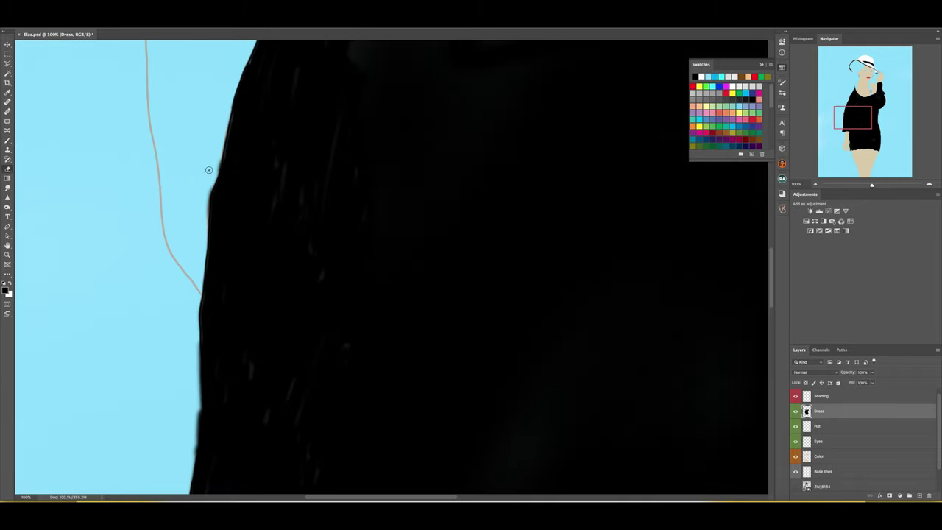
{"action": "scroll", "coordinate": [174, 321], "scroll_direction": "down", "scroll_amount": 3}
{"action": "left_click_drag", "start_coordinate": [283, 352], "coordinate": [275, 451]}
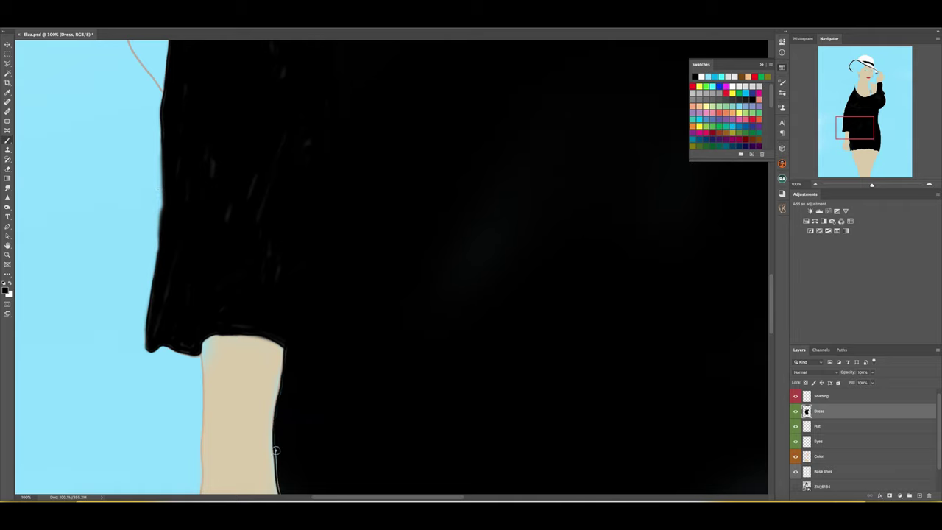
{"action": "scroll", "coordinate": [275, 450], "scroll_direction": "down", "scroll_amount": 3}
{"action": "left_click_drag", "start_coordinate": [195, 234], "coordinate": [206, 419]}
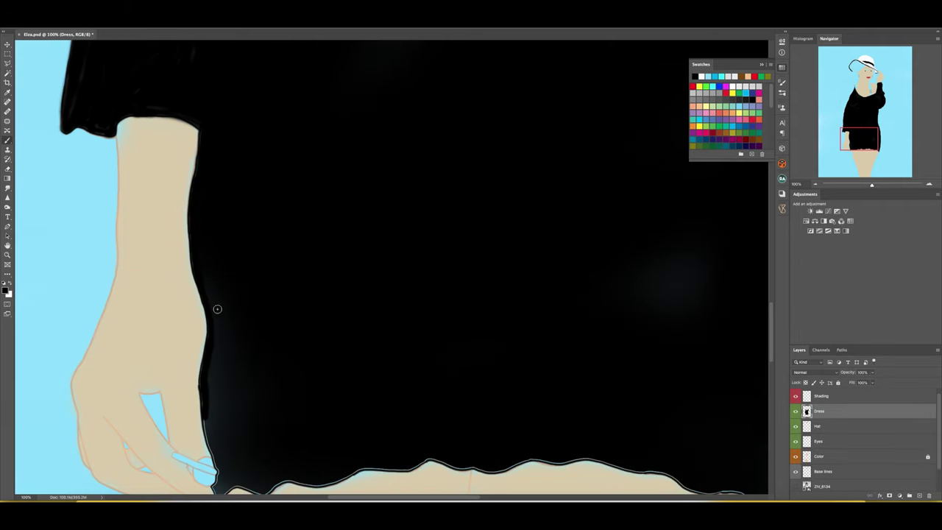
{"action": "scroll", "coordinate": [209, 434], "scroll_direction": "down", "scroll_amount": 3}
{"action": "scroll", "coordinate": [221, 331], "scroll_direction": "down", "scroll_amount": 5}
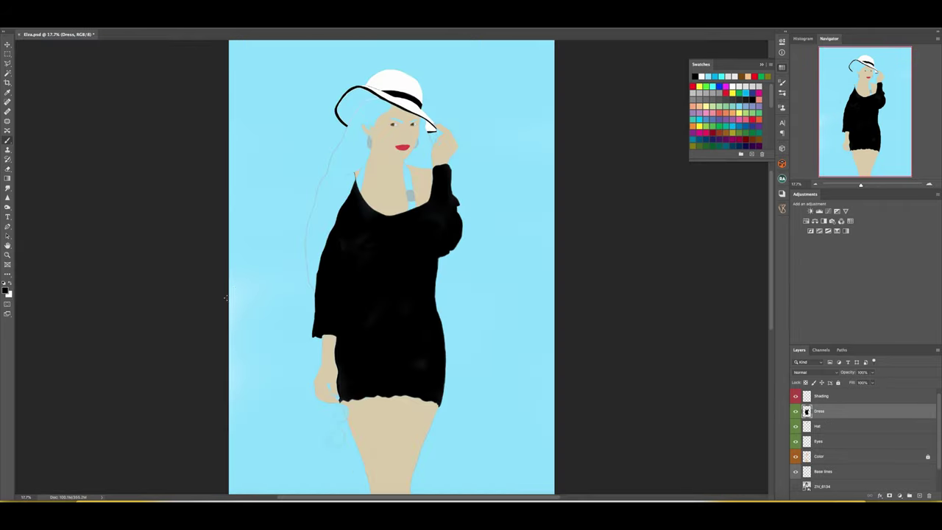
{"action": "scroll", "coordinate": [348, 259], "scroll_direction": "up", "scroll_amount": 2}
Fill the hat's left brim and its inner edge with white, rotating the view as needed
{"action": "scroll", "coordinate": [348, 259], "scroll_direction": "up", "scroll_amount": 2}
{"action": "mouse_move", "coordinate": [139, 92]}
{"action": "left_mouse_down"}
{"action": "mouse_move", "coordinate": [103, 136]}
{"action": "mouse_move", "coordinate": [143, 81]}
{"action": "mouse_move", "coordinate": [101, 147]}
{"action": "mouse_move", "coordinate": [147, 109]}
{"action": "mouse_move", "coordinate": [119, 352]}
{"action": "mouse_move", "coordinate": [110, 340]}
{"action": "mouse_move", "coordinate": [177, 301]}
{"action": "mouse_move", "coordinate": [125, 368]}
{"action": "mouse_move", "coordinate": [114, 318]}
{"action": "mouse_move", "coordinate": [120, 366]}
{"action": "mouse_move", "coordinate": [145, 209]}
{"action": "left_mouse_up"}
{"action": "key", "text": "r"}
{"action": "key", "text": "r"}
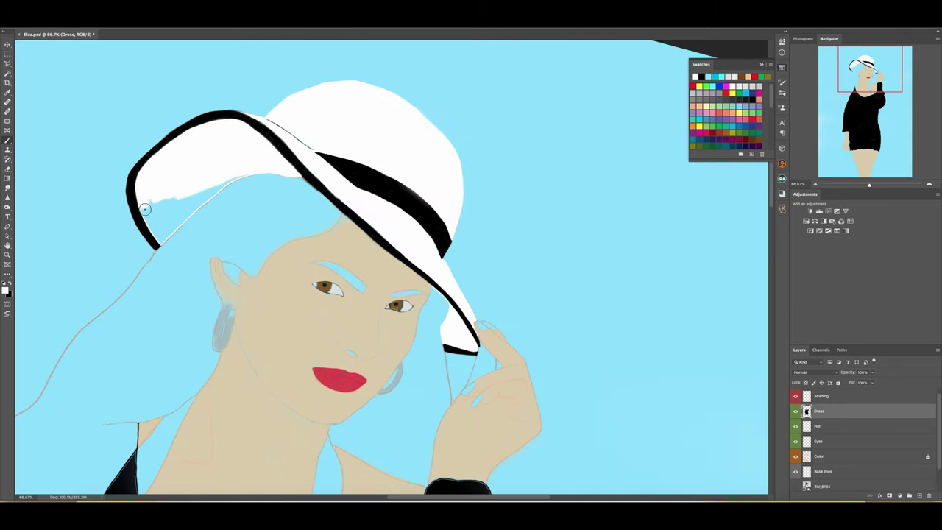
{"action": "mouse_move", "coordinate": [159, 242]}
{"action": "left_mouse_down"}
{"action": "mouse_move", "coordinate": [244, 172]}
{"action": "mouse_move", "coordinate": [170, 194]}
{"action": "mouse_move", "coordinate": [152, 216]}
{"action": "mouse_move", "coordinate": [199, 188]}
{"action": "left_mouse_up"}
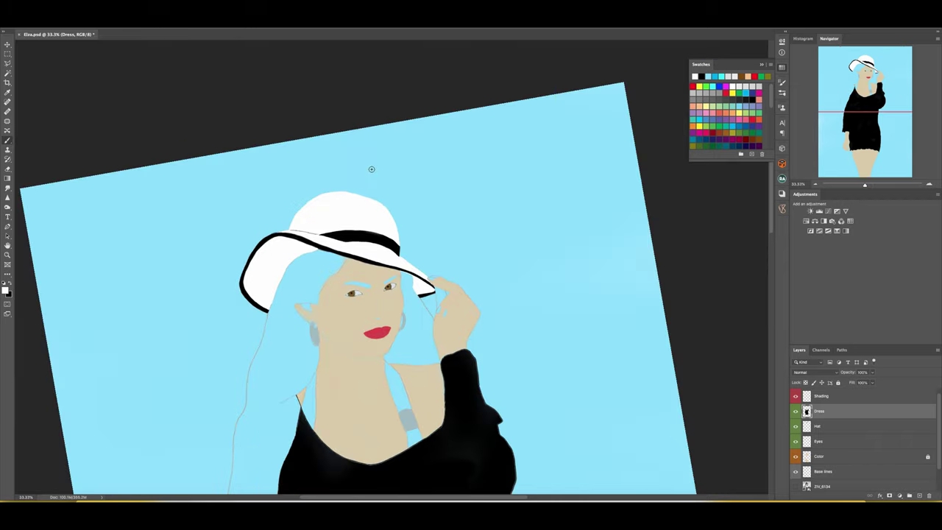
{"action": "mouse_move", "coordinate": [325, 143]}
{"action": "left_mouse_down"}
{"action": "mouse_move", "coordinate": [328, 222]}
{"action": "mouse_move", "coordinate": [295, 37]}
{"action": "left_mouse_up"}
Pick red from the Swatches and paint a first red stroke on the glasses
{"action": "key", "text": "ctrl+1"}
{"action": "left_click", "coordinate": [692, 86]}
{"action": "mouse_move", "coordinate": [218, 77]}
{"action": "left_mouse_down"}
{"action": "mouse_move", "coordinate": [207, 146]}
{"action": "mouse_move", "coordinate": [356, 147]}
{"action": "mouse_move", "coordinate": [463, 168]}
{"action": "left_mouse_up"}
{"action": "scroll", "coordinate": [202, 159], "scroll_direction": "up", "scroll_amount": 3}
Thicken and extend the red stroke along the top of the glasses
{"action": "left_click_drag", "start_coordinate": [247, 162], "coordinate": [155, 217]}
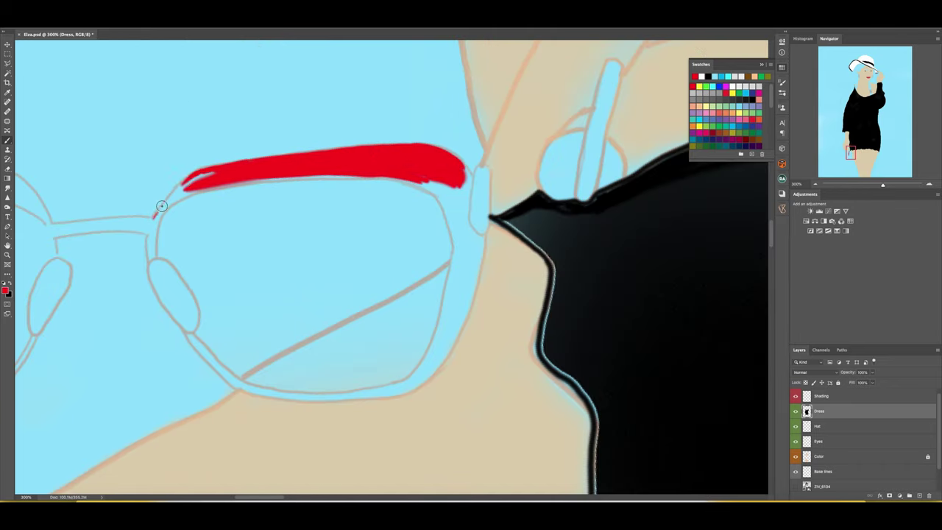
{"action": "mouse_move", "coordinate": [215, 172]}
{"action": "left_mouse_down"}
{"action": "mouse_move", "coordinate": [154, 221]}
{"action": "mouse_move", "coordinate": [277, 175]}
{"action": "mouse_move", "coordinate": [376, 175]}
{"action": "left_mouse_up"}
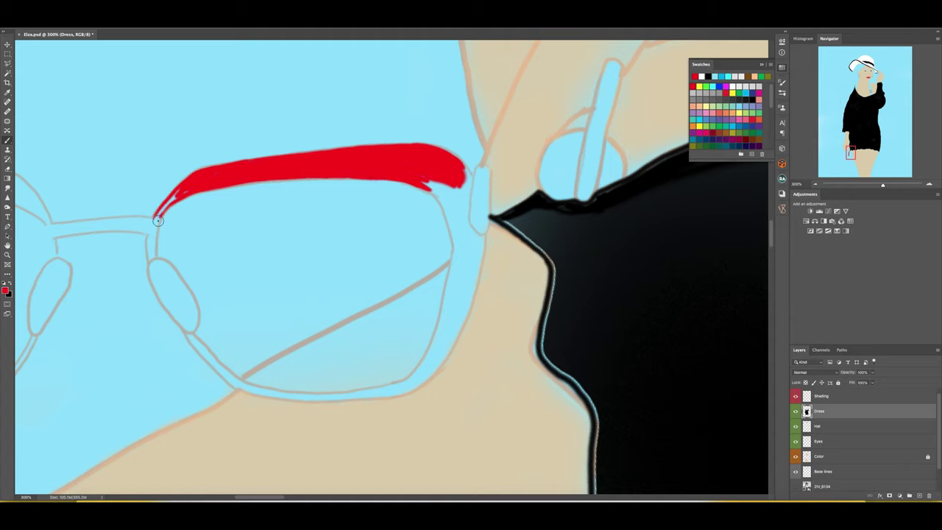
{"action": "left_click_drag", "start_coordinate": [153, 232], "coordinate": [150, 257]}
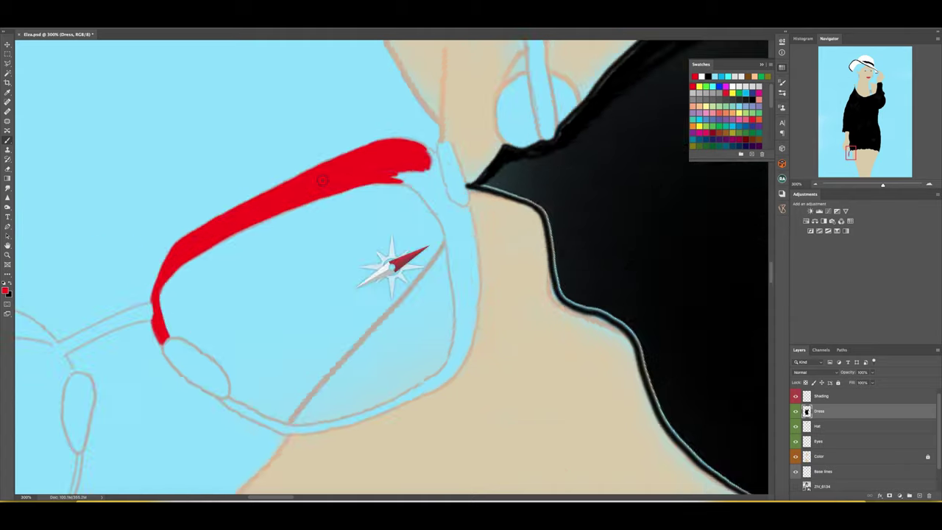
{"action": "left_click_drag", "start_coordinate": [399, 263], "coordinate": [353, 331]}
{"action": "mouse_move", "coordinate": [263, 266]}
{"action": "left_mouse_down"}
{"action": "mouse_move", "coordinate": [289, 217]}
{"action": "mouse_move", "coordinate": [397, 180]}
{"action": "left_mouse_up"}
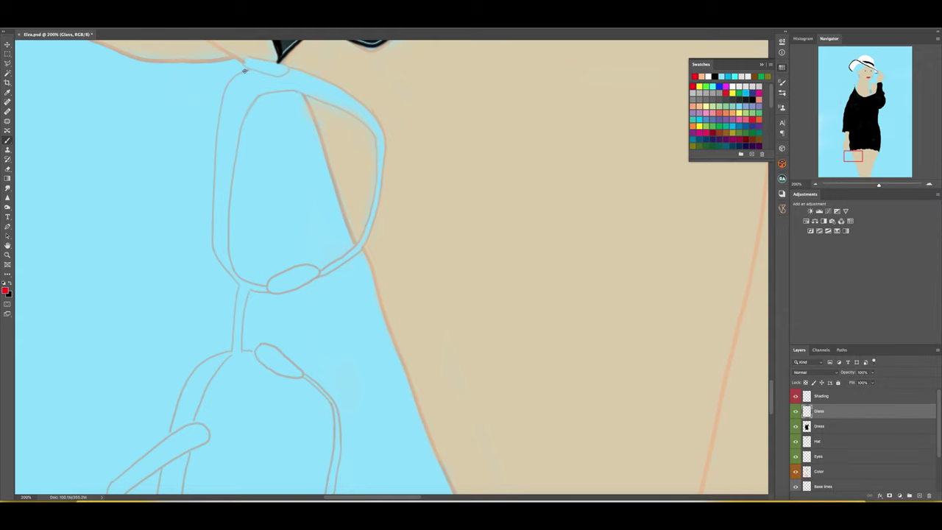
Rotate the view to level the lens, then trace its upper edge and the bridge in red
{"action": "left_click_drag", "start_coordinate": [247, 107], "coordinate": [161, 197]}
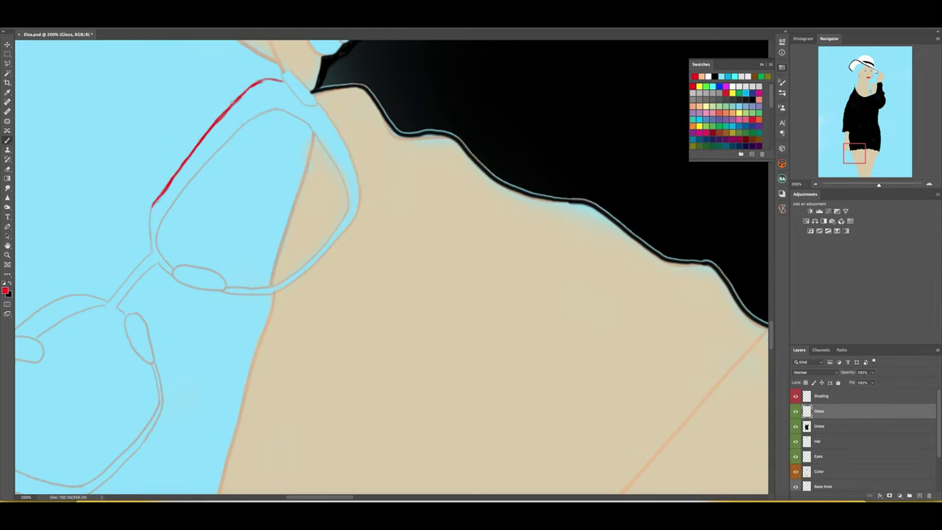
{"action": "mouse_move", "coordinate": [155, 200]}
{"action": "left_mouse_down"}
{"action": "mouse_move", "coordinate": [184, 158]}
{"action": "mouse_move", "coordinate": [217, 226]}
{"action": "left_mouse_up"}
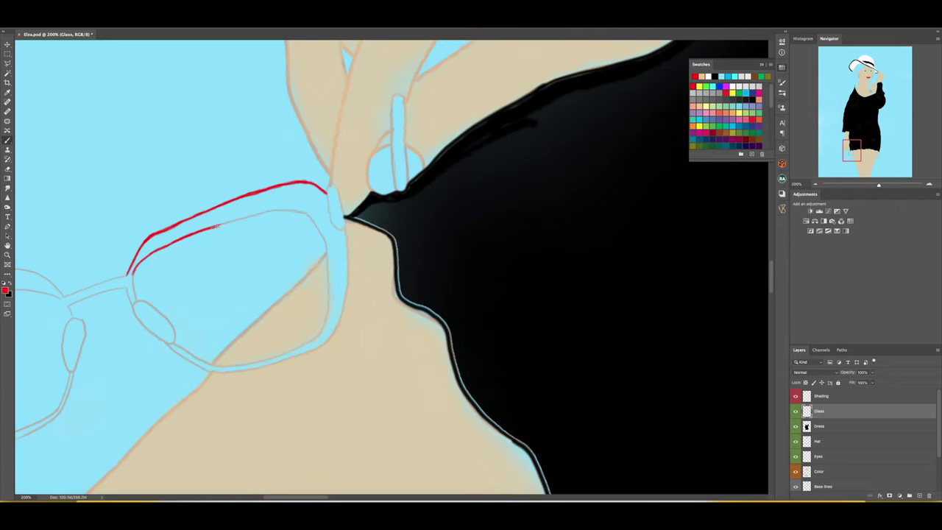
{"action": "mouse_move", "coordinate": [277, 213]}
{"action": "left_mouse_down"}
{"action": "mouse_move", "coordinate": [283, 321]}
{"action": "mouse_move", "coordinate": [343, 364]}
{"action": "left_mouse_up"}
{"action": "left_click_drag", "start_coordinate": [397, 310], "coordinate": [290, 205]}
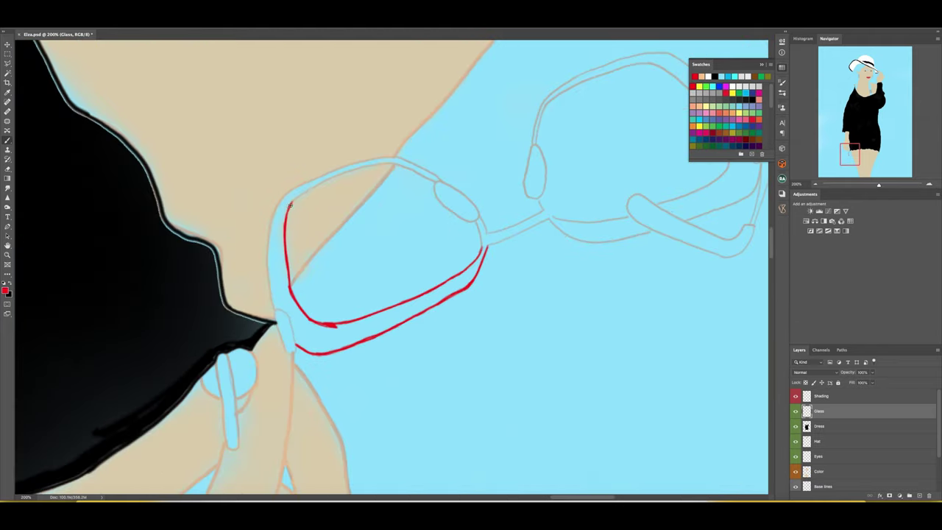
{"action": "mouse_move", "coordinate": [373, 165]}
{"action": "left_mouse_down"}
{"action": "mouse_move", "coordinate": [297, 196]}
{"action": "mouse_move", "coordinate": [408, 158]}
{"action": "mouse_move", "coordinate": [389, 263]}
{"action": "left_mouse_up"}
{"action": "mouse_move", "coordinate": [244, 237]}
{"action": "left_mouse_down"}
{"action": "mouse_move", "coordinate": [321, 206]}
{"action": "mouse_move", "coordinate": [408, 187]}
{"action": "mouse_move", "coordinate": [360, 197]}
{"action": "left_mouse_up"}
{"action": "mouse_move", "coordinate": [462, 147]}
{"action": "left_mouse_down"}
{"action": "mouse_move", "coordinate": [365, 210]}
{"action": "mouse_move", "coordinate": [389, 267]}
{"action": "left_mouse_up"}
{"action": "mouse_move", "coordinate": [231, 296]}
{"action": "left_mouse_down"}
{"action": "mouse_move", "coordinate": [298, 278]}
{"action": "mouse_move", "coordinate": [322, 259]}
{"action": "mouse_move", "coordinate": [221, 220]}
{"action": "mouse_move", "coordinate": [290, 210]}
{"action": "mouse_move", "coordinate": [284, 318]}
{"action": "left_mouse_up"}
Trace the top edges of both lenses in red, joining them at the bridge
{"action": "left_click_drag", "start_coordinate": [284, 318], "coordinate": [354, 296]}
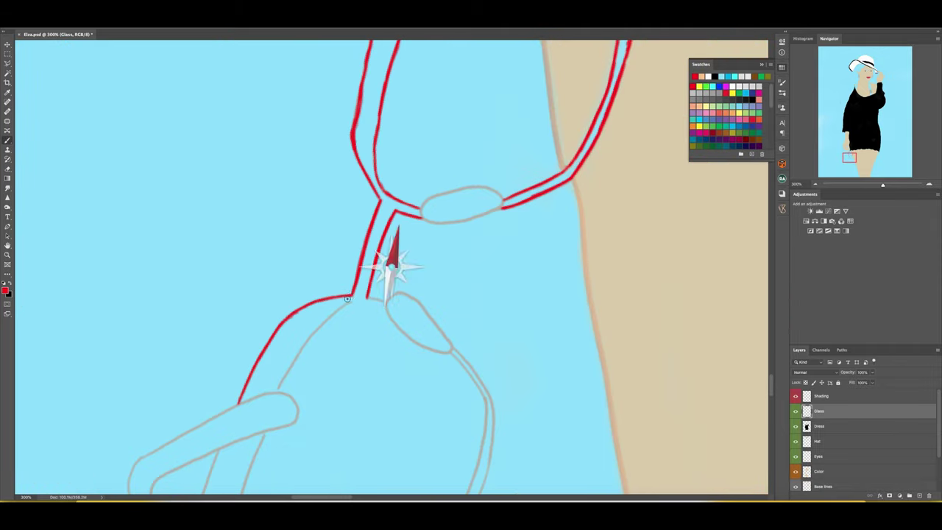
{"action": "left_click_drag", "start_coordinate": [389, 263], "coordinate": [397, 302]}
{"action": "mouse_move", "coordinate": [411, 295]}
{"action": "left_mouse_down"}
{"action": "mouse_move", "coordinate": [396, 303]}
{"action": "mouse_move", "coordinate": [351, 279]}
{"action": "mouse_move", "coordinate": [562, 219]}
{"action": "left_mouse_up"}
{"action": "mouse_move", "coordinate": [524, 258]}
{"action": "left_mouse_down"}
{"action": "mouse_move", "coordinate": [412, 294]}
{"action": "mouse_move", "coordinate": [338, 287]}
{"action": "mouse_move", "coordinate": [450, 264]}
{"action": "mouse_move", "coordinate": [512, 267]}
{"action": "mouse_move", "coordinate": [378, 263]}
{"action": "mouse_move", "coordinate": [353, 204]}
{"action": "left_mouse_up"}
{"action": "left_click_drag", "start_coordinate": [353, 205], "coordinate": [381, 171]}
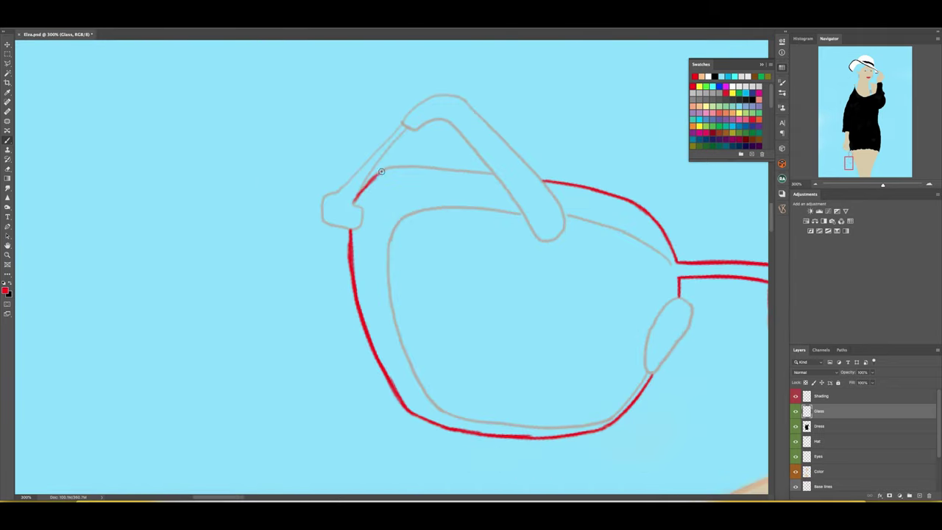
{"action": "mouse_move", "coordinate": [338, 259]}
{"action": "left_mouse_down"}
{"action": "mouse_move", "coordinate": [316, 287]}
{"action": "mouse_move", "coordinate": [377, 259]}
{"action": "left_mouse_up"}
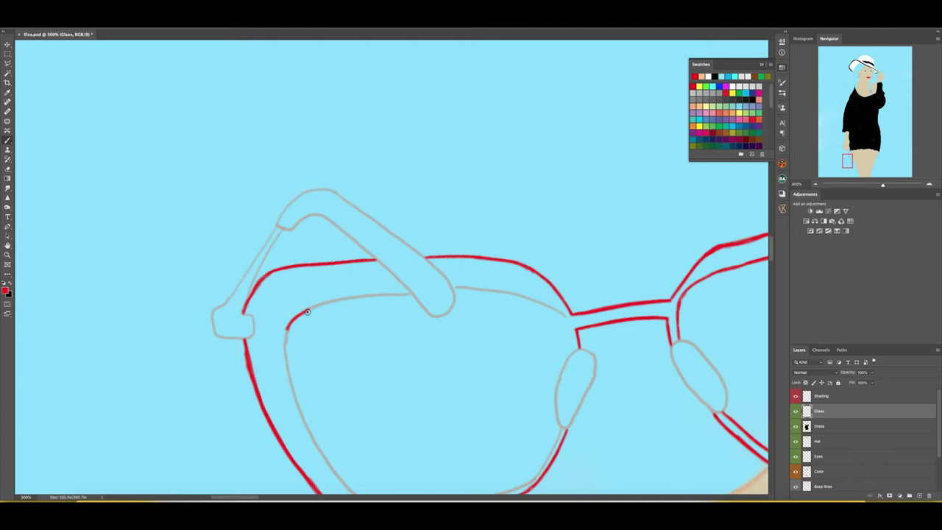
Ink the left lens's inner top edge in red
{"action": "mouse_move", "coordinate": [307, 311]}
{"action": "left_mouse_down"}
{"action": "mouse_move", "coordinate": [515, 290]}
{"action": "mouse_move", "coordinate": [412, 279]}
{"action": "left_mouse_up"}
{"action": "mouse_move", "coordinate": [335, 276]}
{"action": "left_mouse_down"}
{"action": "mouse_move", "coordinate": [395, 261]}
{"action": "mouse_move", "coordinate": [397, 250]}
{"action": "mouse_move", "coordinate": [324, 271]}
{"action": "left_mouse_up"}
{"action": "mouse_move", "coordinate": [324, 271]}
{"action": "left_mouse_down"}
{"action": "mouse_move", "coordinate": [407, 249]}
{"action": "mouse_move", "coordinate": [490, 250]}
{"action": "mouse_move", "coordinate": [357, 221]}
{"action": "left_mouse_up"}
{"action": "mouse_move", "coordinate": [357, 221]}
{"action": "left_mouse_down"}
{"action": "mouse_move", "coordinate": [467, 202]}
{"action": "mouse_move", "coordinate": [301, 233]}
{"action": "mouse_move", "coordinate": [379, 212]}
{"action": "left_mouse_up"}
{"action": "mouse_move", "coordinate": [379, 212]}
{"action": "left_mouse_down"}
{"action": "mouse_move", "coordinate": [368, 195]}
{"action": "mouse_move", "coordinate": [307, 295]}
{"action": "mouse_move", "coordinate": [294, 252]}
{"action": "left_mouse_up"}
Outline the temple arm in black and fill it solid black to its tip
{"action": "key", "text": "x"}
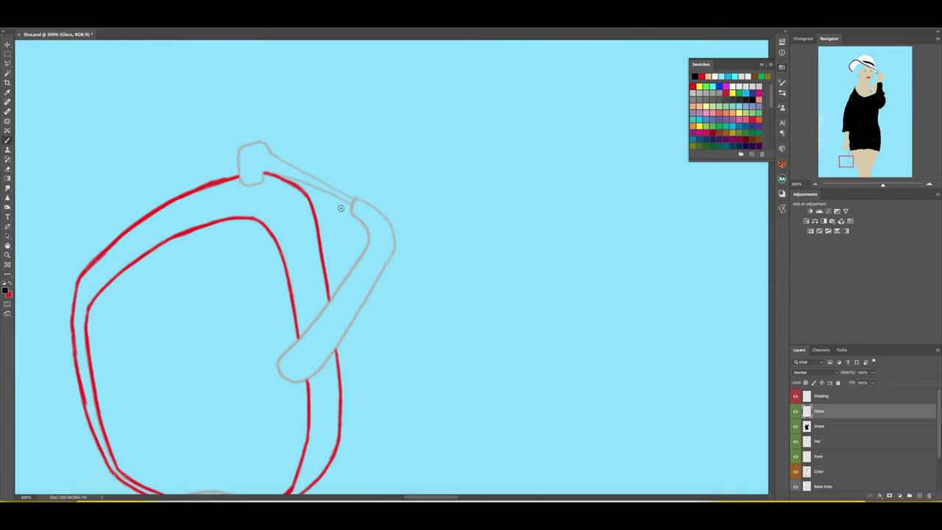
{"action": "left_click_drag", "start_coordinate": [353, 206], "coordinate": [321, 277]}
{"action": "left_click_drag", "start_coordinate": [372, 262], "coordinate": [382, 278]}
{"action": "left_click_drag", "start_coordinate": [383, 278], "coordinate": [529, 222]}
{"action": "mouse_move", "coordinate": [388, 257]}
{"action": "left_mouse_down"}
{"action": "mouse_move", "coordinate": [248, 260]}
{"action": "mouse_move", "coordinate": [309, 220]}
{"action": "mouse_move", "coordinate": [367, 206]}
{"action": "mouse_move", "coordinate": [412, 221]}
{"action": "left_mouse_up"}
{"action": "mouse_move", "coordinate": [353, 301]}
{"action": "left_mouse_down"}
{"action": "mouse_move", "coordinate": [486, 322]}
{"action": "mouse_move", "coordinate": [370, 284]}
{"action": "mouse_move", "coordinate": [353, 290]}
{"action": "mouse_move", "coordinate": [361, 260]}
{"action": "left_mouse_up"}
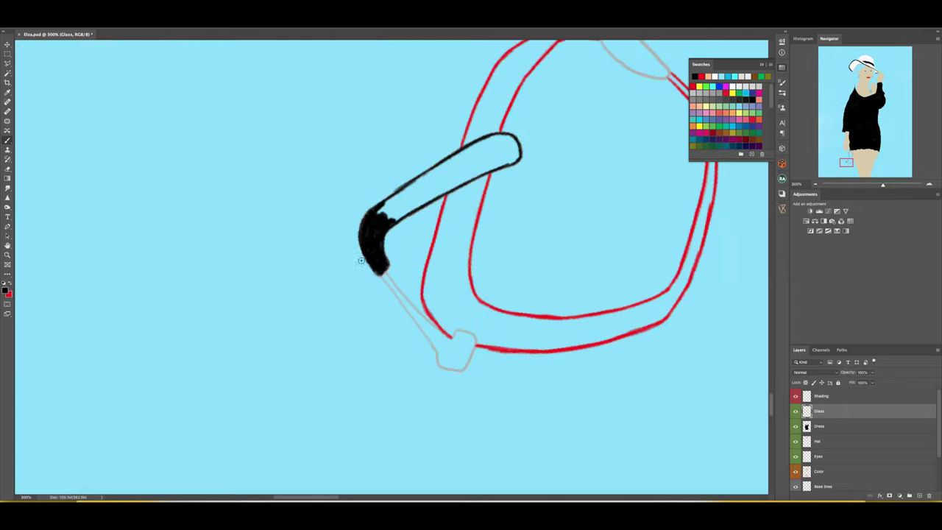
{"action": "mouse_move", "coordinate": [406, 184]}
{"action": "left_mouse_down"}
{"action": "mouse_move", "coordinate": [376, 213]}
{"action": "mouse_move", "coordinate": [420, 217]}
{"action": "mouse_move", "coordinate": [456, 169]}
{"action": "mouse_move", "coordinate": [509, 161]}
{"action": "mouse_move", "coordinate": [427, 182]}
{"action": "mouse_move", "coordinate": [489, 143]}
{"action": "left_mouse_up"}
{"action": "mouse_move", "coordinate": [441, 166]}
{"action": "left_mouse_down"}
{"action": "mouse_move", "coordinate": [493, 142]}
{"action": "mouse_move", "coordinate": [514, 146]}
{"action": "left_mouse_up"}
Zoom and rotate the view onto the glasses and paint the frame top solid red
{"action": "key", "text": "ctrl+0"}
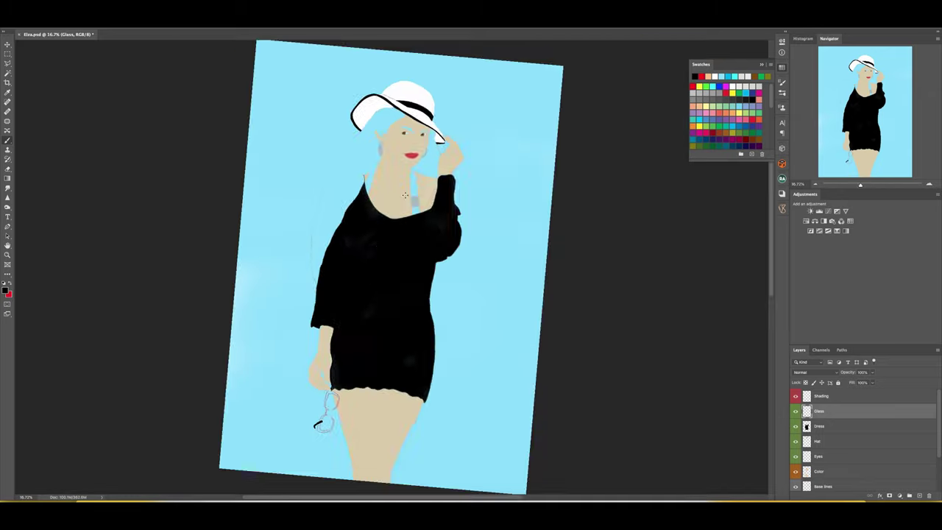
{"action": "scroll", "coordinate": [340, 403], "scroll_direction": "up", "scroll_amount": 5}
{"action": "scroll", "coordinate": [340, 404], "scroll_direction": "up", "scroll_amount": 5}
{"action": "scroll", "coordinate": [356, 274], "scroll_direction": "up", "scroll_amount": 2}
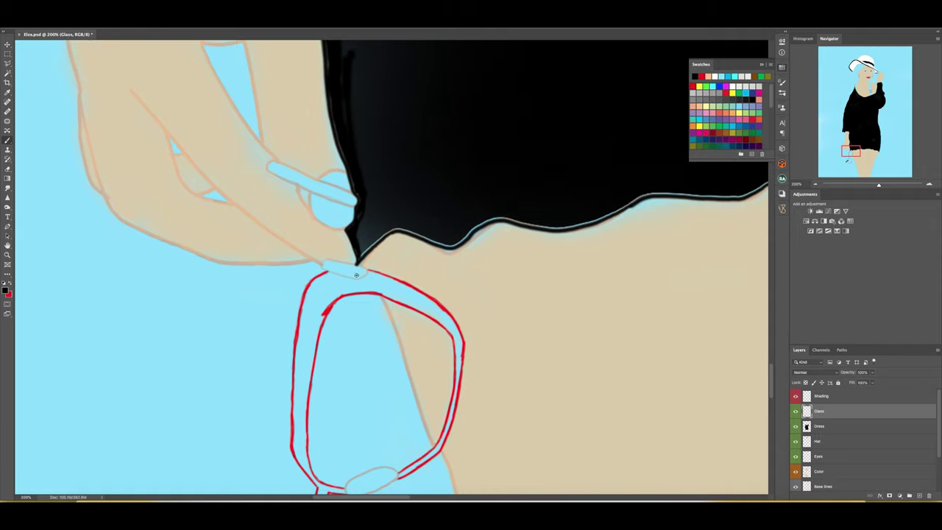
{"action": "mouse_move", "coordinate": [277, 168]}
{"action": "left_mouse_down"}
{"action": "mouse_move", "coordinate": [265, 243]}
{"action": "mouse_move", "coordinate": [249, 245]}
{"action": "mouse_move", "coordinate": [257, 246]}
{"action": "left_mouse_up"}
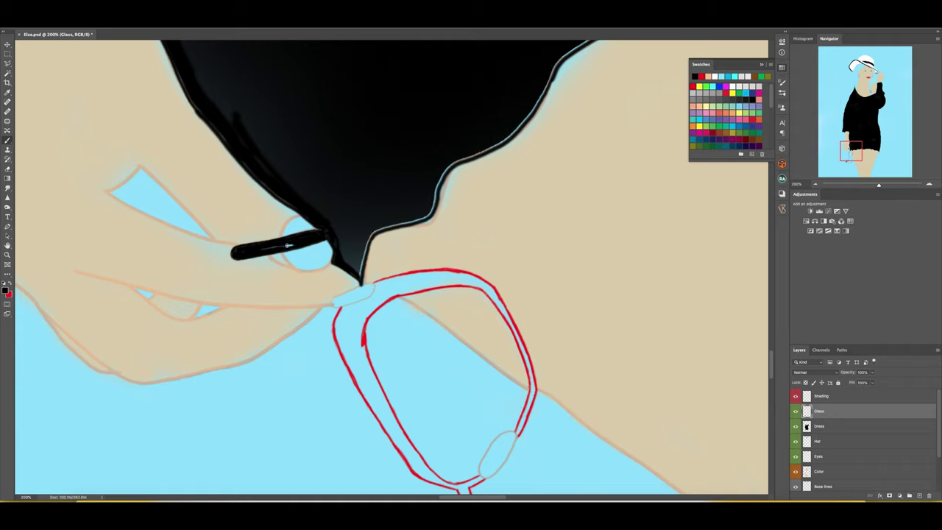
{"action": "key", "text": "x"}
{"action": "scroll", "coordinate": [249, 237], "scroll_direction": "down", "scroll_amount": 5}
{"action": "scroll", "coordinate": [249, 237], "scroll_direction": "right", "scroll_amount": 5}
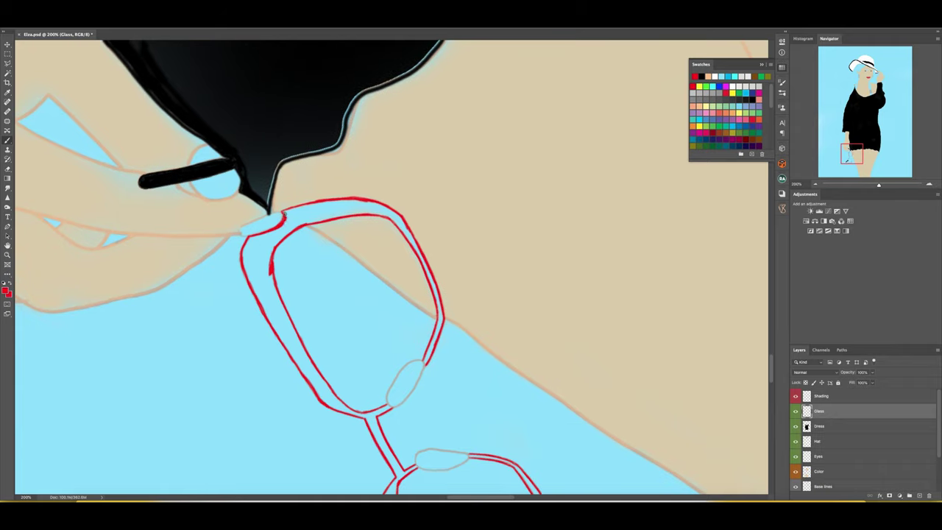
{"action": "mouse_move", "coordinate": [305, 209]}
{"action": "left_mouse_down"}
{"action": "mouse_move", "coordinate": [357, 205]}
{"action": "mouse_move", "coordinate": [292, 218]}
{"action": "left_mouse_up"}
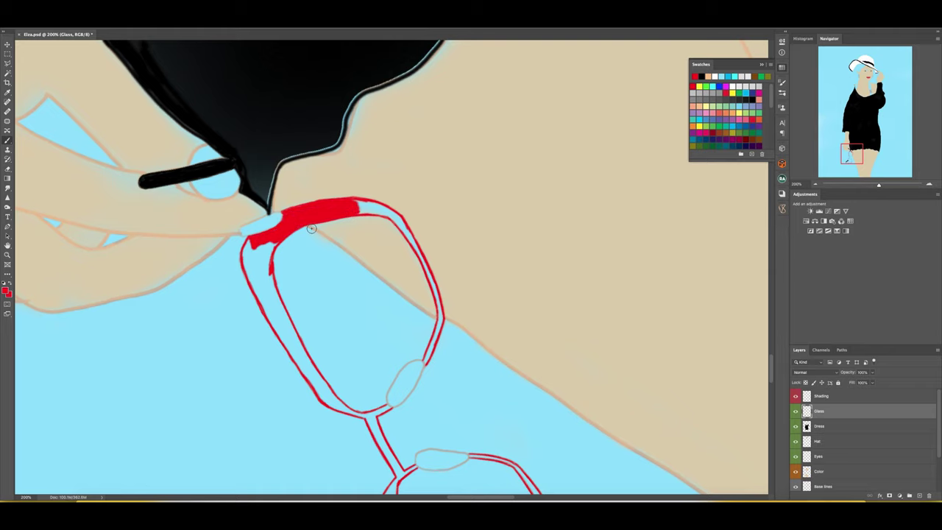
Thicken the frame's upper edges, hinge and bridge in red
{"action": "left_click_drag", "start_coordinate": [395, 212], "coordinate": [361, 247]}
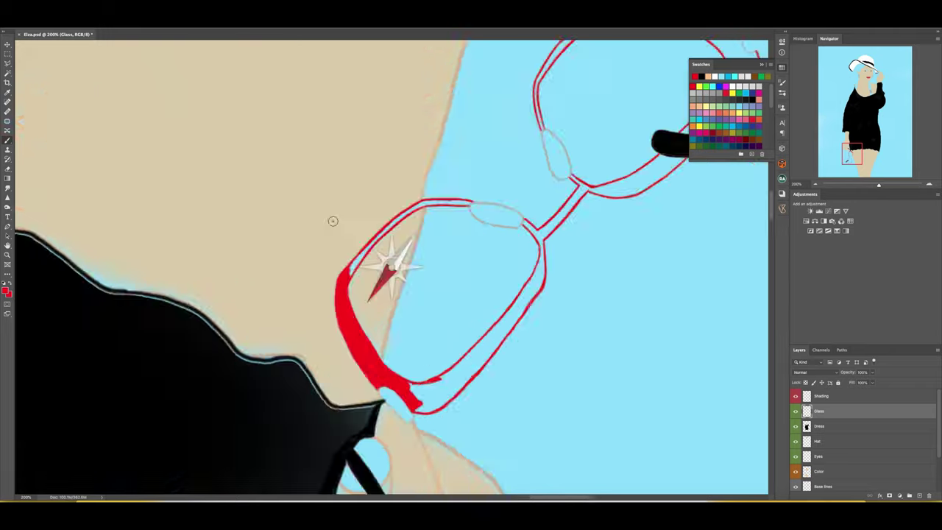
{"action": "mouse_move", "coordinate": [448, 222]}
{"action": "left_mouse_down"}
{"action": "mouse_move", "coordinate": [389, 231]}
{"action": "mouse_move", "coordinate": [415, 171]}
{"action": "mouse_move", "coordinate": [301, 220]}
{"action": "left_mouse_up"}
{"action": "mouse_move", "coordinate": [298, 232]}
{"action": "left_mouse_down"}
{"action": "mouse_move", "coordinate": [340, 171]}
{"action": "mouse_move", "coordinate": [311, 211]}
{"action": "left_mouse_up"}
{"action": "mouse_move", "coordinate": [346, 177]}
{"action": "left_mouse_down"}
{"action": "mouse_move", "coordinate": [401, 137]}
{"action": "mouse_move", "coordinate": [368, 176]}
{"action": "left_mouse_up"}
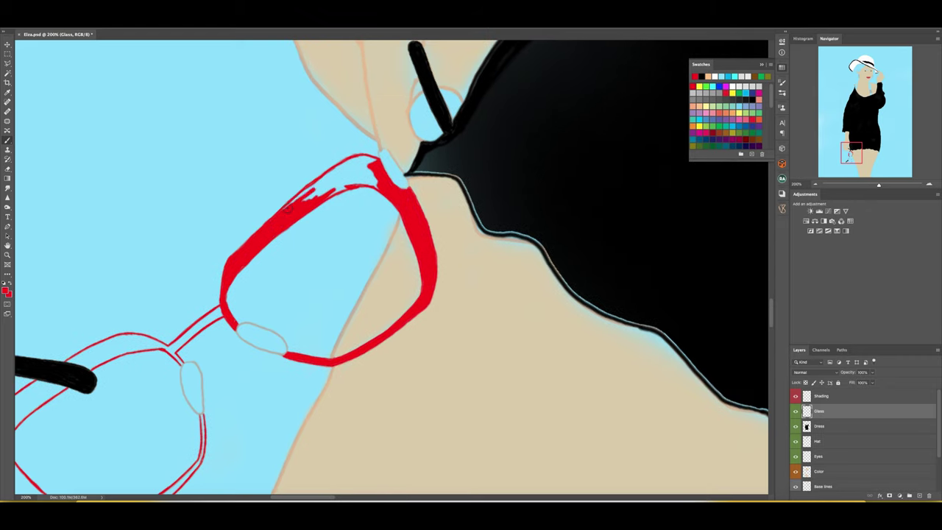
{"action": "mouse_move", "coordinate": [285, 206]}
{"action": "left_mouse_down"}
{"action": "mouse_move", "coordinate": [364, 161]}
{"action": "mouse_move", "coordinate": [401, 62]}
{"action": "left_mouse_up"}
{"action": "mouse_move", "coordinate": [242, 209]}
{"action": "left_mouse_down"}
{"action": "mouse_move", "coordinate": [253, 197]}
{"action": "mouse_move", "coordinate": [131, 109]}
{"action": "mouse_move", "coordinate": [245, 196]}
{"action": "mouse_move", "coordinate": [163, 211]}
{"action": "left_mouse_up"}
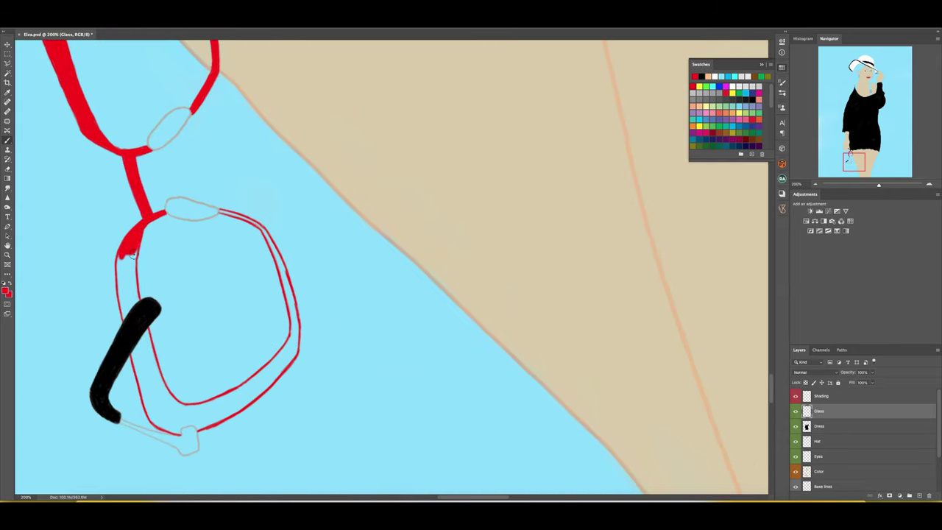
{"action": "left_click_drag", "start_coordinate": [133, 253], "coordinate": [221, 111]}
{"action": "mouse_move", "coordinate": [266, 156]}
{"action": "left_mouse_down"}
{"action": "mouse_move", "coordinate": [290, 151]}
{"action": "mouse_move", "coordinate": [301, 259]}
{"action": "mouse_move", "coordinate": [359, 175]}
{"action": "left_mouse_up"}
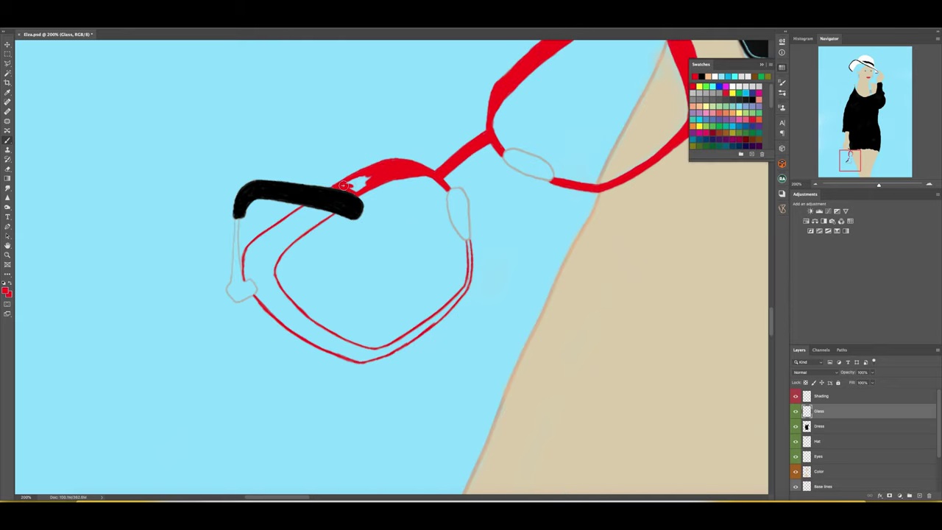
Thicken the second lens's rim, top and bottom, in red
{"action": "left_click_drag", "start_coordinate": [354, 213], "coordinate": [390, 265]}
{"action": "mouse_move", "coordinate": [365, 340]}
{"action": "left_mouse_down"}
{"action": "mouse_move", "coordinate": [404, 330]}
{"action": "mouse_move", "coordinate": [396, 348]}
{"action": "mouse_move", "coordinate": [448, 326]}
{"action": "mouse_move", "coordinate": [445, 316]}
{"action": "mouse_move", "coordinate": [419, 347]}
{"action": "mouse_move", "coordinate": [464, 315]}
{"action": "left_mouse_up"}
{"action": "mouse_move", "coordinate": [464, 315]}
{"action": "left_mouse_down"}
{"action": "mouse_move", "coordinate": [342, 337]}
{"action": "mouse_move", "coordinate": [406, 309]}
{"action": "left_mouse_up"}
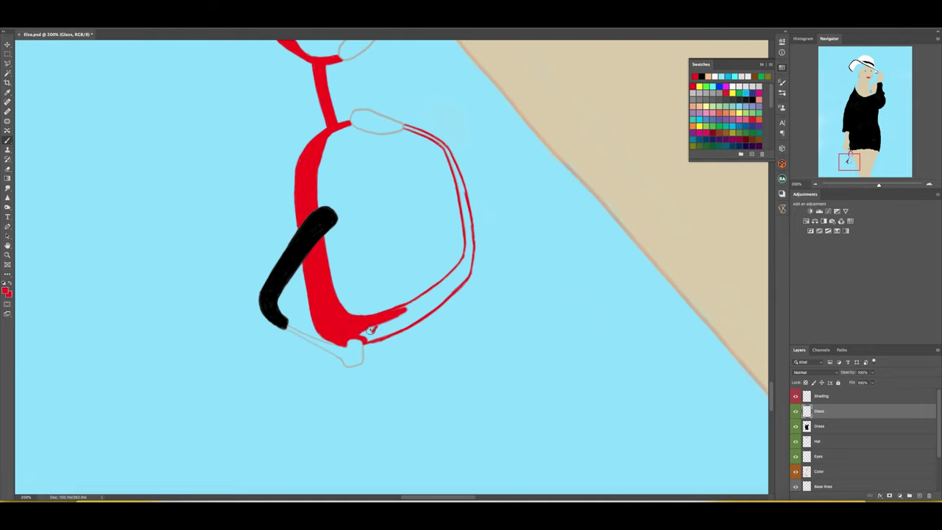
{"action": "mouse_move", "coordinate": [361, 338]}
{"action": "left_mouse_down"}
{"action": "mouse_move", "coordinate": [414, 316]}
{"action": "mouse_move", "coordinate": [387, 335]}
{"action": "mouse_move", "coordinate": [423, 298]}
{"action": "mouse_move", "coordinate": [344, 203]}
{"action": "left_mouse_up"}
{"action": "mouse_move", "coordinate": [343, 205]}
{"action": "left_mouse_down"}
{"action": "mouse_move", "coordinate": [300, 230]}
{"action": "mouse_move", "coordinate": [380, 201]}
{"action": "mouse_move", "coordinate": [283, 243]}
{"action": "mouse_move", "coordinate": [284, 174]}
{"action": "mouse_move", "coordinate": [368, 265]}
{"action": "left_mouse_up"}
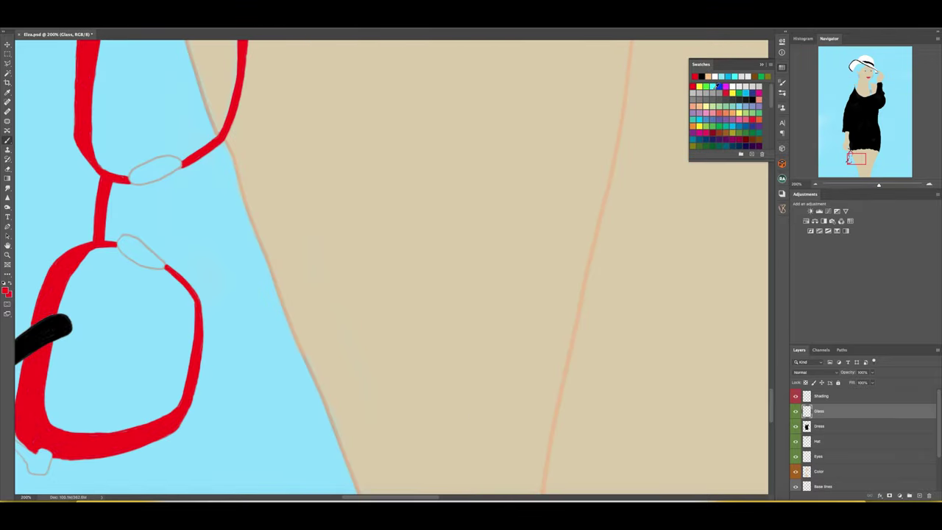
Set the painting colour to yellow and select the Dress layer
{"action": "left_click", "coordinate": [717, 86]}
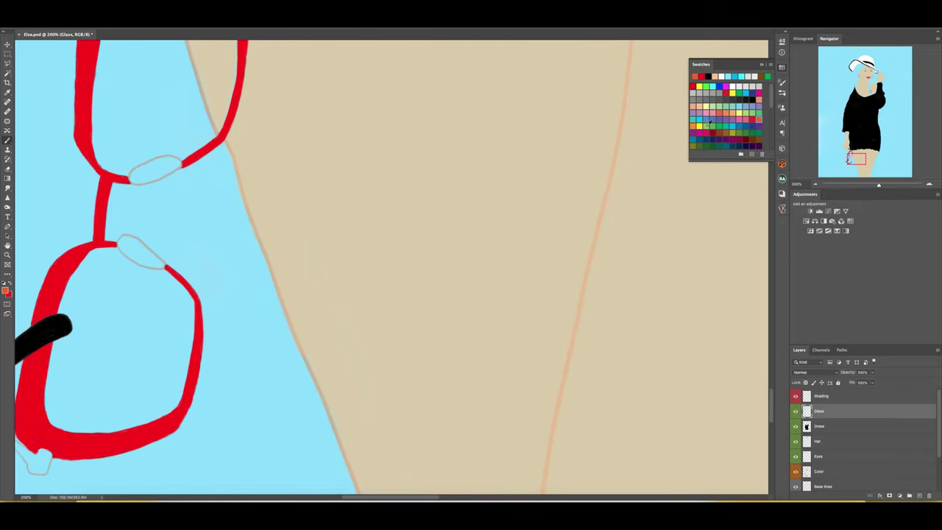
{"action": "left_click", "coordinate": [728, 111]}
{"action": "left_click", "coordinate": [6, 290]}
{"action": "left_click", "coordinate": [698, 125]}
{"action": "left_click", "coordinate": [708, 273]}
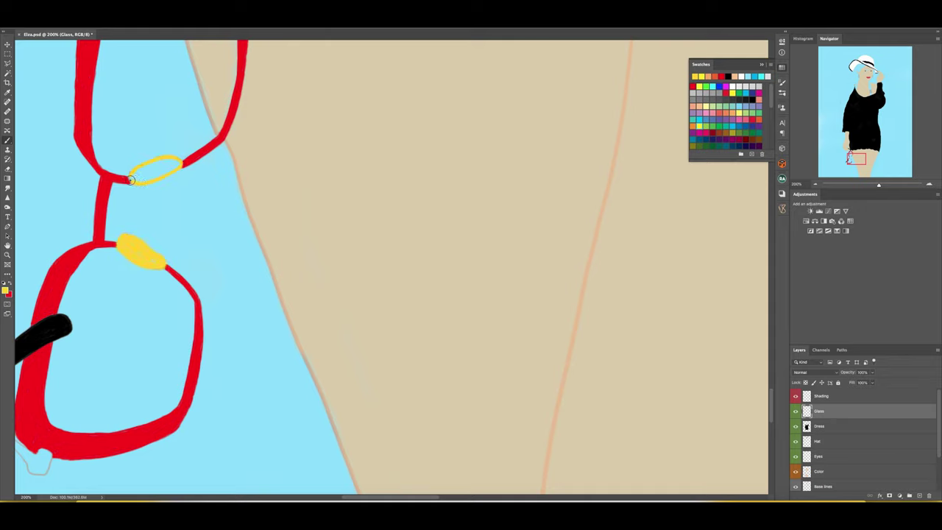
{"action": "key", "text": "ctrl+0"}
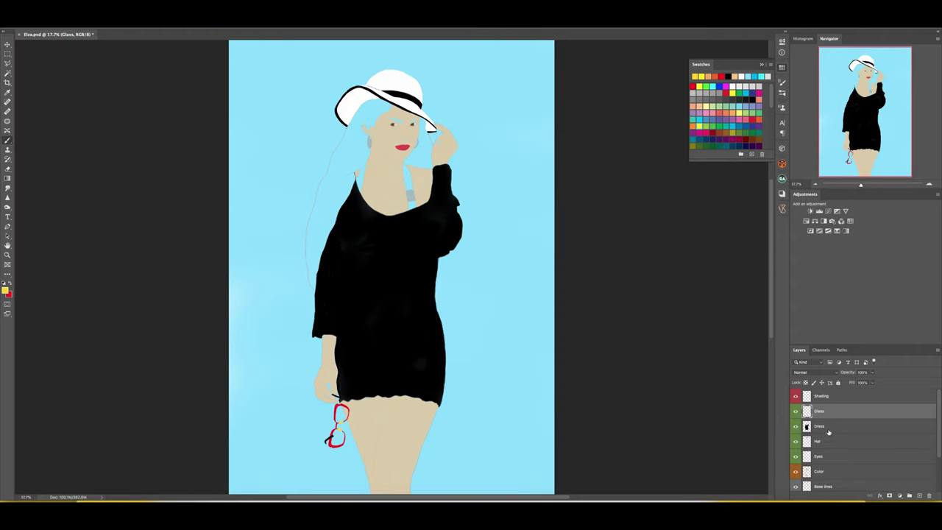
{"action": "left_click", "coordinate": [828, 431]}
Fill the blue gap and collar triangle at the neckline with white
{"action": "left_click", "coordinate": [390, 84], "text": "alt"}
{"action": "scroll", "coordinate": [401, 146], "scroll_direction": "up", "scroll_amount": 5}
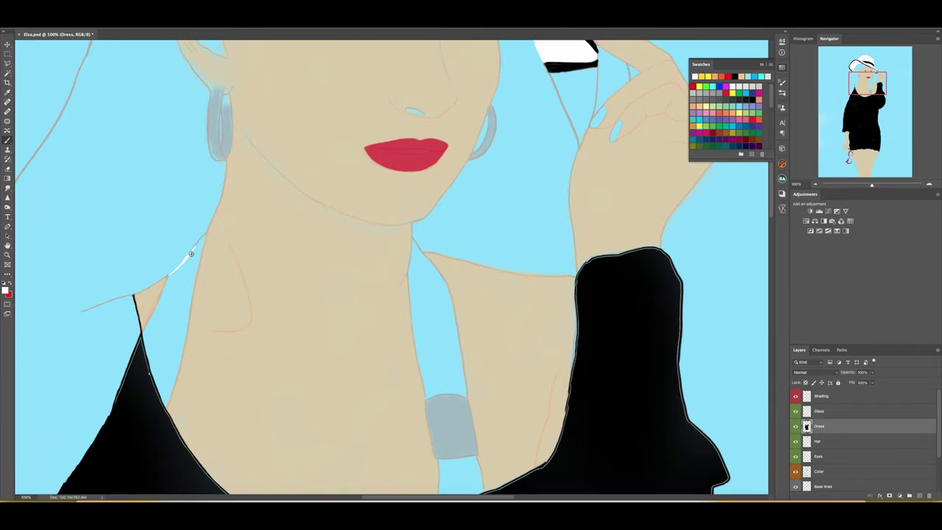
{"action": "left_click_drag", "start_coordinate": [167, 276], "coordinate": [252, 286]}
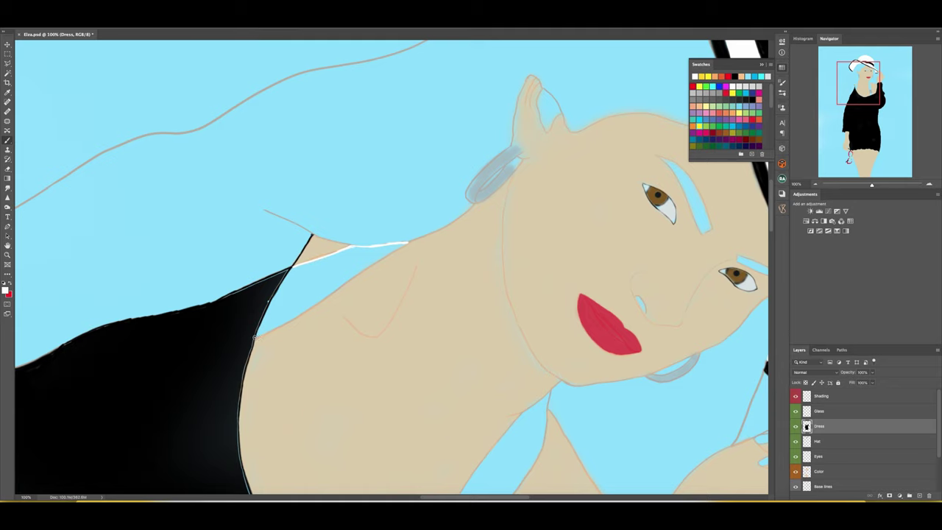
{"action": "left_click_drag", "start_coordinate": [329, 294], "coordinate": [263, 316]}
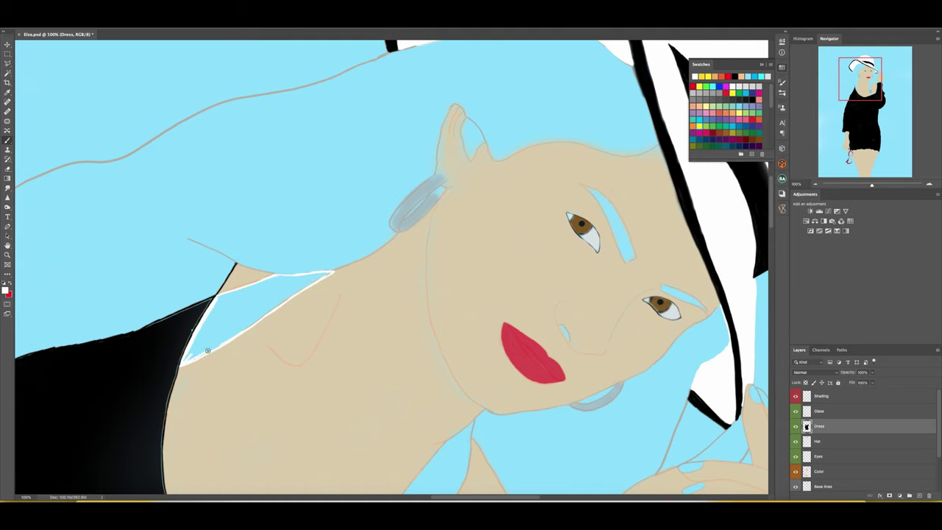
{"action": "mouse_move", "coordinate": [187, 354]}
{"action": "left_mouse_down"}
{"action": "mouse_move", "coordinate": [251, 298]}
{"action": "mouse_move", "coordinate": [203, 319]}
{"action": "left_mouse_up"}
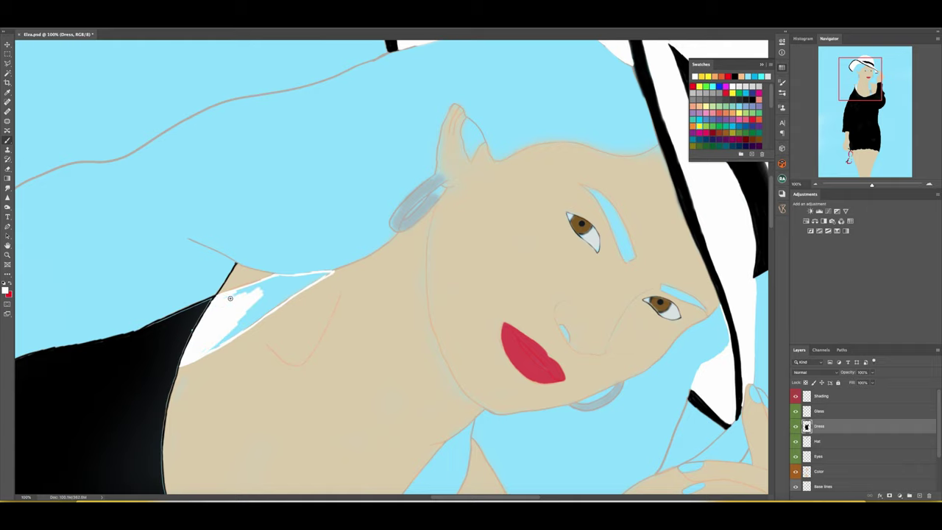
{"action": "scroll", "coordinate": [216, 318], "scroll_direction": "up", "scroll_amount": 1}
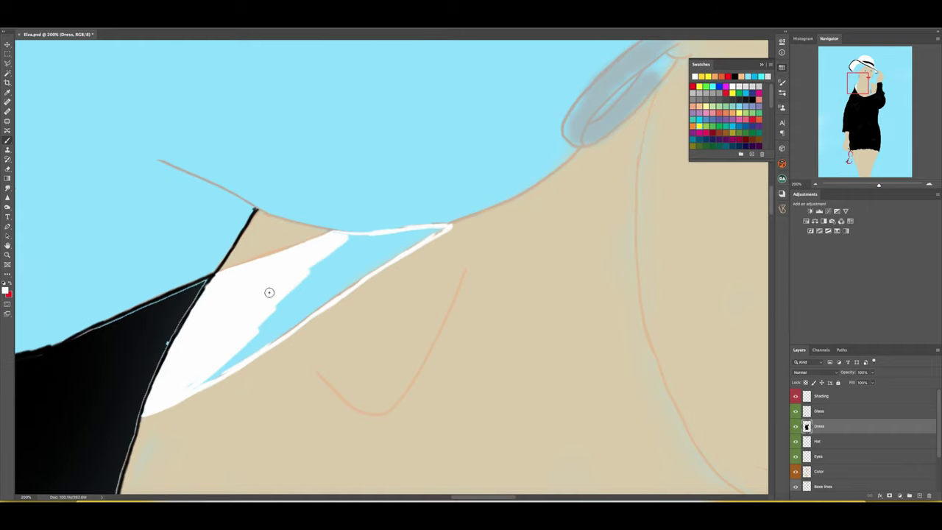
{"action": "mouse_move", "coordinate": [269, 292]}
{"action": "left_mouse_down"}
{"action": "mouse_move", "coordinate": [208, 378]}
{"action": "mouse_move", "coordinate": [320, 307]}
{"action": "mouse_move", "coordinate": [336, 238]}
{"action": "mouse_move", "coordinate": [375, 233]}
{"action": "left_mouse_up"}
{"action": "mouse_move", "coordinate": [453, 221]}
{"action": "left_mouse_down"}
{"action": "mouse_move", "coordinate": [405, 250]}
{"action": "mouse_move", "coordinate": [383, 247]}
{"action": "left_mouse_up"}
Edge the lower shoulder strap in white up to the grey band
{"action": "key", "text": "r"}
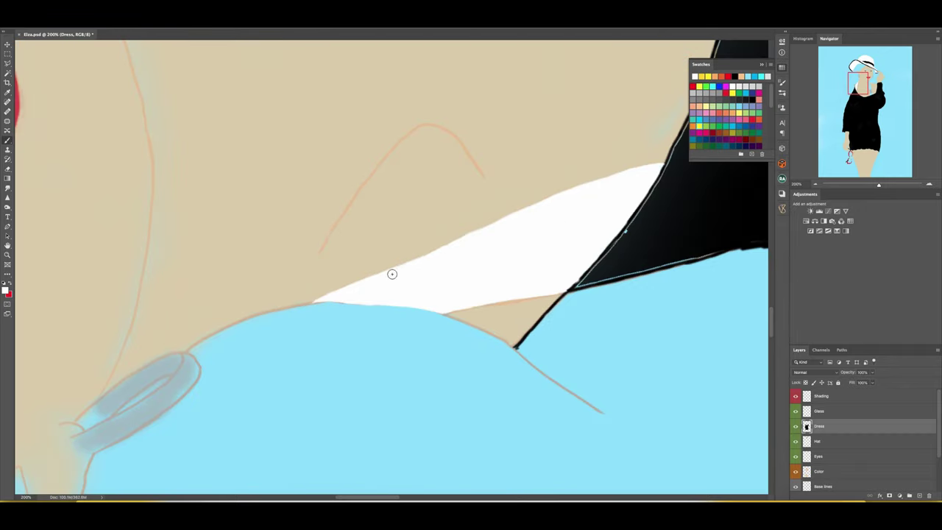
{"action": "left_click", "coordinate": [341, 295], "text": "ctrl"}
{"action": "key", "text": "e"}
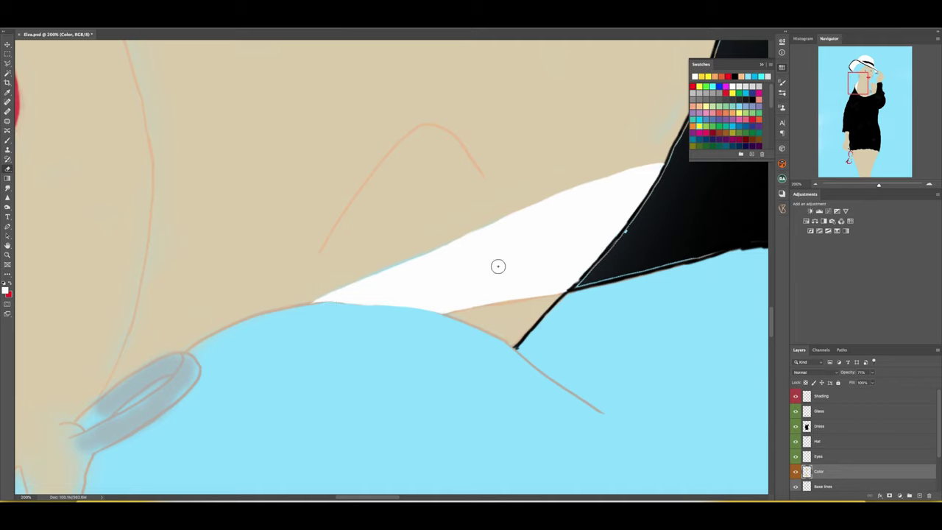
{"action": "key", "text": "b"}
{"action": "mouse_move", "coordinate": [498, 265]}
{"action": "left_mouse_down"}
{"action": "mouse_move", "coordinate": [401, 319]}
{"action": "mouse_move", "coordinate": [334, 256]}
{"action": "mouse_move", "coordinate": [295, 280]}
{"action": "left_mouse_up"}
{"action": "mouse_move", "coordinate": [200, 324]}
{"action": "left_mouse_down"}
{"action": "mouse_move", "coordinate": [294, 227]}
{"action": "mouse_move", "coordinate": [492, 162]}
{"action": "left_mouse_up"}
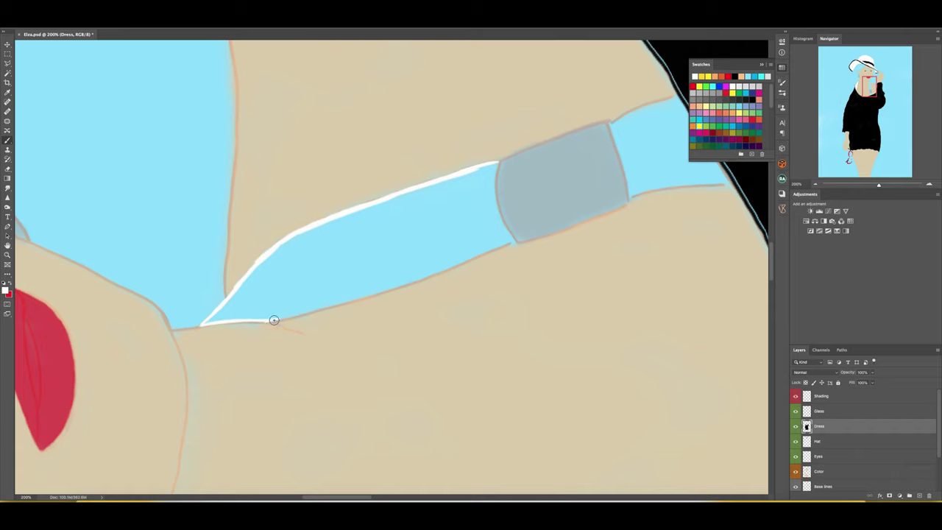
{"action": "left_click_drag", "start_coordinate": [357, 300], "coordinate": [515, 241]}
{"action": "mouse_move", "coordinate": [515, 241]}
{"action": "left_mouse_down"}
{"action": "mouse_move", "coordinate": [272, 213]}
{"action": "mouse_move", "coordinate": [126, 242]}
{"action": "mouse_move", "coordinate": [210, 269]}
{"action": "left_mouse_up"}
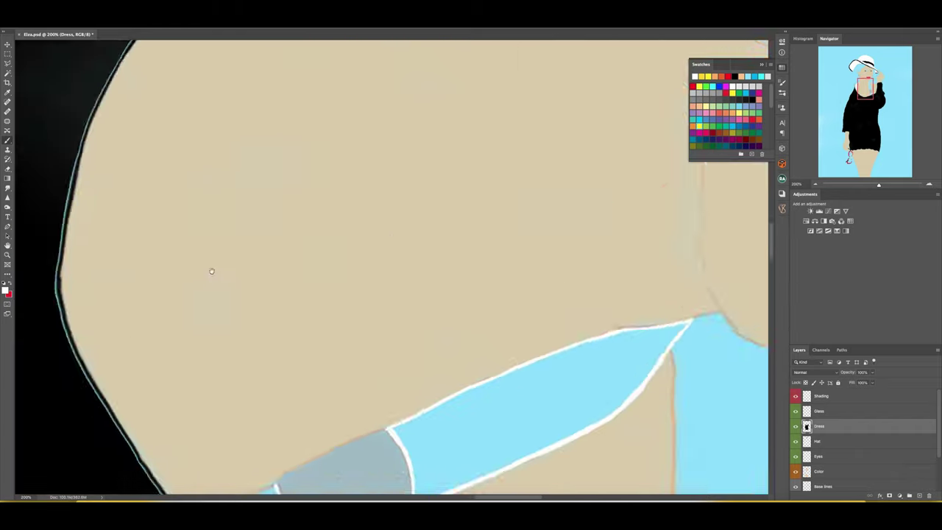
Line the strap's top edge and widen the white strip beside the grey band
{"action": "left_click_drag", "start_coordinate": [171, 200], "coordinate": [236, 191]}
{"action": "left_click_drag", "start_coordinate": [236, 281], "coordinate": [216, 331]}
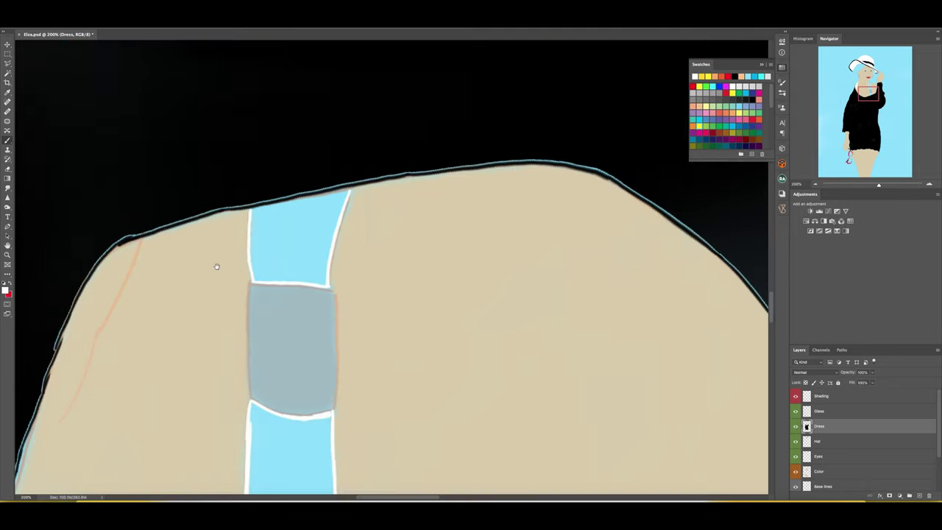
{"action": "mouse_move", "coordinate": [249, 210]}
{"action": "left_mouse_down"}
{"action": "mouse_move", "coordinate": [345, 192]}
{"action": "mouse_move", "coordinate": [253, 228]}
{"action": "mouse_move", "coordinate": [262, 218]}
{"action": "mouse_move", "coordinate": [247, 267]}
{"action": "mouse_move", "coordinate": [322, 245]}
{"action": "mouse_move", "coordinate": [309, 285]}
{"action": "left_mouse_up"}
{"action": "key", "text": "ctrl+z"}
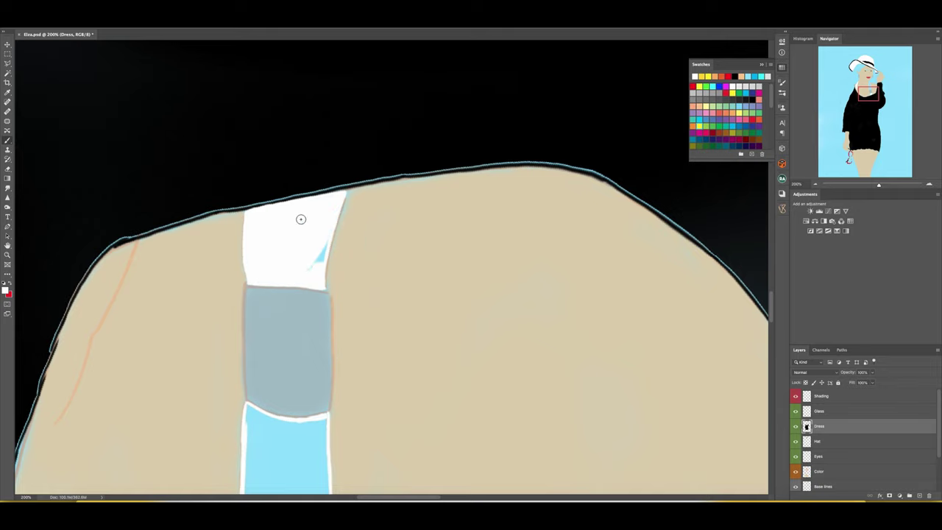
{"action": "mouse_move", "coordinate": [300, 219]}
{"action": "left_mouse_down"}
{"action": "mouse_move", "coordinate": [303, 309]}
{"action": "mouse_move", "coordinate": [436, 327]}
{"action": "mouse_move", "coordinate": [321, 270]}
{"action": "left_mouse_up"}
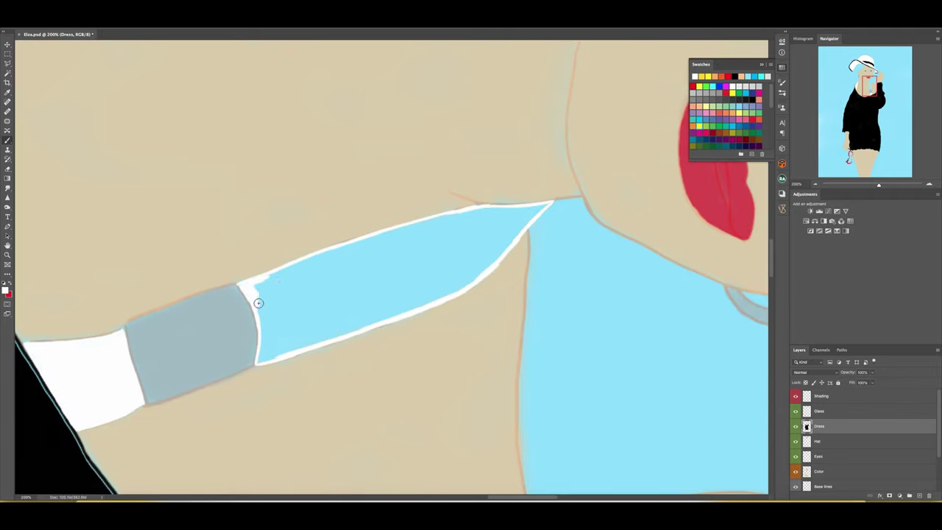
{"action": "mouse_move", "coordinate": [258, 303]}
{"action": "left_mouse_down"}
{"action": "mouse_move", "coordinate": [265, 277]}
{"action": "mouse_move", "coordinate": [262, 354]}
{"action": "mouse_move", "coordinate": [284, 330]}
{"action": "mouse_move", "coordinate": [262, 290]}
{"action": "mouse_move", "coordinate": [320, 294]}
{"action": "mouse_move", "coordinate": [363, 319]}
{"action": "mouse_move", "coordinate": [385, 269]}
{"action": "mouse_move", "coordinate": [410, 272]}
{"action": "mouse_move", "coordinate": [477, 213]}
{"action": "mouse_move", "coordinate": [559, 208]}
{"action": "mouse_move", "coordinate": [515, 224]}
{"action": "mouse_move", "coordinate": [478, 254]}
{"action": "mouse_move", "coordinate": [512, 230]}
{"action": "left_mouse_up"}
{"action": "key", "text": "["}
{"action": "key", "text": "["}
{"action": "key", "text": "["}
{"action": "left_click", "coordinate": [819, 471]}
Zoom in on the hand and colour the first fingernail solid red
{"action": "scroll", "coordinate": [298, 116], "scroll_direction": "right", "scroll_amount": 5}
{"action": "scroll", "coordinate": [298, 115], "scroll_direction": "up", "scroll_amount": 2}
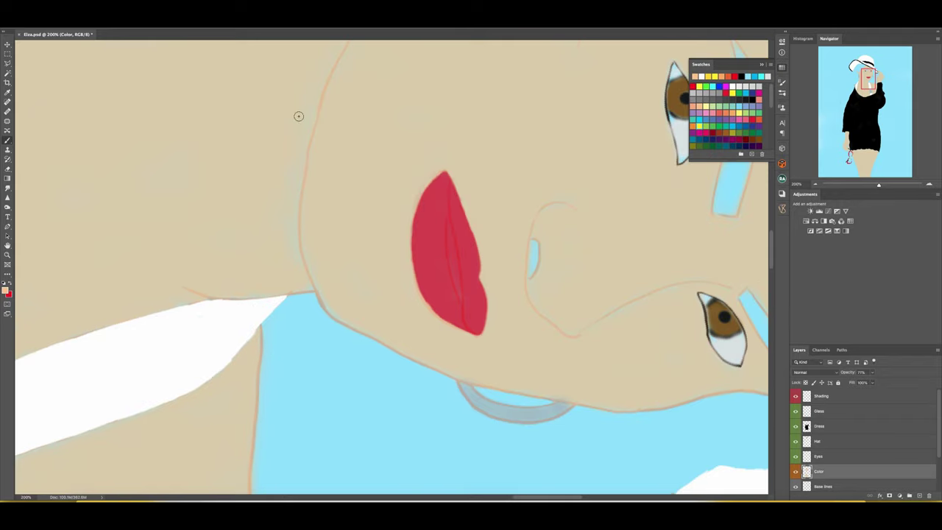
{"action": "key", "text": "ctrl+0"}
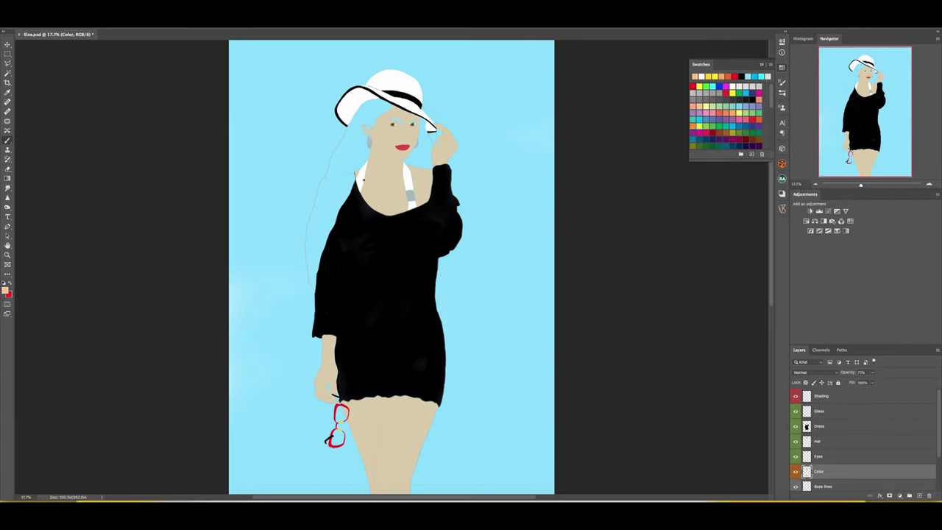
{"action": "scroll", "coordinate": [407, 255], "scroll_direction": "up", "scroll_amount": 1}
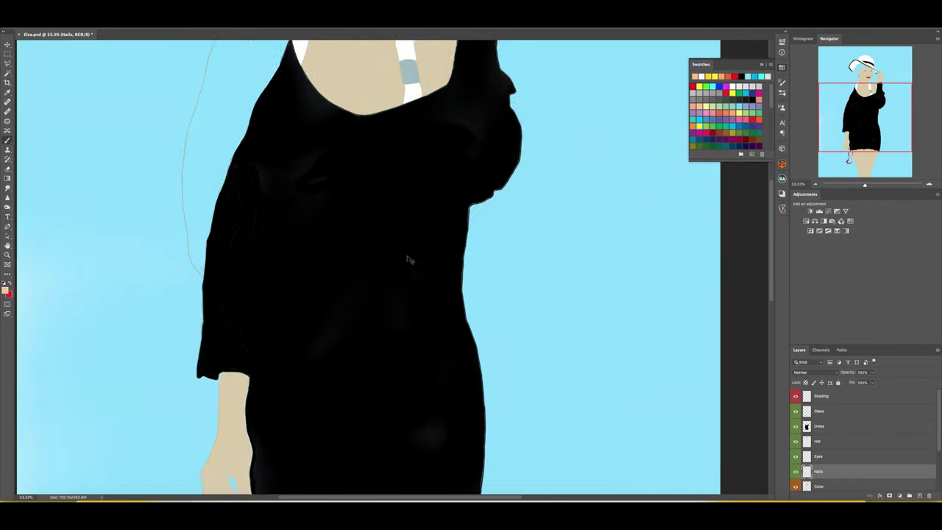
{"action": "scroll", "coordinate": [401, 258], "scroll_direction": "up", "scroll_amount": 2}
{"action": "scroll", "coordinate": [305, 231], "scroll_direction": "up", "scroll_amount": 1}
{"action": "scroll", "coordinate": [315, 230], "scroll_direction": "up", "scroll_amount": 1}
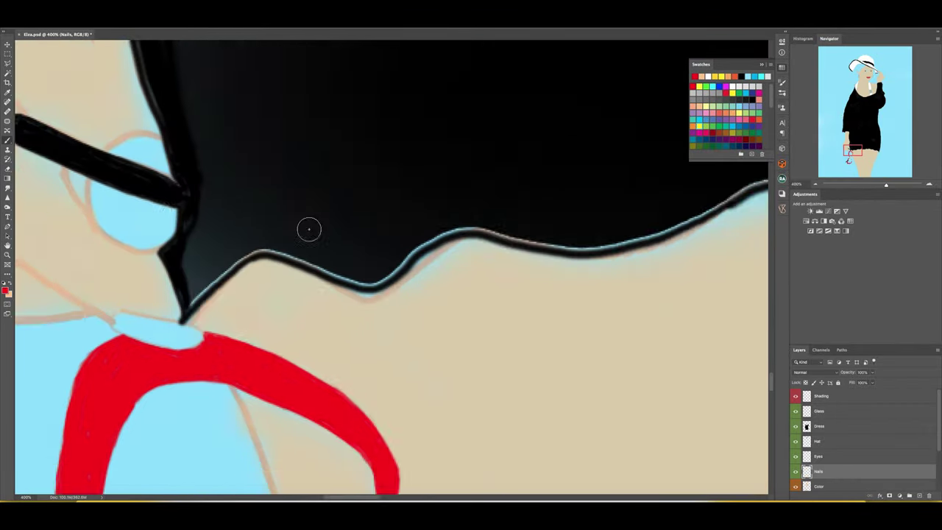
{"action": "scroll", "coordinate": [307, 225], "scroll_direction": "up", "scroll_amount": 1}
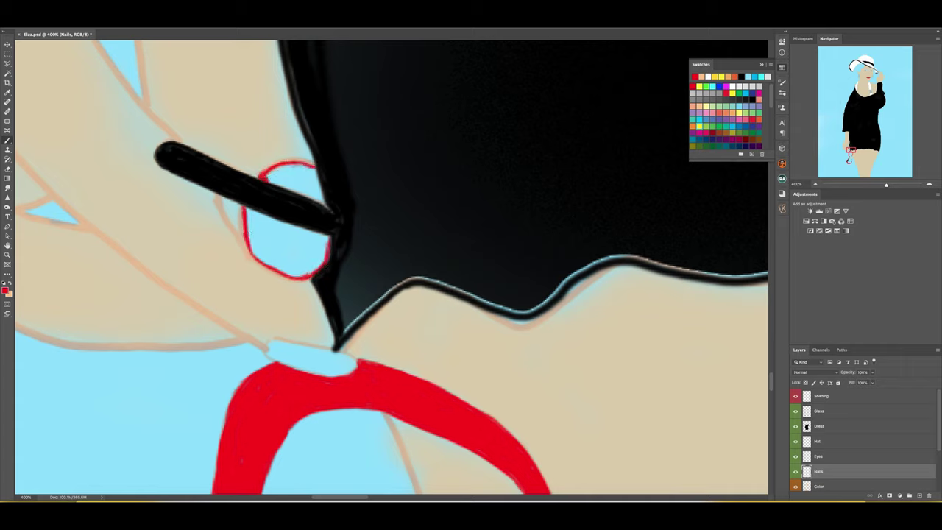
{"action": "left_click_drag", "start_coordinate": [308, 168], "coordinate": [286, 170]}
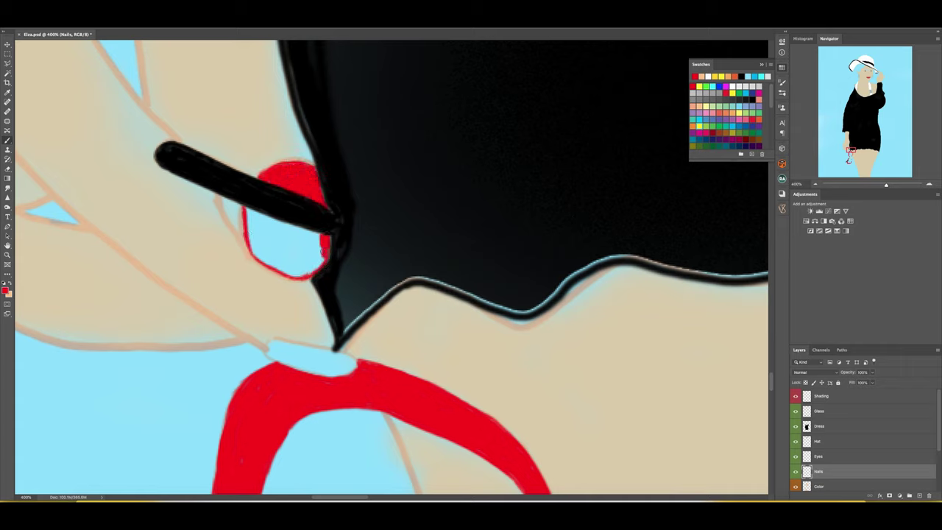
{"action": "mouse_move", "coordinate": [319, 239]}
{"action": "left_mouse_down"}
{"action": "mouse_move", "coordinate": [297, 270]}
{"action": "mouse_move", "coordinate": [298, 243]}
{"action": "mouse_move", "coordinate": [302, 261]}
{"action": "left_mouse_up"}
{"action": "mouse_move", "coordinate": [254, 184]}
{"action": "left_mouse_down"}
{"action": "mouse_move", "coordinate": [280, 227]}
{"action": "mouse_move", "coordinate": [320, 221]}
{"action": "left_mouse_up"}
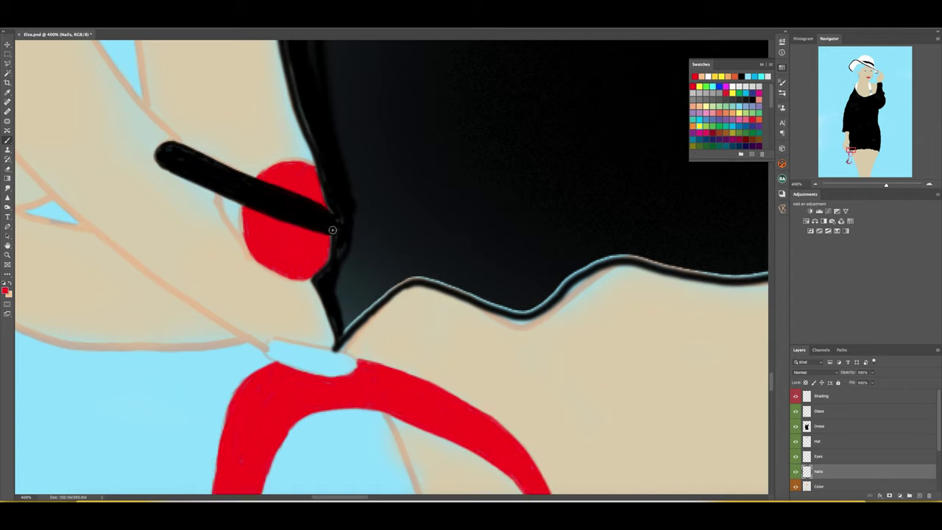
Outline the next nail's top edge in red
{"action": "scroll", "coordinate": [206, 260], "scroll_direction": "down", "scroll_amount": 3}
{"action": "scroll", "coordinate": [207, 260], "scroll_direction": "right", "scroll_amount": 2}
{"action": "mouse_move", "coordinate": [213, 256]}
{"action": "left_mouse_down"}
{"action": "mouse_move", "coordinate": [266, 269]}
{"action": "mouse_move", "coordinate": [286, 285]}
{"action": "mouse_move", "coordinate": [235, 283]}
{"action": "mouse_move", "coordinate": [253, 293]}
{"action": "left_mouse_up"}
{"action": "scroll", "coordinate": [245, 265], "scroll_direction": "up", "scroll_amount": 5}
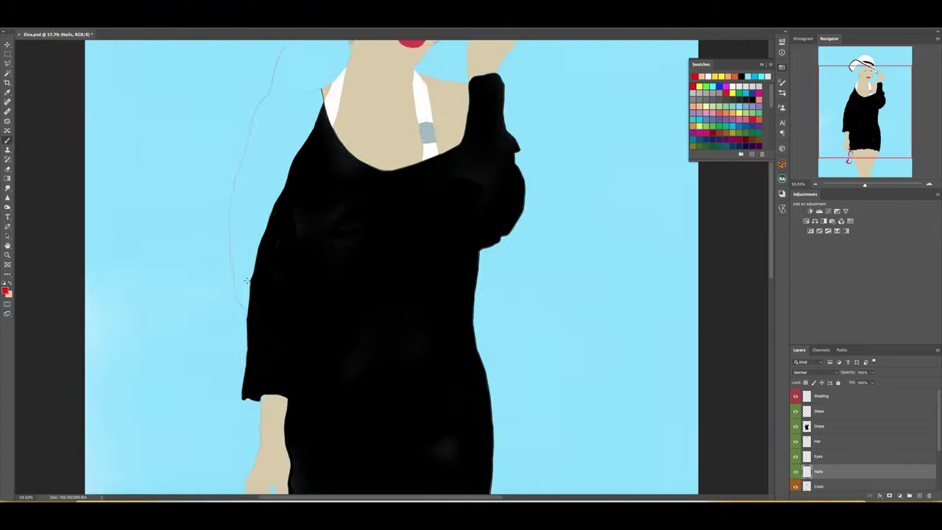
{"action": "scroll", "coordinate": [280, 298], "scroll_direction": "down", "scroll_amount": 6}
{"action": "mouse_move", "coordinate": [262, 261]}
{"action": "left_mouse_down"}
{"action": "mouse_move", "coordinate": [278, 265]}
{"action": "mouse_move", "coordinate": [222, 365]}
{"action": "left_mouse_up"}
Fill the upper and lower fingernails completely with red
{"action": "left_click_drag", "start_coordinate": [126, 260], "coordinate": [190, 185]}
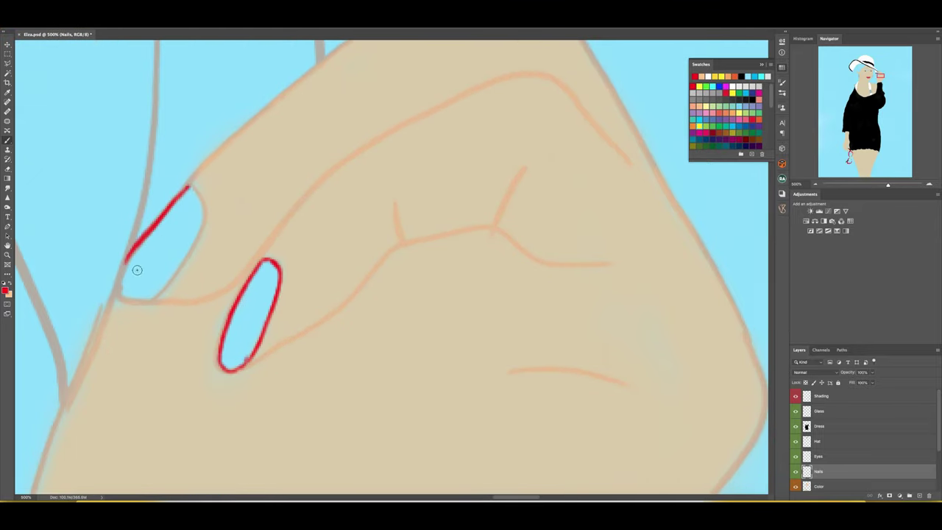
{"action": "mouse_move", "coordinate": [158, 296]}
{"action": "left_mouse_down"}
{"action": "mouse_move", "coordinate": [203, 220]}
{"action": "mouse_move", "coordinate": [130, 287]}
{"action": "mouse_move", "coordinate": [156, 291]}
{"action": "mouse_move", "coordinate": [190, 197]}
{"action": "mouse_move", "coordinate": [173, 231]}
{"action": "left_mouse_up"}
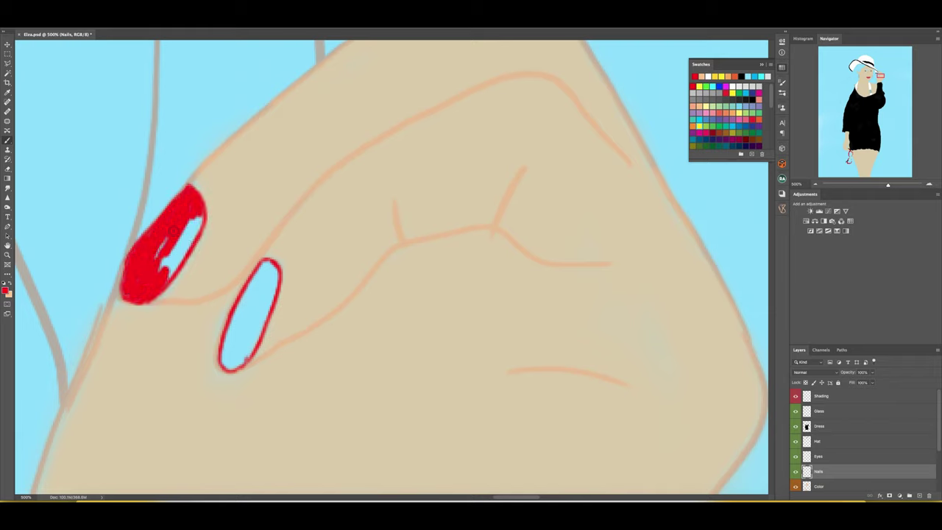
{"action": "left_click_drag", "start_coordinate": [171, 272], "coordinate": [200, 215]}
{"action": "left_click_drag", "start_coordinate": [265, 269], "coordinate": [222, 368]}
{"action": "left_click_drag", "start_coordinate": [255, 297], "coordinate": [230, 370]}
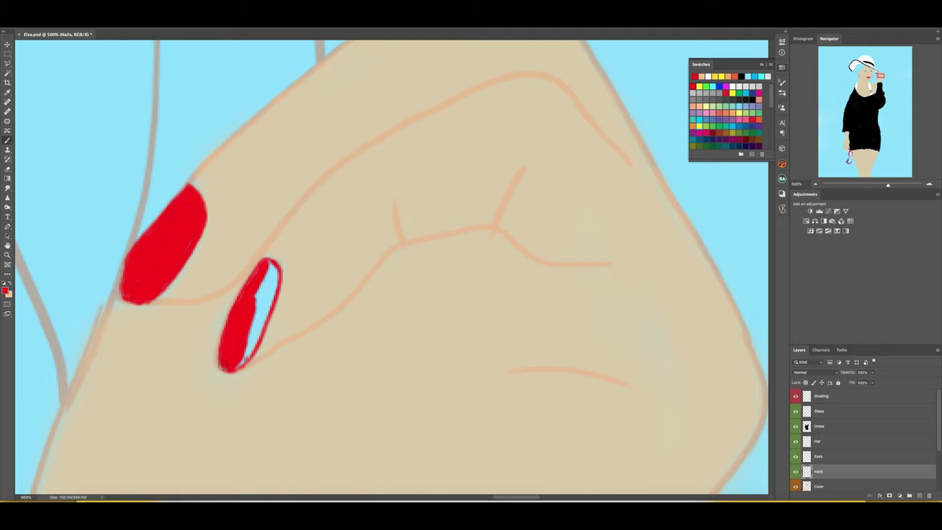
{"action": "mouse_move", "coordinate": [257, 301]}
{"action": "left_mouse_down"}
{"action": "mouse_move", "coordinate": [269, 274]}
{"action": "mouse_move", "coordinate": [236, 368]}
{"action": "left_mouse_up"}
Rotate to the last finger, fill its nail red, then zoom back out
{"action": "scroll", "coordinate": [235, 368], "scroll_direction": "down", "scroll_amount": 5}
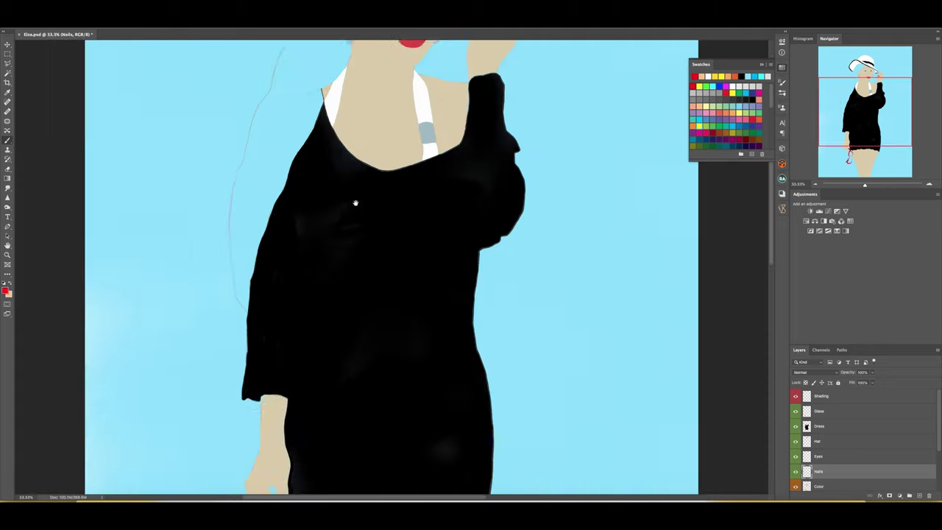
{"action": "scroll", "coordinate": [217, 259], "scroll_direction": "up", "scroll_amount": 4}
{"action": "left_click_drag", "start_coordinate": [217, 259], "coordinate": [389, 262]}
{"action": "left_click_drag", "start_coordinate": [163, 315], "coordinate": [206, 321]}
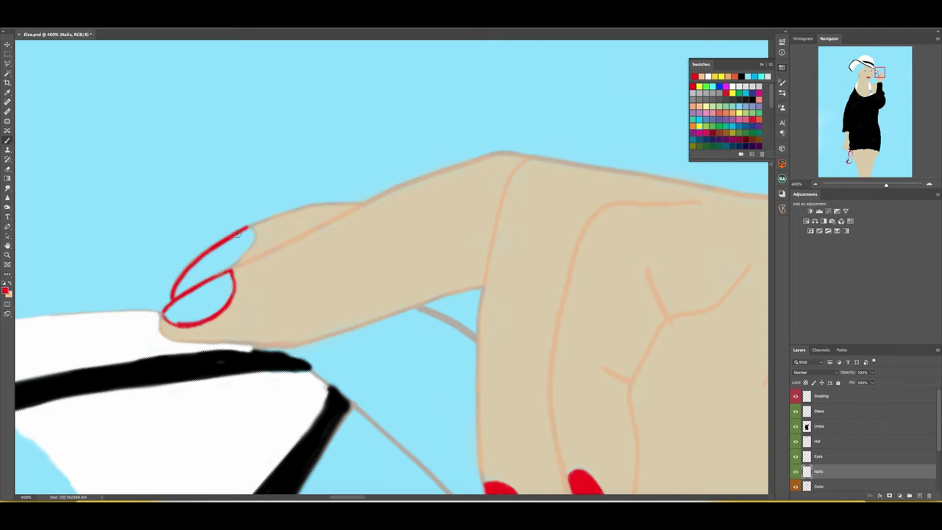
{"action": "left_click_drag", "start_coordinate": [218, 277], "coordinate": [183, 247]}
{"action": "mouse_move", "coordinate": [217, 200]}
{"action": "left_mouse_down"}
{"action": "mouse_move", "coordinate": [137, 270]}
{"action": "mouse_move", "coordinate": [169, 258]}
{"action": "mouse_move", "coordinate": [177, 273]}
{"action": "mouse_move", "coordinate": [174, 253]}
{"action": "left_mouse_up"}
{"action": "key", "text": "ctrl+0"}
{"action": "key", "text": "ctrl+plus"}
{"action": "key", "text": "ctrl+plus"}
{"action": "key", "text": "ctrl+plus"}
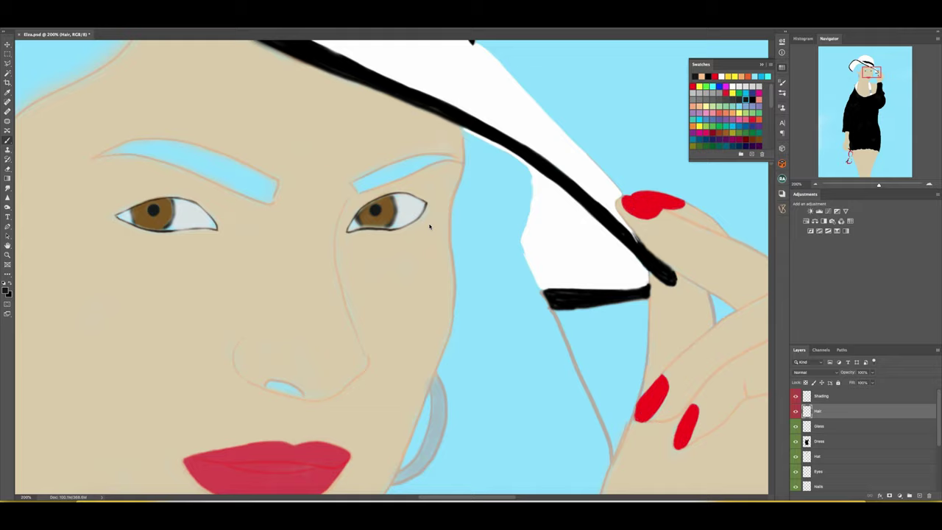
Choose a hair-strand brush preset and zoom in on the eyebrows
{"action": "right_click", "coordinate": [429, 227]}
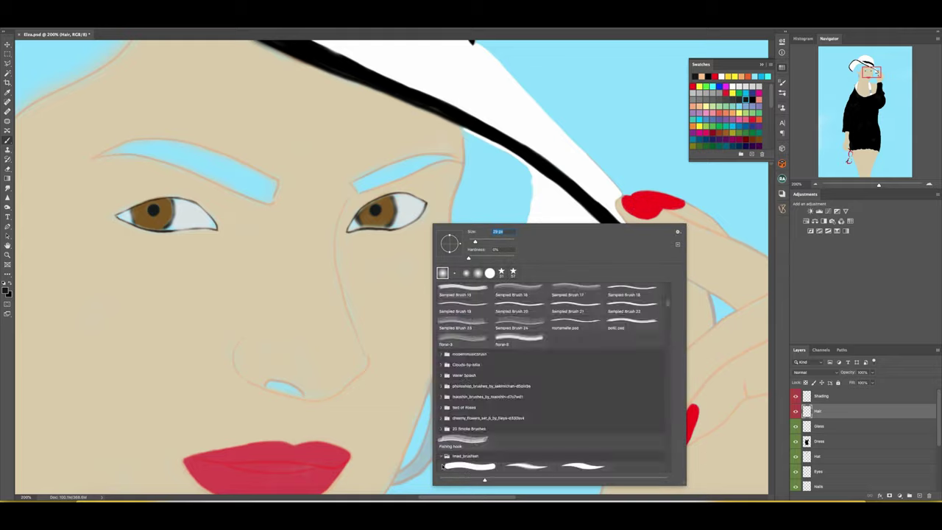
{"action": "scroll", "coordinate": [673, 376], "scroll_direction": "down", "scroll_amount": 3}
{"action": "scroll", "coordinate": [674, 376], "scroll_direction": "down", "scroll_amount": 3}
{"action": "scroll", "coordinate": [673, 376], "scroll_direction": "down", "scroll_amount": 3}
{"action": "scroll", "coordinate": [674, 376], "scroll_direction": "down", "scroll_amount": 3}
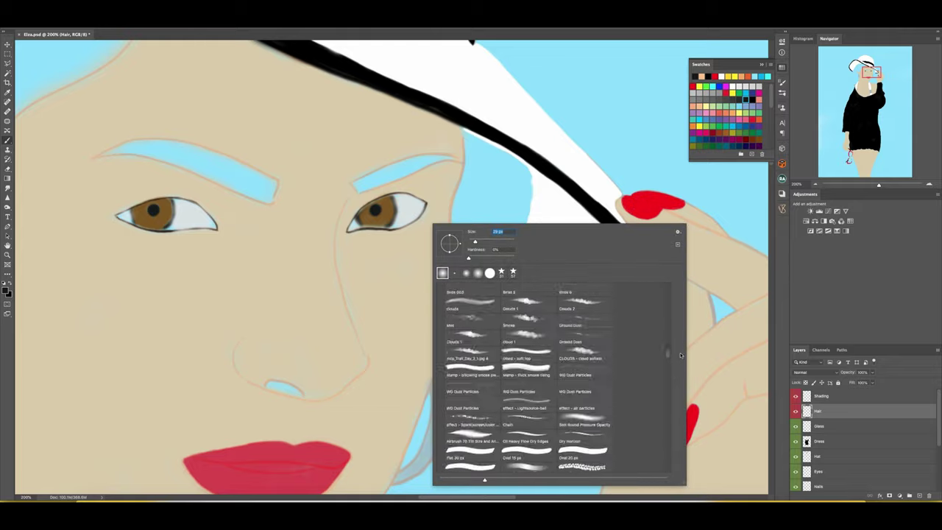
{"action": "left_click", "coordinate": [421, 315]}
{"action": "key", "text": "ctrl+plus"}
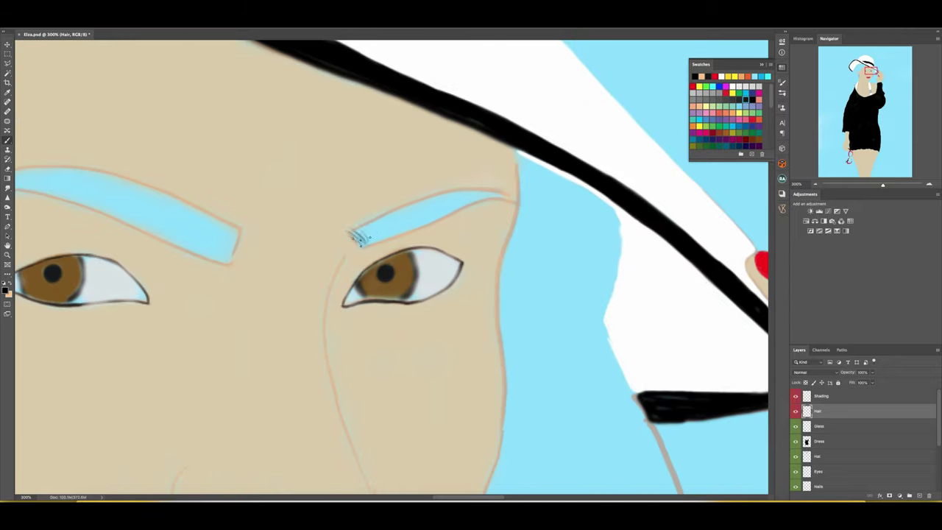
Paint fine hair strokes along the right eyebrow to its outer end
{"action": "mouse_move", "coordinate": [363, 247]}
{"action": "left_mouse_down"}
{"action": "mouse_move", "coordinate": [392, 219]}
{"action": "mouse_move", "coordinate": [443, 198]}
{"action": "left_mouse_up"}
{"action": "left_click_drag", "start_coordinate": [412, 227], "coordinate": [506, 191]}
{"action": "left_click_drag", "start_coordinate": [378, 234], "coordinate": [487, 190]}
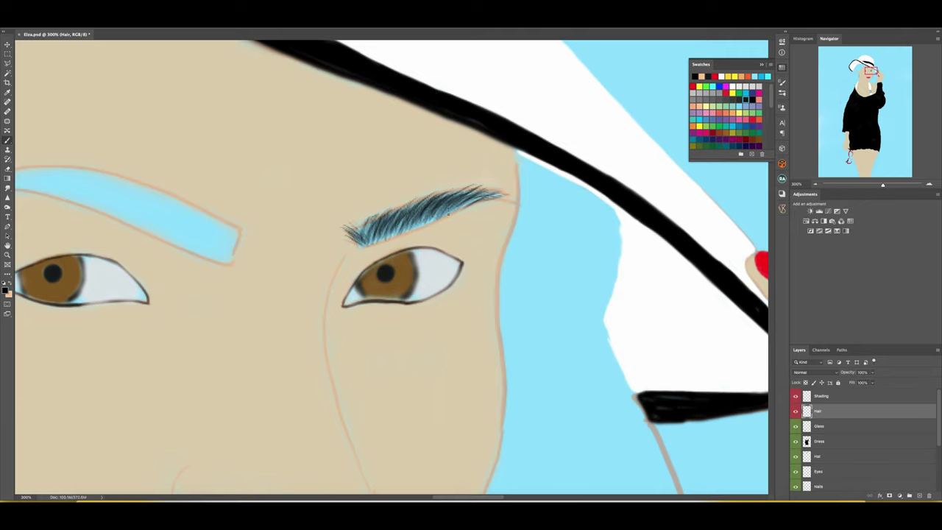
{"action": "left_click_drag", "start_coordinate": [379, 244], "coordinate": [415, 215]}
Paint hair strokes across the left eyebrow from its thickened inner end
{"action": "left_click_drag", "start_coordinate": [435, 217], "coordinate": [486, 191]}
{"action": "left_click_drag", "start_coordinate": [368, 250], "coordinate": [427, 269]}
{"action": "mouse_move", "coordinate": [287, 280]}
{"action": "left_mouse_down"}
{"action": "mouse_move", "coordinate": [311, 243]}
{"action": "mouse_move", "coordinate": [252, 234]}
{"action": "mouse_move", "coordinate": [239, 221]}
{"action": "left_mouse_up"}
{"action": "mouse_move", "coordinate": [262, 268]}
{"action": "left_mouse_down"}
{"action": "mouse_move", "coordinate": [215, 209]}
{"action": "mouse_move", "coordinate": [309, 233]}
{"action": "left_mouse_up"}
{"action": "left_click_drag", "start_coordinate": [292, 280], "coordinate": [319, 253]}
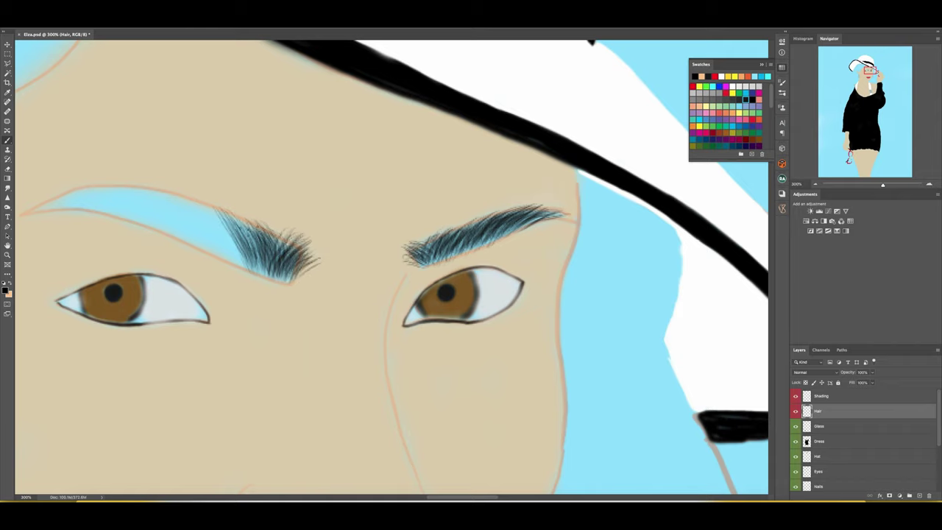
{"action": "left_click_drag", "start_coordinate": [441, 294], "coordinate": [515, 147]}
{"action": "mouse_move", "coordinate": [346, 241]}
{"action": "left_mouse_down"}
{"action": "mouse_move", "coordinate": [315, 198]}
{"action": "mouse_move", "coordinate": [302, 197]}
{"action": "left_mouse_up"}
{"action": "left_click_drag", "start_coordinate": [346, 270], "coordinate": [290, 187]}
{"action": "left_click_drag", "start_coordinate": [359, 213], "coordinate": [320, 183]}
{"action": "mouse_move", "coordinate": [442, 221]}
{"action": "left_mouse_down"}
{"action": "mouse_move", "coordinate": [482, 293]}
{"action": "mouse_move", "coordinate": [474, 345]}
{"action": "left_mouse_up"}
Extend and darken the left eyebrow's hair texture down to its tip
{"action": "mouse_move", "coordinate": [470, 295]}
{"action": "left_mouse_down"}
{"action": "mouse_move", "coordinate": [495, 368]}
{"action": "mouse_move", "coordinate": [519, 412]}
{"action": "mouse_move", "coordinate": [530, 408]}
{"action": "left_mouse_up"}
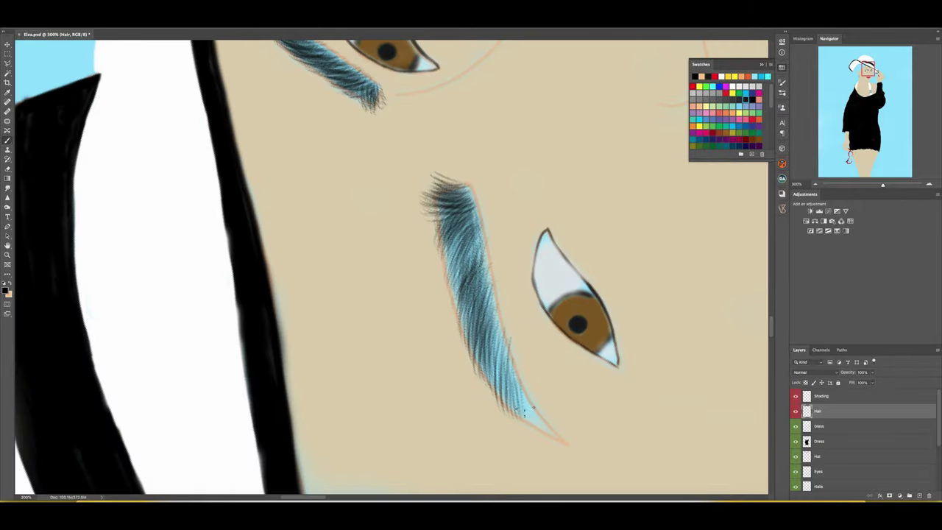
{"action": "left_click_drag", "start_coordinate": [486, 309], "coordinate": [548, 441]}
{"action": "mouse_move", "coordinate": [441, 220]}
{"action": "left_mouse_down"}
{"action": "mouse_move", "coordinate": [467, 308]}
{"action": "mouse_move", "coordinate": [530, 423]}
{"action": "mouse_move", "coordinate": [471, 338]}
{"action": "left_mouse_up"}
{"action": "mouse_move", "coordinate": [493, 301]}
{"action": "left_mouse_down"}
{"action": "mouse_move", "coordinate": [503, 375]}
{"action": "mouse_move", "coordinate": [534, 430]}
{"action": "left_mouse_up"}
{"action": "left_click_drag", "start_coordinate": [467, 338], "coordinate": [544, 441]}
{"action": "mouse_move", "coordinate": [423, 184]}
{"action": "left_mouse_down"}
{"action": "mouse_move", "coordinate": [471, 353]}
{"action": "mouse_move", "coordinate": [452, 198]}
{"action": "left_mouse_up"}
Level the canvas rotation and frame the face and hat at actual size
{"action": "key", "text": "r"}
{"action": "left_click_drag", "start_coordinate": [452, 197], "coordinate": [473, 231]}
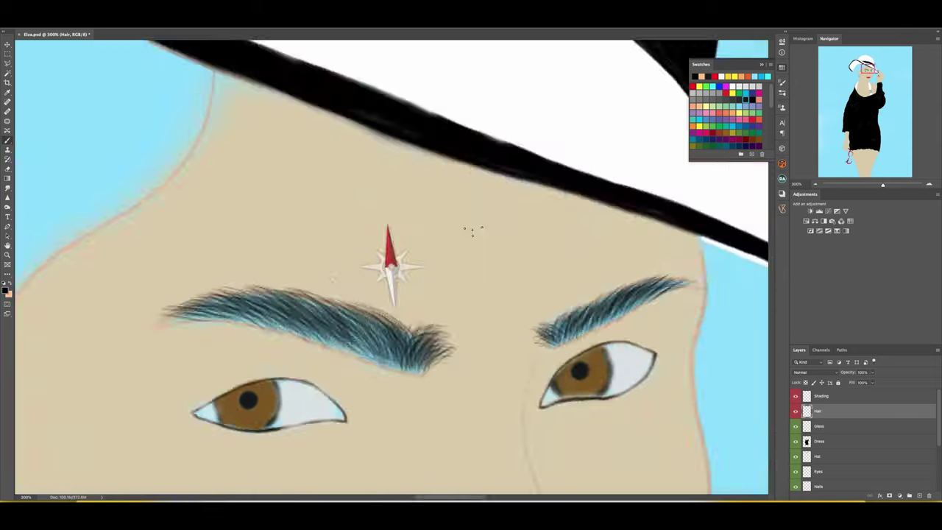
{"action": "key", "text": "ctrl+0"}
{"action": "key", "text": "ctrl+1"}
{"action": "left_click_drag", "start_coordinate": [372, 369], "coordinate": [381, 318]}
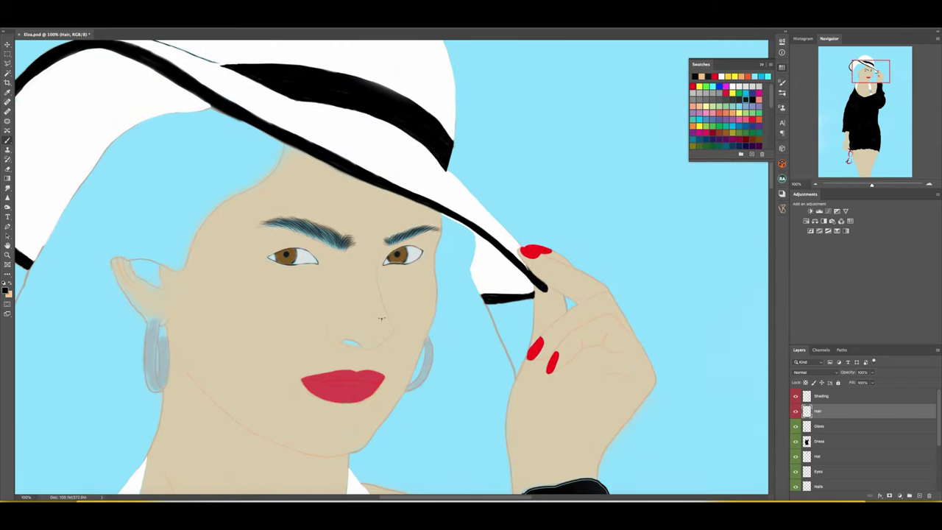
Pick a fine eyelash brush preset and switch to the Eyes layer
{"action": "right_click", "coordinate": [416, 239]}
{"action": "right_click", "coordinate": [508, 240]}
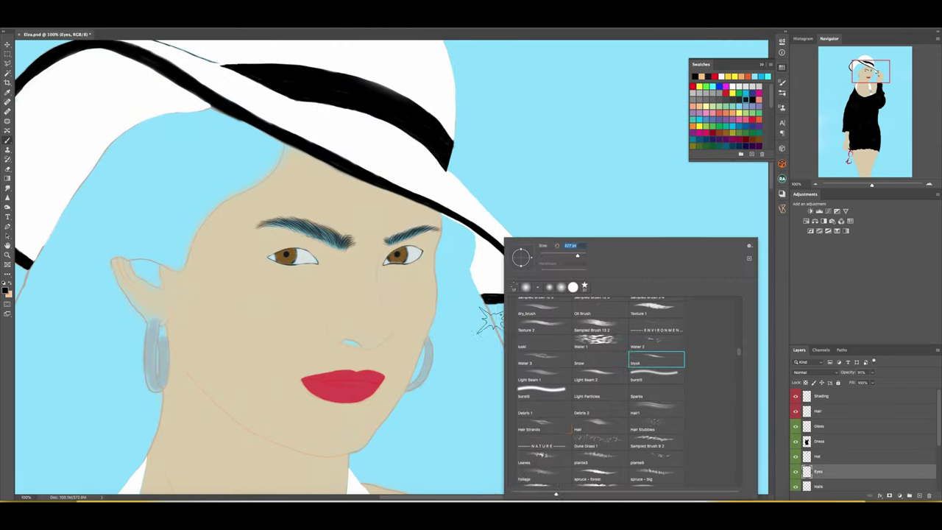
{"action": "key", "text": "Escape"}
{"action": "left_click", "coordinate": [383, 249], "text": "ctrl"}
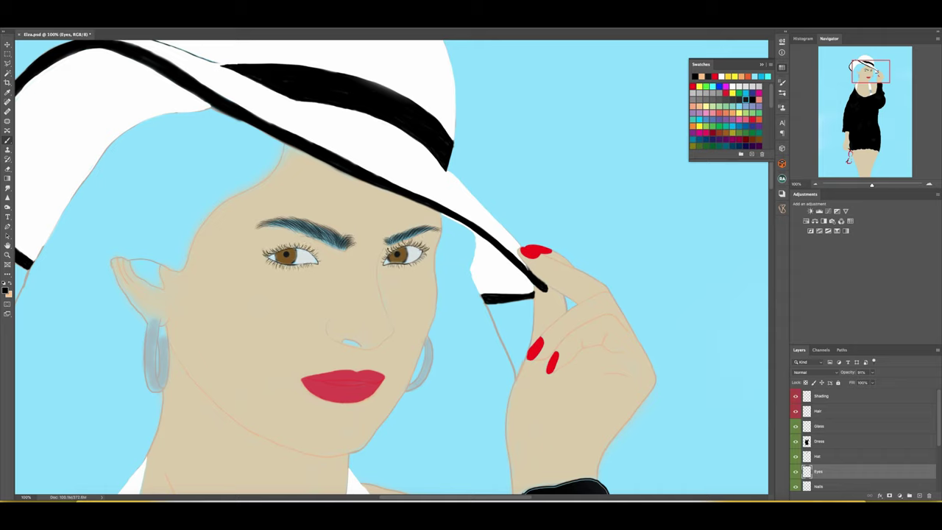
On the Hair layer, paint brown hair down the left side and up under the hat brim
{"action": "key", "text": "ctrl+0"}
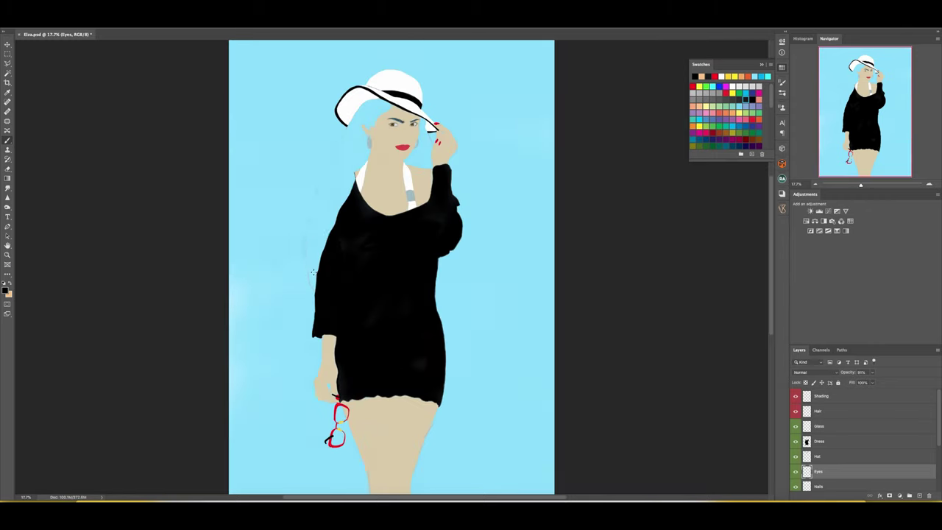
{"action": "key", "text": "ctrl+plus"}
{"action": "key", "text": "ctrl+0"}
{"action": "key", "text": "ctrl+plus"}
{"action": "left_click", "coordinate": [846, 410]}
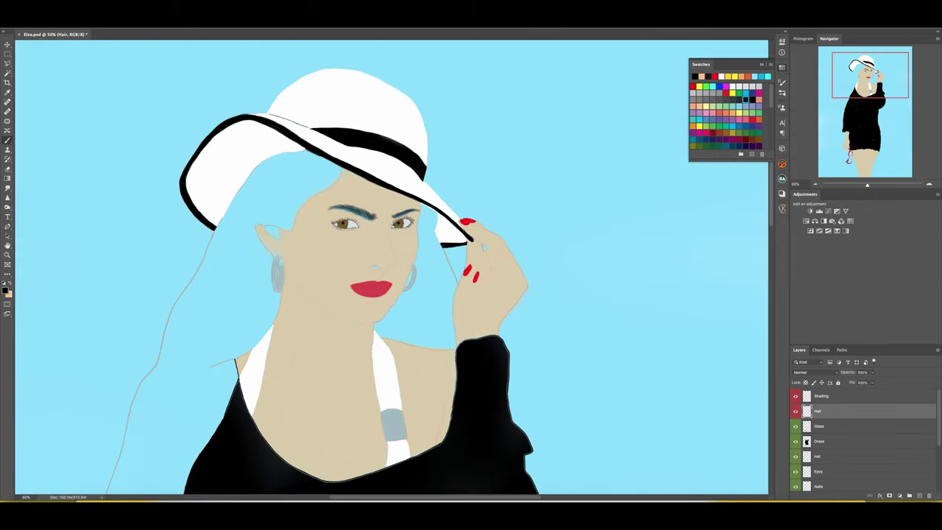
{"action": "key", "text": "ctrl+minus"}
{"action": "right_click", "coordinate": [301, 187]}
{"action": "mouse_move", "coordinate": [293, 151]}
{"action": "left_mouse_down"}
{"action": "mouse_move", "coordinate": [210, 368]}
{"action": "mouse_move", "coordinate": [294, 202]}
{"action": "mouse_move", "coordinate": [209, 434]}
{"action": "left_mouse_up"}
{"action": "mouse_move", "coordinate": [236, 353]}
{"action": "left_mouse_down"}
{"action": "mouse_move", "coordinate": [310, 122]}
{"action": "mouse_move", "coordinate": [353, 73]}
{"action": "left_mouse_up"}
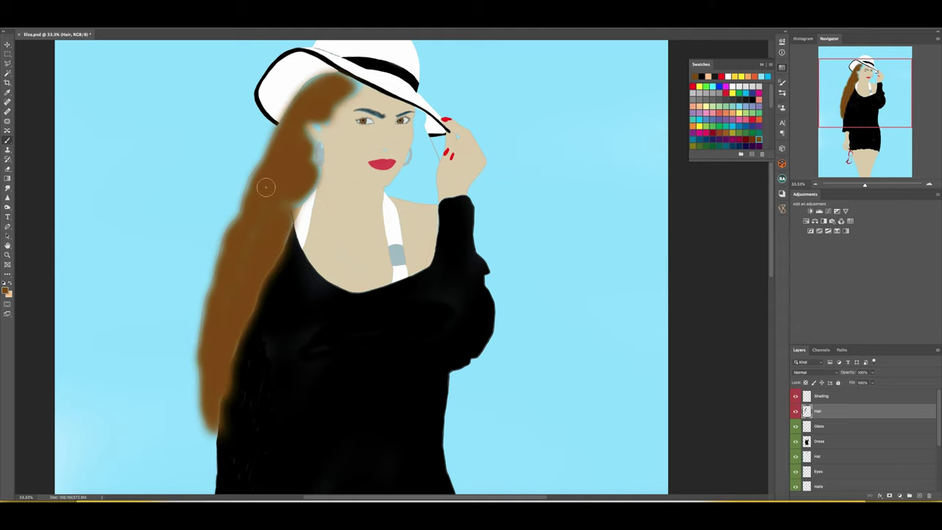
Fill in brown hair under the hat brim, right of the face and beside the eye
{"action": "key", "text": "ctrl+plus"}
{"action": "mouse_move", "coordinate": [324, 184]}
{"action": "left_mouse_down"}
{"action": "mouse_move", "coordinate": [313, 287]}
{"action": "mouse_move", "coordinate": [280, 335]}
{"action": "mouse_move", "coordinate": [309, 302]}
{"action": "left_mouse_up"}
{"action": "right_click", "coordinate": [303, 239]}
{"action": "key", "text": "Escape"}
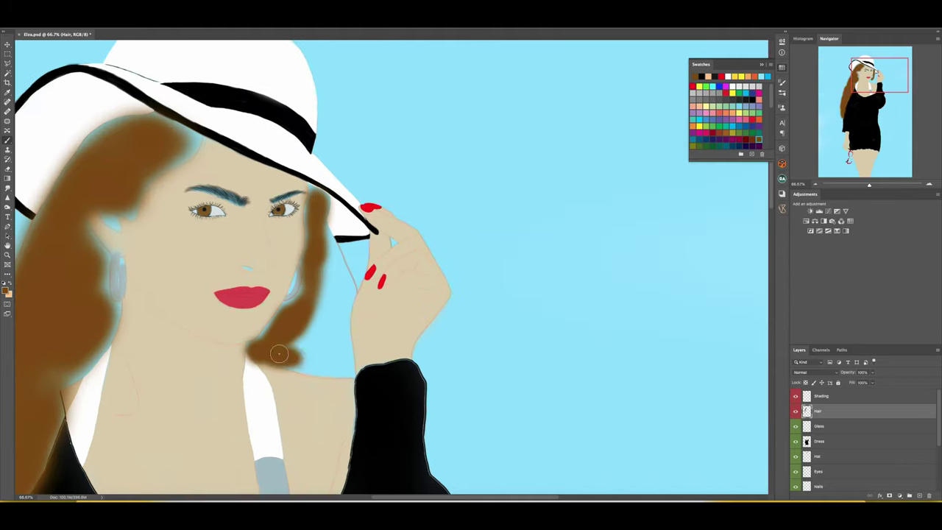
{"action": "left_click_drag", "start_coordinate": [316, 236], "coordinate": [346, 367]}
{"action": "right_click", "coordinate": [326, 238]}
{"action": "key", "text": "Escape"}
{"action": "left_click_drag", "start_coordinate": [323, 209], "coordinate": [304, 256]}
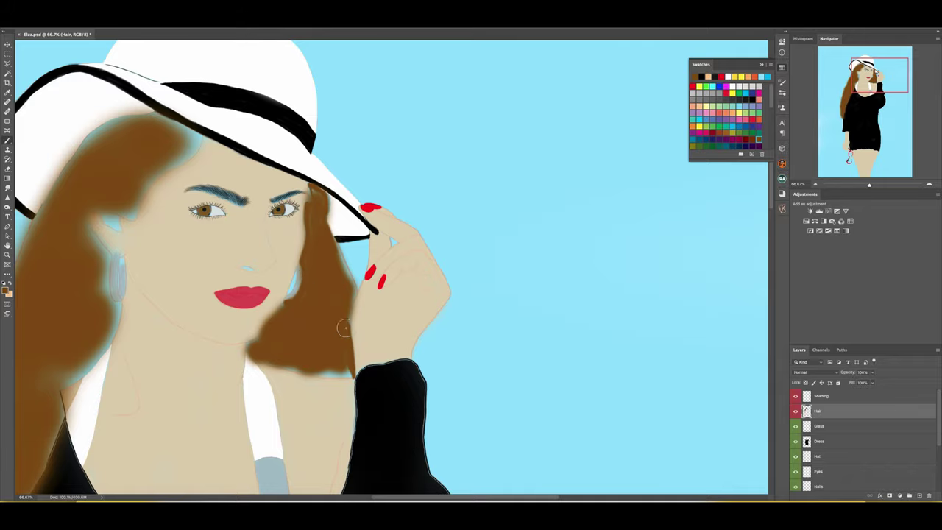
{"action": "left_click_drag", "start_coordinate": [330, 242], "coordinate": [310, 183]}
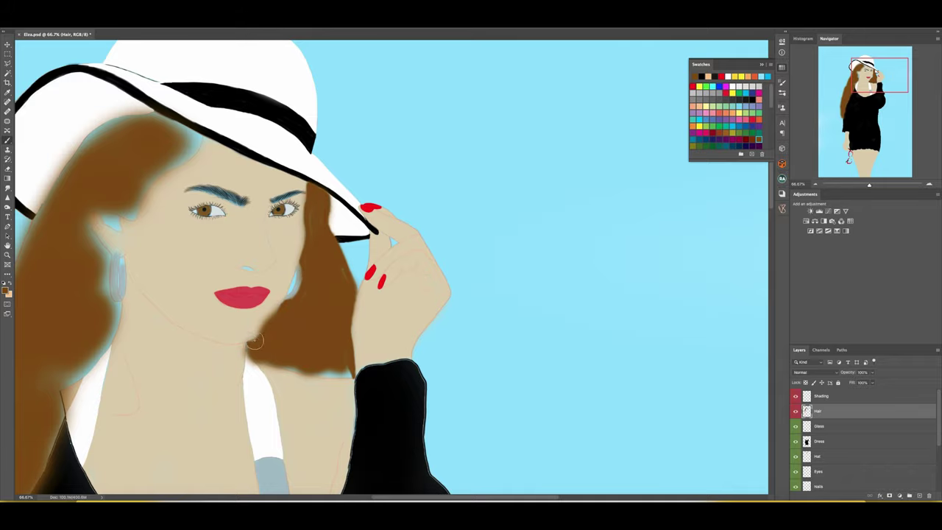
With a smaller brush, paint thin brown strokes along the hair edge toward the dress and earring
{"action": "left_click_drag", "start_coordinate": [255, 340], "coordinate": [250, 301]}
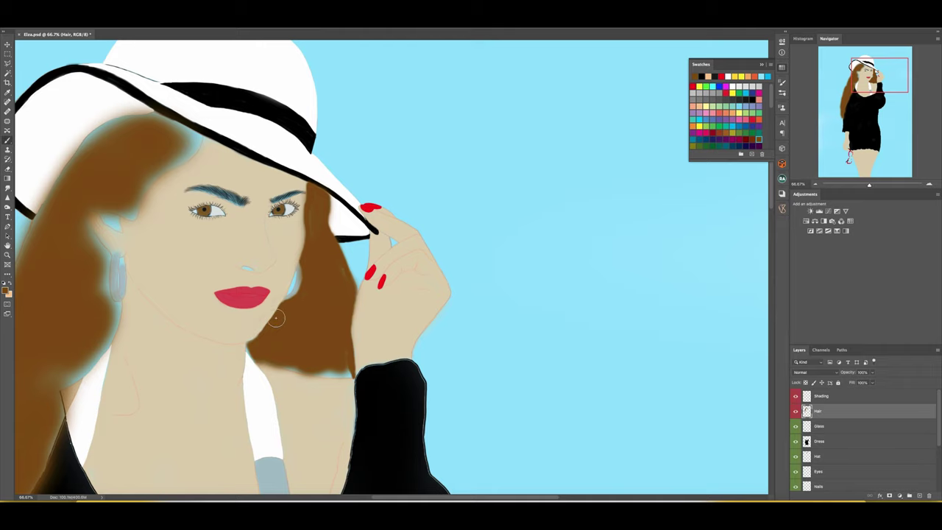
{"action": "scroll", "coordinate": [319, 294], "scroll_direction": "up", "scroll_amount": 2}
{"action": "mouse_move", "coordinate": [168, 305]}
{"action": "left_mouse_down"}
{"action": "mouse_move", "coordinate": [397, 151]}
{"action": "mouse_move", "coordinate": [110, 302]}
{"action": "left_mouse_up"}
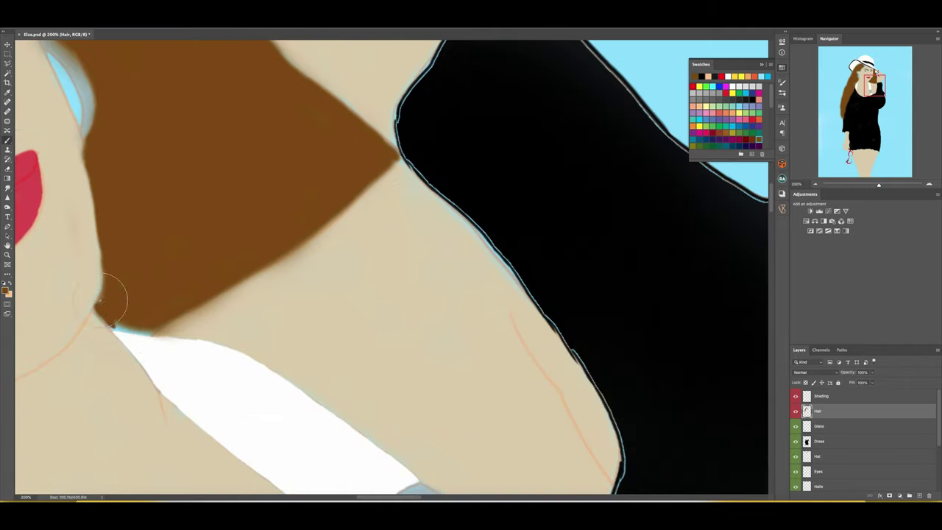
{"action": "scroll", "coordinate": [206, 263], "scroll_direction": "up", "scroll_amount": 3}
{"action": "scroll", "coordinate": [202, 294], "scroll_direction": "up", "scroll_amount": 3}
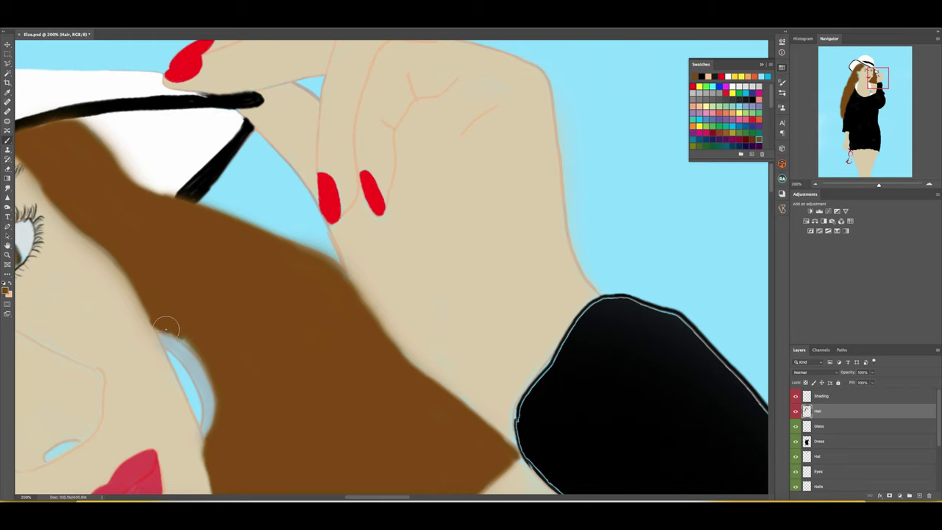
{"action": "left_click_drag", "start_coordinate": [165, 328], "coordinate": [197, 419]}
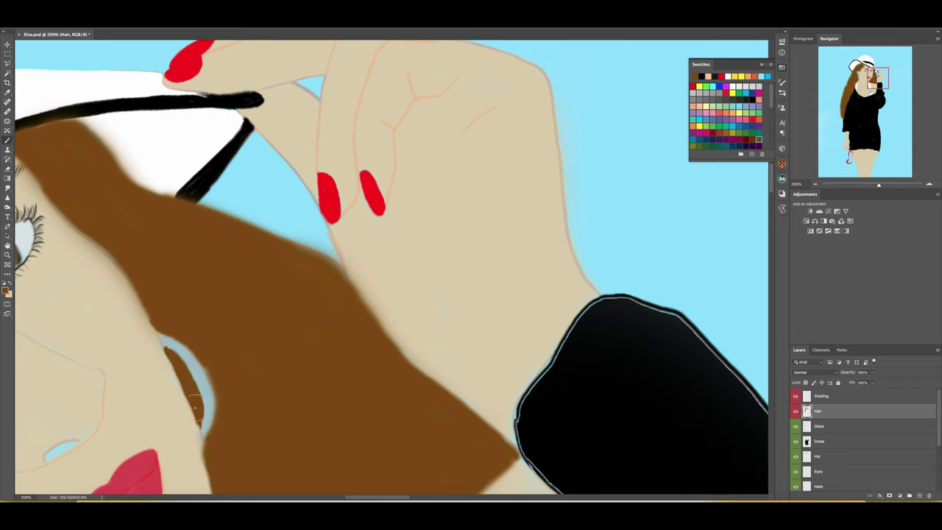
{"action": "scroll", "coordinate": [220, 294], "scroll_direction": "up", "scroll_amount": 5}
{"action": "mouse_move", "coordinate": [136, 384]}
{"action": "left_mouse_down"}
{"action": "mouse_move", "coordinate": [221, 315]}
{"action": "mouse_move", "coordinate": [154, 356]}
{"action": "left_mouse_up"}
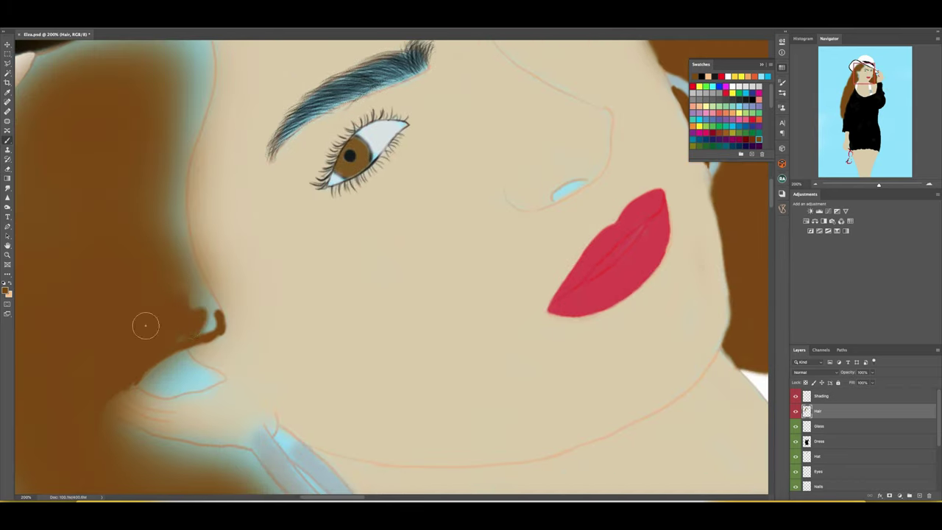
{"action": "scroll", "coordinate": [145, 324], "scroll_direction": "up", "scroll_amount": 5}
{"action": "mouse_move", "coordinate": [96, 291]}
{"action": "left_mouse_down"}
{"action": "mouse_move", "coordinate": [342, 99]}
{"action": "mouse_move", "coordinate": [96, 280]}
{"action": "mouse_move", "coordinate": [324, 103]}
{"action": "left_mouse_up"}
{"action": "scroll", "coordinate": [290, 237], "scroll_direction": "up", "scroll_amount": 5}
{"action": "scroll", "coordinate": [290, 237], "scroll_direction": "down", "scroll_amount": 3}
Paint brown along the top and lower hair edges, then set the view back upright
{"action": "mouse_move", "coordinate": [221, 132]}
{"action": "left_mouse_down"}
{"action": "mouse_move", "coordinate": [169, 216]}
{"action": "mouse_move", "coordinate": [242, 120]}
{"action": "mouse_move", "coordinate": [258, 159]}
{"action": "left_mouse_up"}
{"action": "scroll", "coordinate": [258, 160], "scroll_direction": "up", "scroll_amount": 3}
{"action": "mouse_move", "coordinate": [325, 177]}
{"action": "left_mouse_down"}
{"action": "mouse_move", "coordinate": [248, 183]}
{"action": "mouse_move", "coordinate": [297, 170]}
{"action": "left_mouse_up"}
{"action": "scroll", "coordinate": [297, 170], "scroll_direction": "left", "scroll_amount": 3}
{"action": "scroll", "coordinate": [296, 170], "scroll_direction": "down", "scroll_amount": 1}
{"action": "left_click_drag", "start_coordinate": [133, 378], "coordinate": [326, 143]}
{"action": "scroll", "coordinate": [326, 143], "scroll_direction": "right", "scroll_amount": 3}
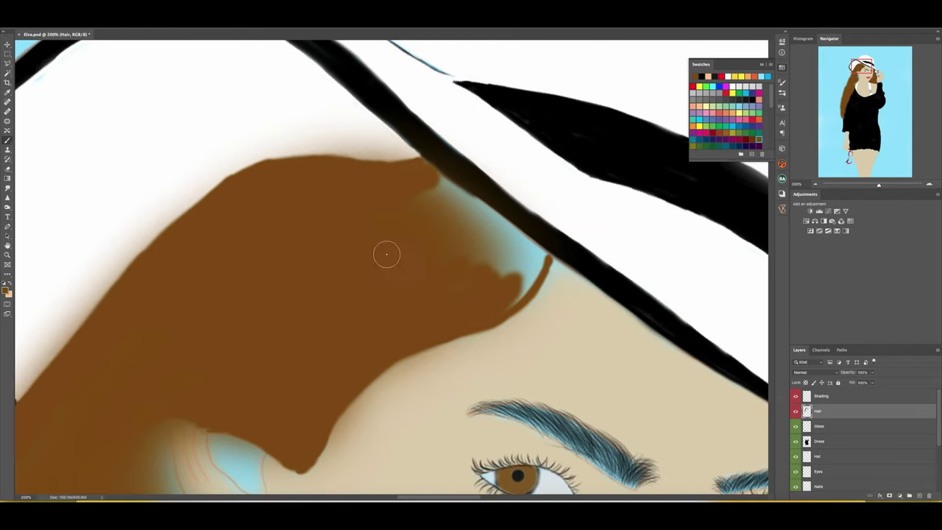
{"action": "scroll", "coordinate": [385, 252], "scroll_direction": "right", "scroll_amount": 5}
{"action": "scroll", "coordinate": [385, 252], "scroll_direction": "down", "scroll_amount": 3}
{"action": "mouse_move", "coordinate": [316, 309]}
{"action": "left_mouse_down"}
{"action": "mouse_move", "coordinate": [347, 246]}
{"action": "mouse_move", "coordinate": [261, 215]}
{"action": "mouse_move", "coordinate": [389, 263]}
{"action": "mouse_move", "coordinate": [301, 189]}
{"action": "left_mouse_up"}
{"action": "key", "text": "r"}
{"action": "key", "text": "ctrl+minus"}
{"action": "key", "text": "ctrl+minus"}
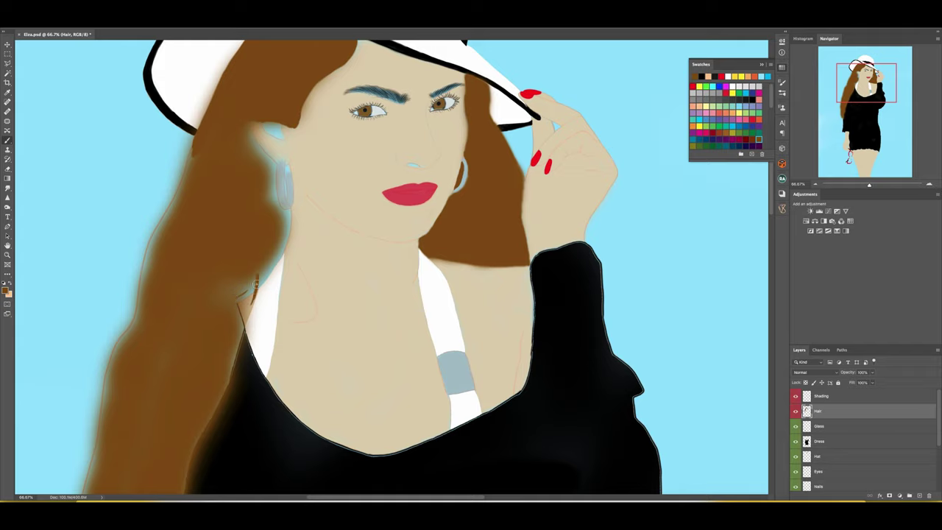
Cover the sketch lines near the neck and fill the lighter hair patch with brown
{"action": "left_click_drag", "start_coordinate": [237, 337], "coordinate": [254, 281]}
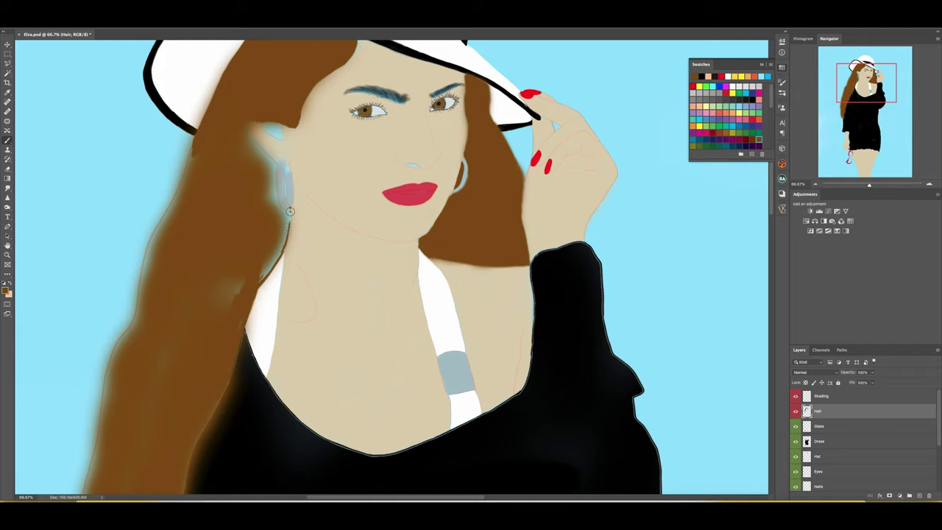
{"action": "left_click_drag", "start_coordinate": [279, 241], "coordinate": [213, 298]}
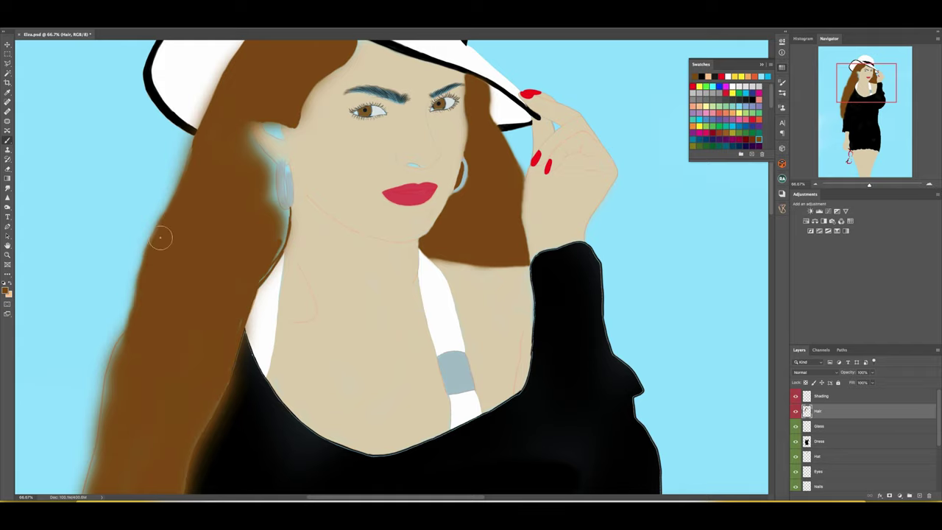
{"action": "scroll", "coordinate": [158, 279], "scroll_direction": "down", "scroll_amount": 3}
{"action": "scroll", "coordinate": [155, 282], "scroll_direction": "down", "scroll_amount": 3}
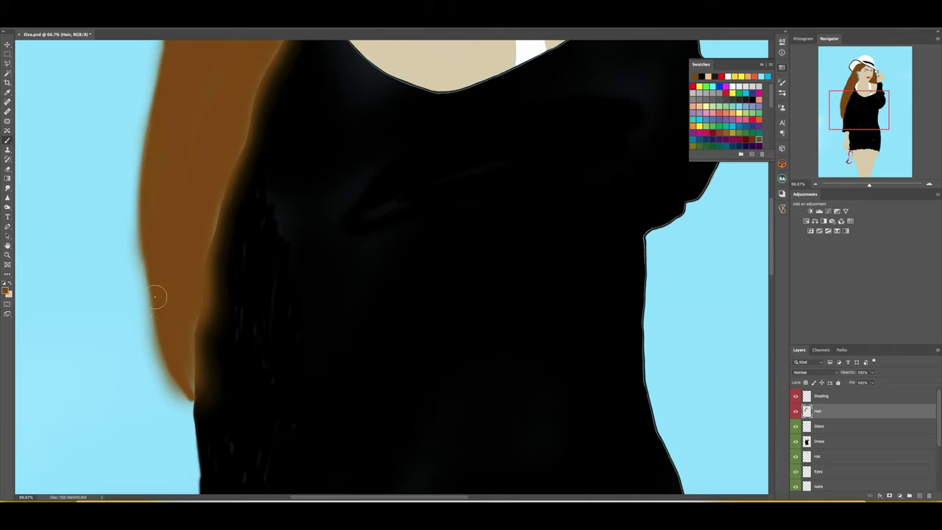
{"action": "scroll", "coordinate": [162, 331], "scroll_direction": "up", "scroll_amount": 3}
{"action": "scroll", "coordinate": [193, 154], "scroll_direction": "up", "scroll_amount": 3}
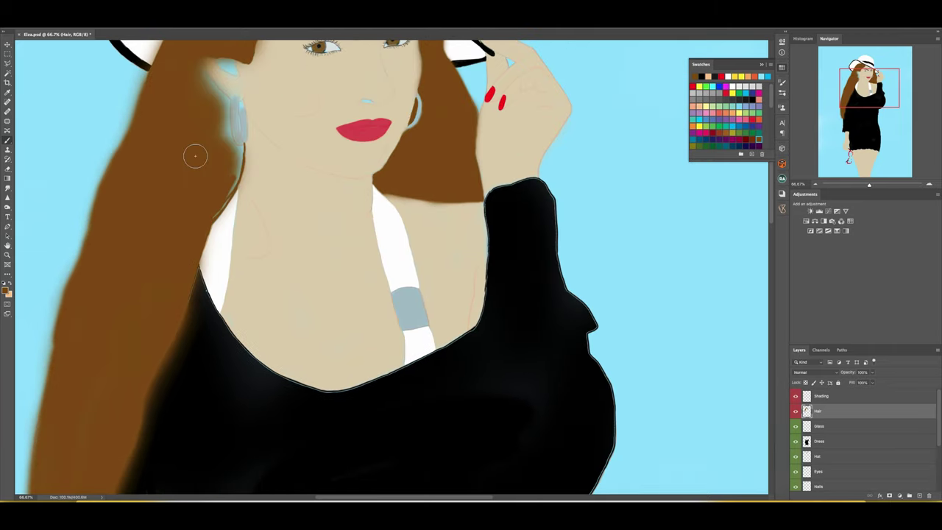
{"action": "scroll", "coordinate": [194, 154], "scroll_direction": "up", "scroll_amount": 5, "text": "alt"}
{"action": "mouse_move", "coordinate": [131, 65]}
{"action": "left_mouse_down"}
{"action": "mouse_move", "coordinate": [202, 195]}
{"action": "mouse_move", "coordinate": [260, 335]}
{"action": "left_mouse_up"}
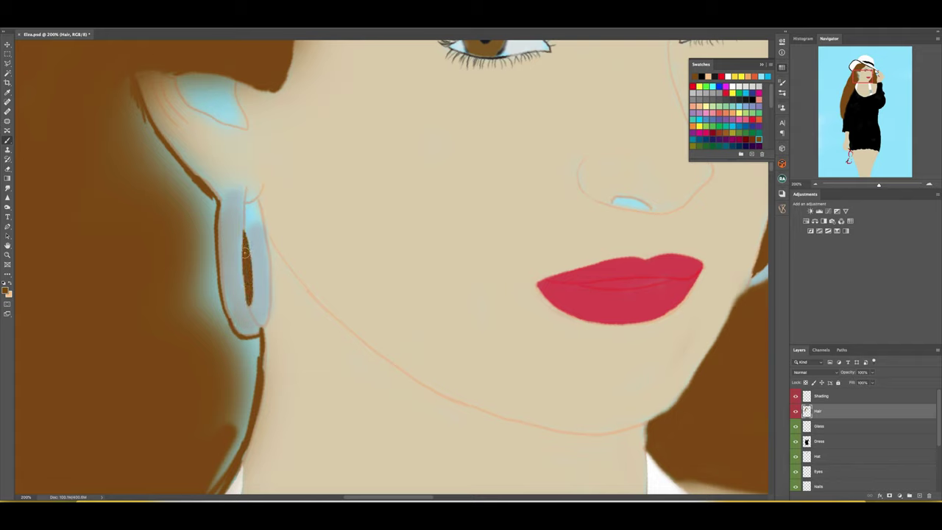
Paint dark hair strokes behind and beside the earring
{"action": "mouse_move", "coordinate": [216, 228]}
{"action": "left_mouse_down"}
{"action": "mouse_move", "coordinate": [222, 316]}
{"action": "mouse_move", "coordinate": [184, 309]}
{"action": "left_mouse_up"}
{"action": "left_click_drag", "start_coordinate": [187, 246], "coordinate": [195, 210]}
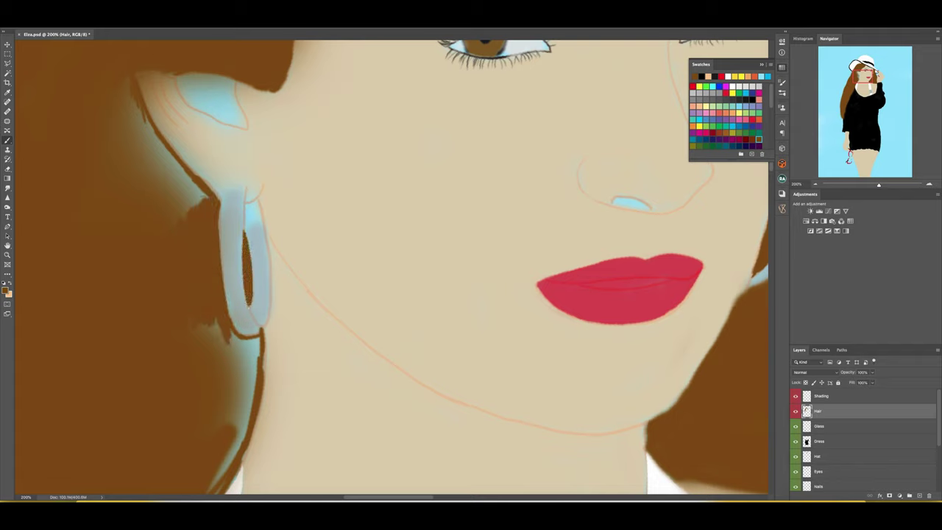
{"action": "left_click_drag", "start_coordinate": [256, 361], "coordinate": [249, 419]}
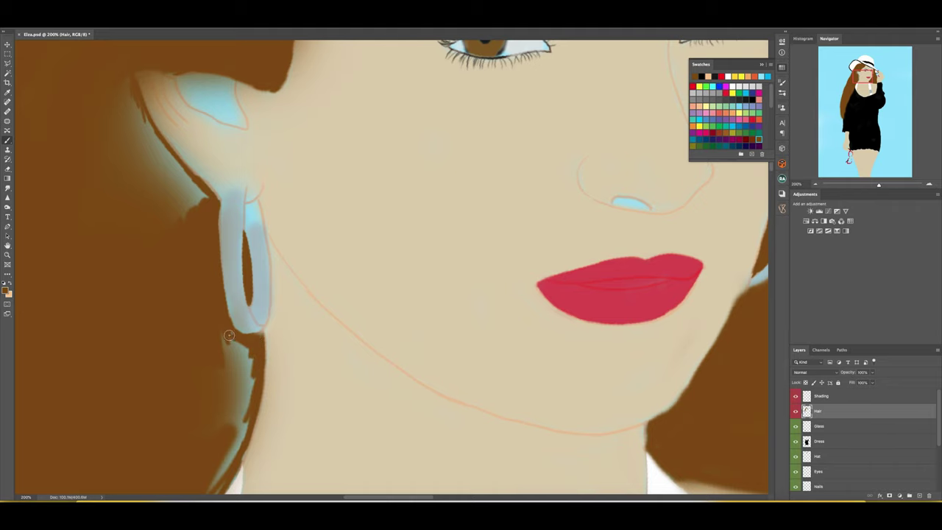
{"action": "scroll", "coordinate": [228, 353], "scroll_direction": "down", "scroll_amount": 3}
{"action": "mouse_move", "coordinate": [225, 162]}
{"action": "left_mouse_down"}
{"action": "mouse_move", "coordinate": [206, 279]}
{"action": "mouse_move", "coordinate": [166, 346]}
{"action": "left_mouse_up"}
{"action": "mouse_move", "coordinate": [232, 154]}
{"action": "left_mouse_down"}
{"action": "mouse_move", "coordinate": [221, 213]}
{"action": "mouse_move", "coordinate": [111, 188]}
{"action": "left_mouse_up"}
Erase the hair overlapping the black dress edge
{"action": "scroll", "coordinate": [139, 234], "scroll_direction": "up", "scroll_amount": 3}
{"action": "scroll", "coordinate": [154, 169], "scroll_direction": "up", "scroll_amount": 5}
{"action": "scroll", "coordinate": [110, 316], "scroll_direction": "up", "scroll_amount": 3}
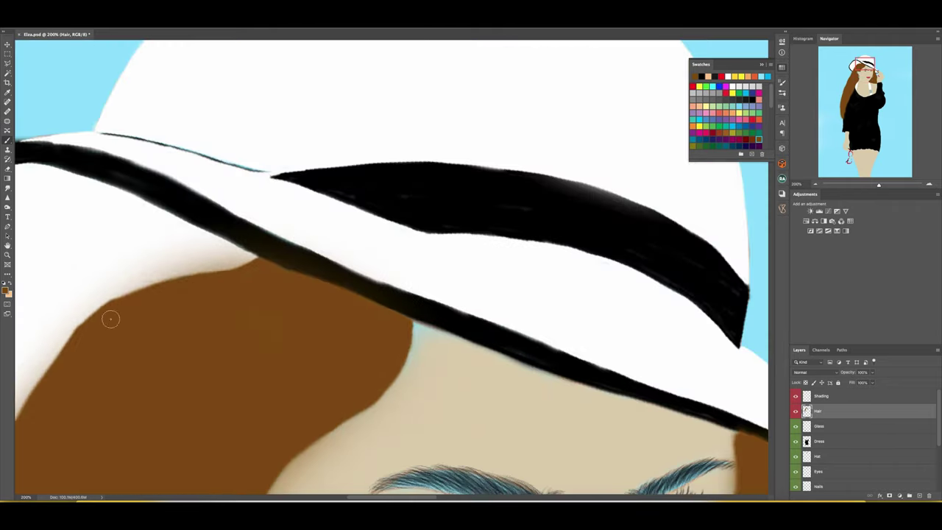
{"action": "scroll", "coordinate": [110, 315], "scroll_direction": "down", "scroll_amount": 10}
{"action": "key", "text": "e"}
{"action": "left_click_drag", "start_coordinate": [234, 390], "coordinate": [217, 289]}
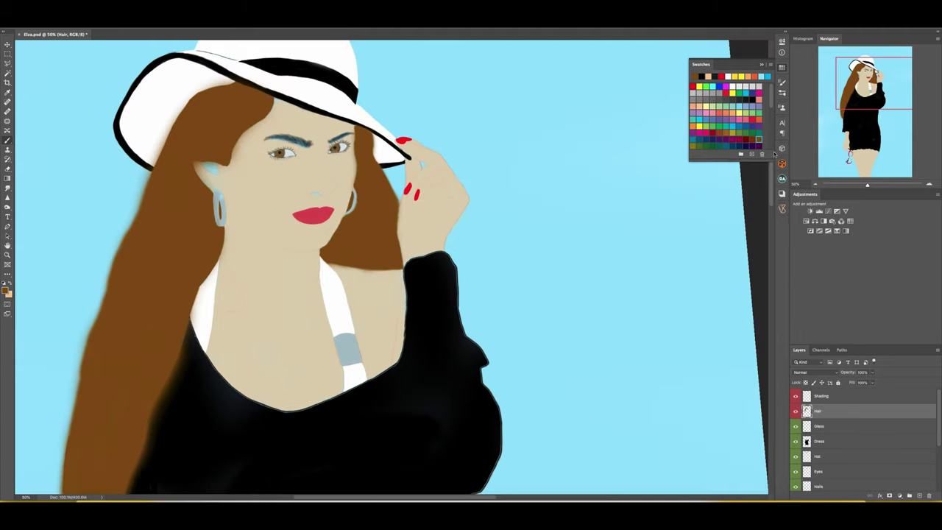
Pick the scattered hair-texture brush and paint lighter strands on the hair beside the dress
{"action": "right_click", "coordinate": [450, 240]}
{"action": "double_click", "coordinate": [541, 388]}
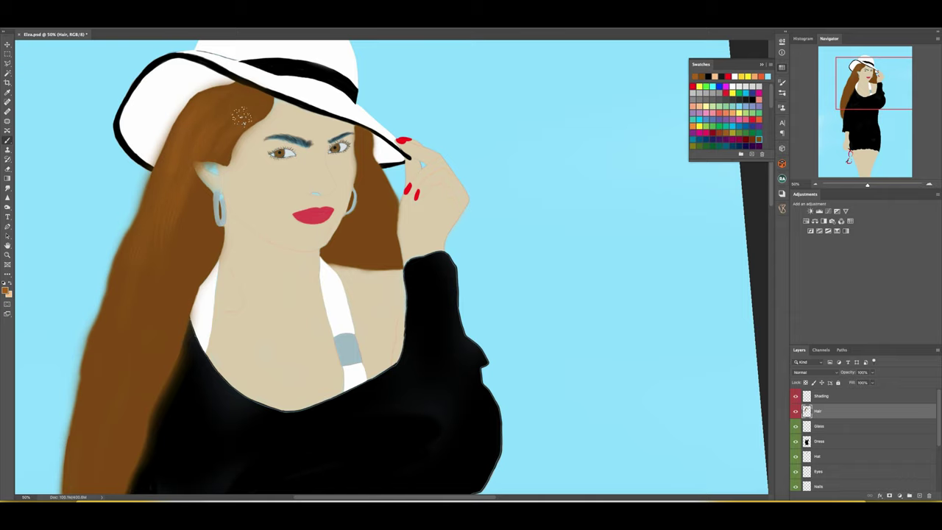
{"action": "scroll", "coordinate": [105, 368], "scroll_direction": "down", "scroll_amount": 5}
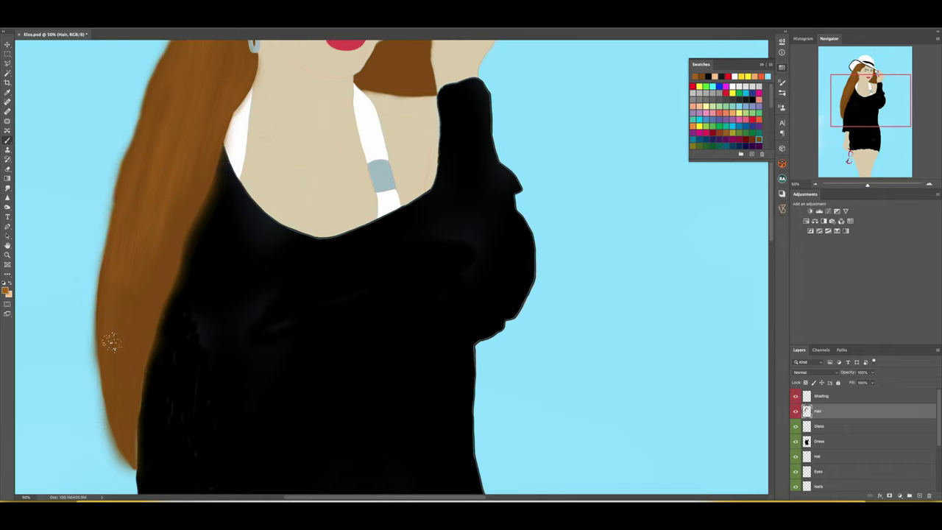
{"action": "mouse_move", "coordinate": [96, 262]}
{"action": "left_mouse_down"}
{"action": "mouse_move", "coordinate": [206, 143]}
{"action": "mouse_move", "coordinate": [158, 341]}
{"action": "mouse_move", "coordinate": [119, 271]}
{"action": "left_mouse_up"}
{"action": "scroll", "coordinate": [118, 271], "scroll_direction": "down", "scroll_amount": 3}
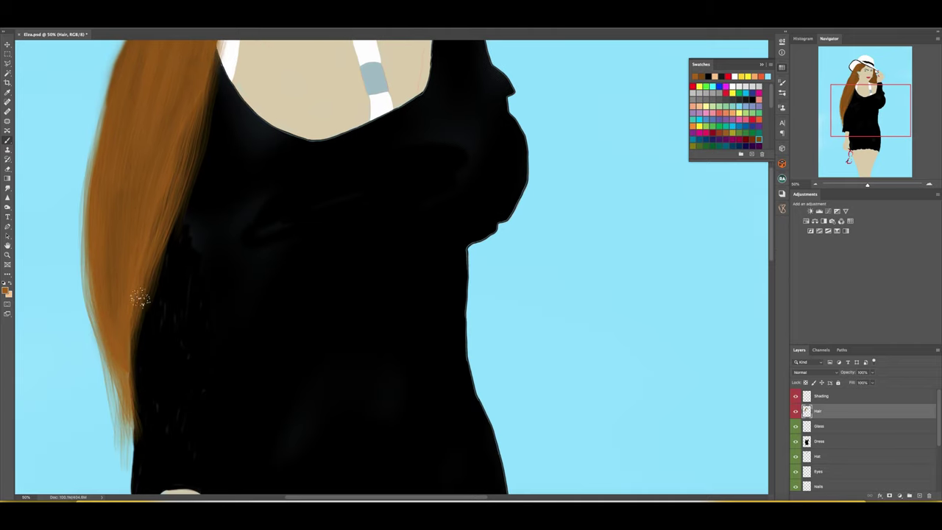
{"action": "scroll", "coordinate": [148, 437], "scroll_direction": "up", "scroll_amount": 7}
{"action": "scroll", "coordinate": [148, 437], "scroll_direction": "down", "scroll_amount": 4}
Add more hair strands near the dress and down the hair
{"action": "mouse_move", "coordinate": [148, 242]}
{"action": "left_mouse_down"}
{"action": "mouse_move", "coordinate": [131, 294]}
{"action": "mouse_move", "coordinate": [125, 441]}
{"action": "left_mouse_up"}
{"action": "scroll", "coordinate": [125, 442], "scroll_direction": "up", "scroll_amount": 4}
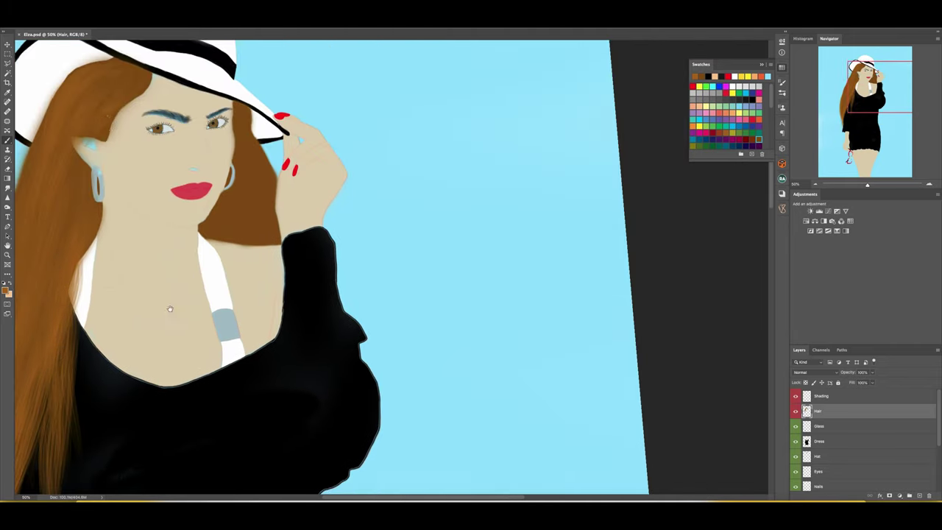
{"action": "scroll", "coordinate": [94, 121], "scroll_direction": "down", "scroll_amount": 4}
{"action": "left_click_drag", "start_coordinate": [172, 93], "coordinate": [143, 242]}
{"action": "scroll", "coordinate": [143, 242], "scroll_direction": "up", "scroll_amount": 4}
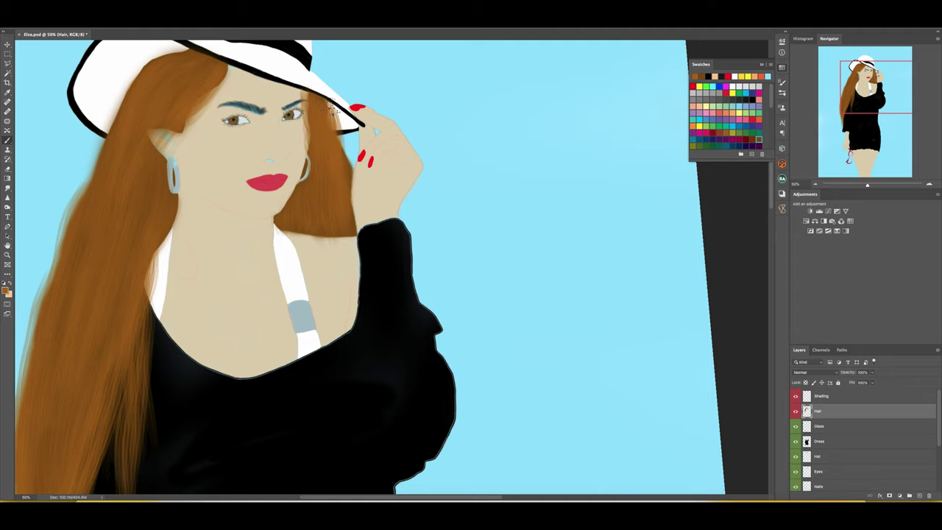
{"action": "scroll", "coordinate": [699, 280], "scroll_direction": "up", "scroll_amount": 2}
Darken the left hair and the right hair below the brim, then straighten the canvas view
{"action": "left_click_drag", "start_coordinate": [132, 242], "coordinate": [117, 367]}
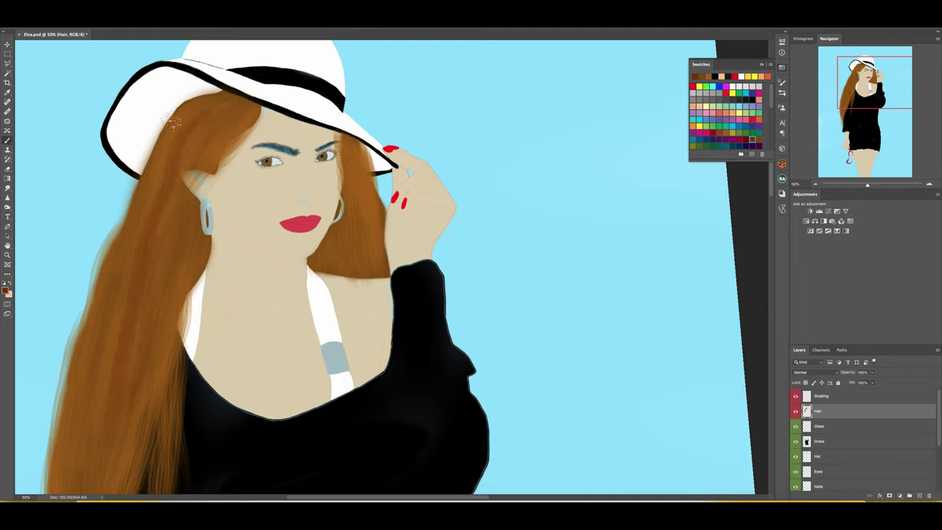
{"action": "mouse_move", "coordinate": [147, 206]}
{"action": "left_mouse_down"}
{"action": "mouse_move", "coordinate": [88, 441]}
{"action": "mouse_move", "coordinate": [147, 419]}
{"action": "left_mouse_up"}
{"action": "key", "text": "ctrl+0"}
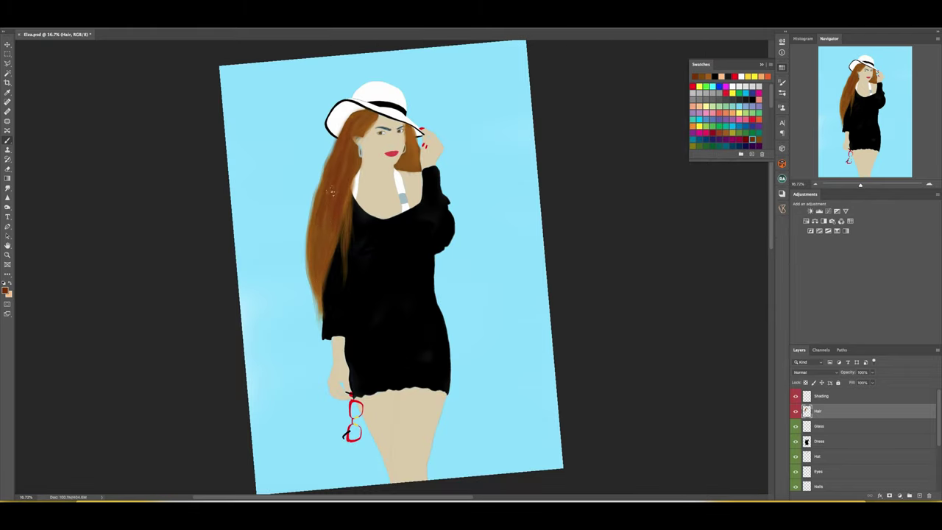
{"action": "mouse_move", "coordinate": [404, 158]}
{"action": "left_mouse_down"}
{"action": "mouse_move", "coordinate": [388, 112]}
{"action": "mouse_move", "coordinate": [400, 111]}
{"action": "mouse_move", "coordinate": [317, 261]}
{"action": "left_mouse_up"}
{"action": "left_click_drag", "start_coordinate": [380, 118], "coordinate": [363, 143]}
{"action": "left_click_drag", "start_coordinate": [433, 142], "coordinate": [431, 181]}
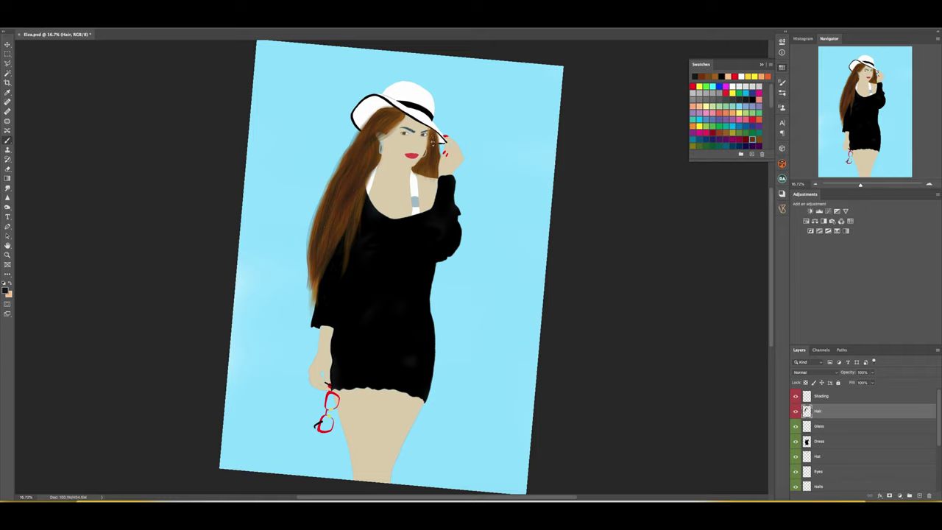
{"action": "key", "text": "r"}
{"action": "mouse_move", "coordinate": [350, 195]}
{"action": "left_mouse_down"}
{"action": "mouse_move", "coordinate": [360, 144]}
{"action": "mouse_move", "coordinate": [356, 151]}
{"action": "left_mouse_up"}
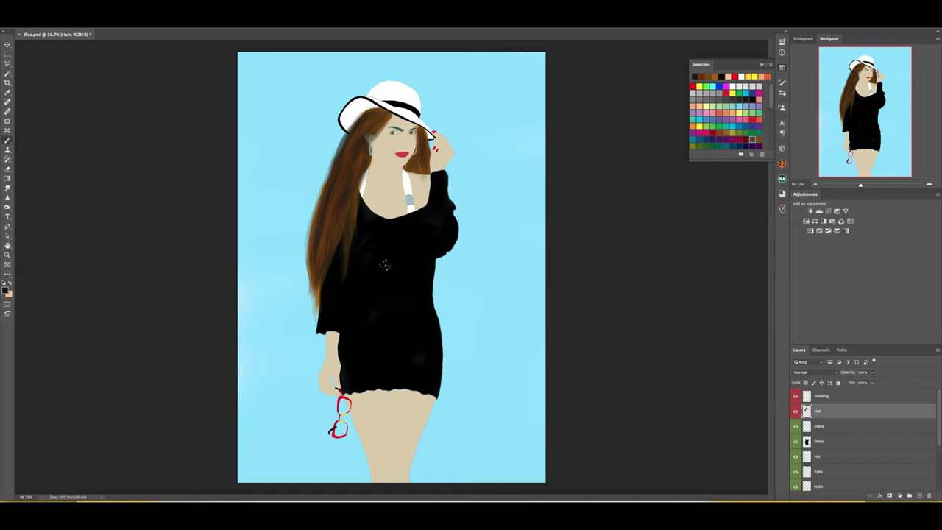
On the Shading layer, paint soft shadows around the eye sockets and nose bridge
{"action": "left_click", "coordinate": [794, 410]}
{"action": "left_click", "coordinate": [794, 411]}
{"action": "left_click", "coordinate": [820, 396]}
{"action": "right_click", "coordinate": [638, 314]}
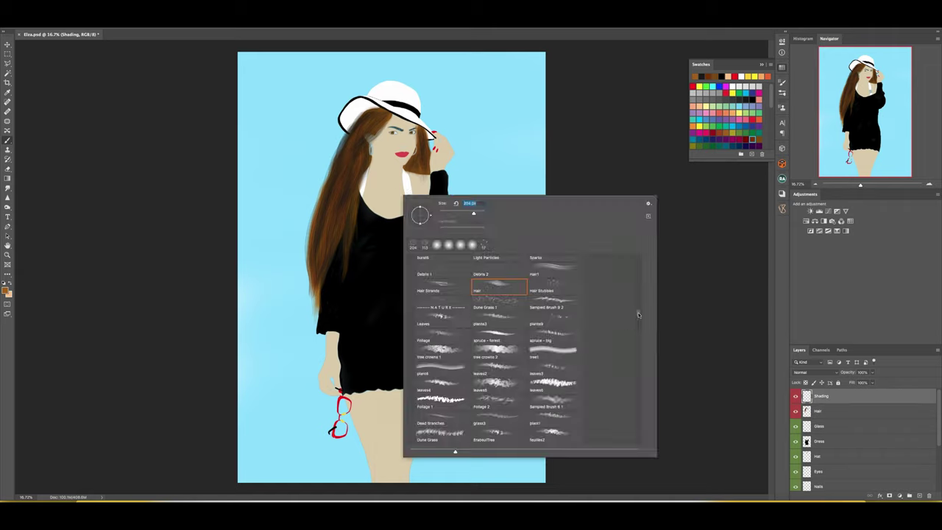
{"action": "mouse_move", "coordinate": [387, 150]}
{"action": "left_mouse_down"}
{"action": "mouse_move", "coordinate": [375, 177]}
{"action": "mouse_move", "coordinate": [378, 207]}
{"action": "left_mouse_up"}
{"action": "mouse_move", "coordinate": [345, 165]}
{"action": "left_mouse_down"}
{"action": "mouse_move", "coordinate": [415, 161]}
{"action": "mouse_move", "coordinate": [409, 190]}
{"action": "left_mouse_up"}
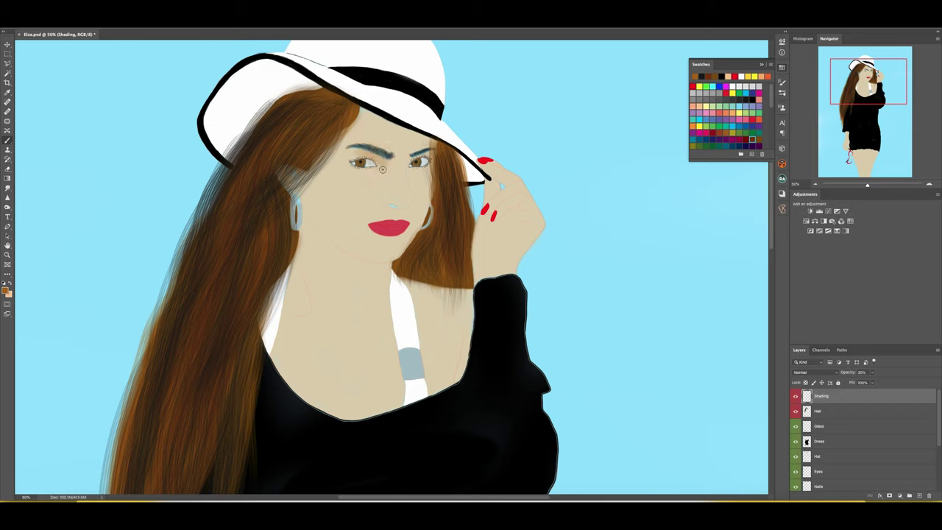
Set the Shading layer to Soft Light and darken both eyebrows in black
{"action": "left_click", "coordinate": [809, 371]}
{"action": "left_click", "coordinate": [812, 457]}
{"action": "left_click", "coordinate": [377, 158], "text": "alt"}
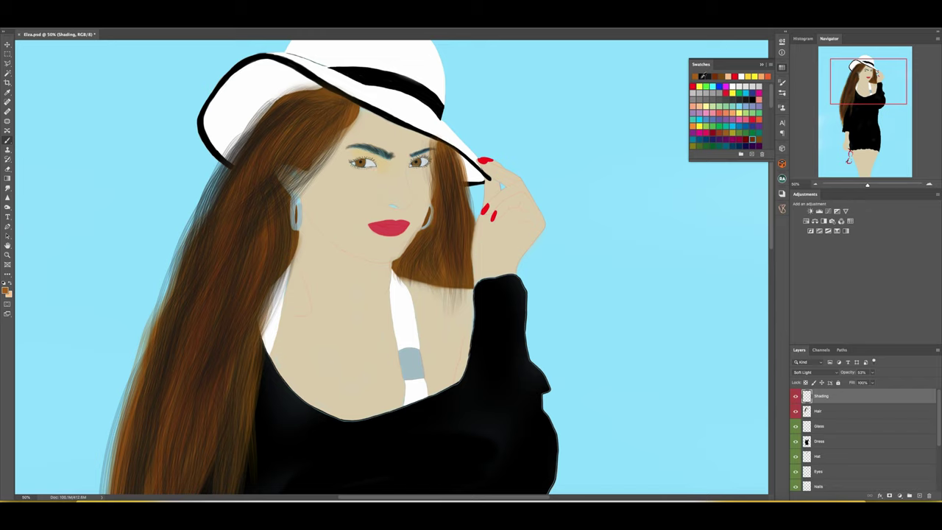
{"action": "left_click", "coordinate": [702, 76]}
{"action": "left_click_drag", "start_coordinate": [404, 153], "coordinate": [428, 154]}
{"action": "left_click_drag", "start_coordinate": [350, 148], "coordinate": [392, 153]}
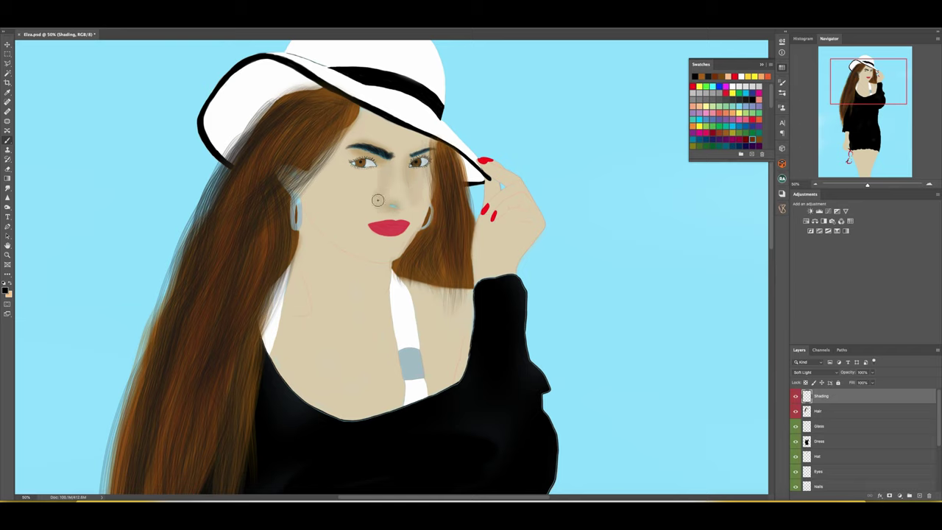
Shade the skin under the hat brim, the right-side hair and the left temple
{"action": "mouse_move", "coordinate": [426, 144]}
{"action": "left_mouse_down"}
{"action": "mouse_move", "coordinate": [345, 108]}
{"action": "mouse_move", "coordinate": [280, 177]}
{"action": "left_mouse_up"}
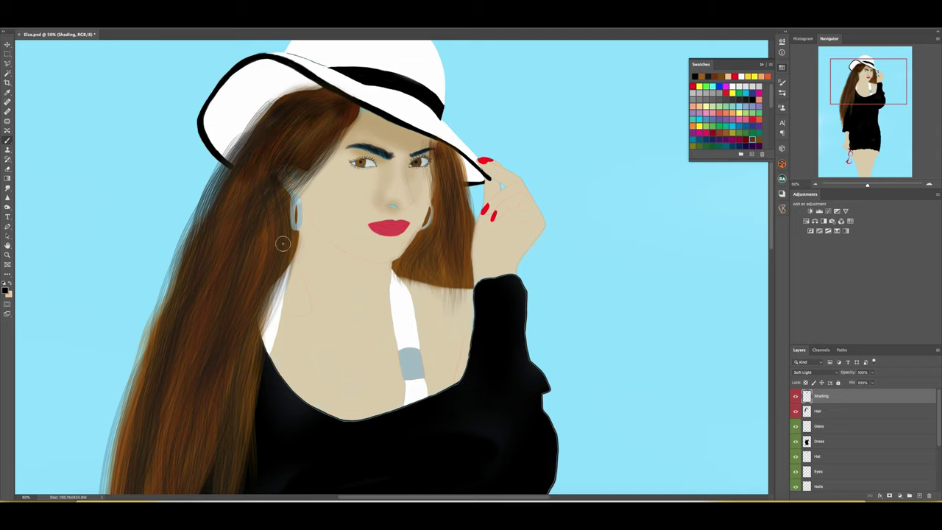
{"action": "left_click_drag", "start_coordinate": [423, 158], "coordinate": [420, 243]}
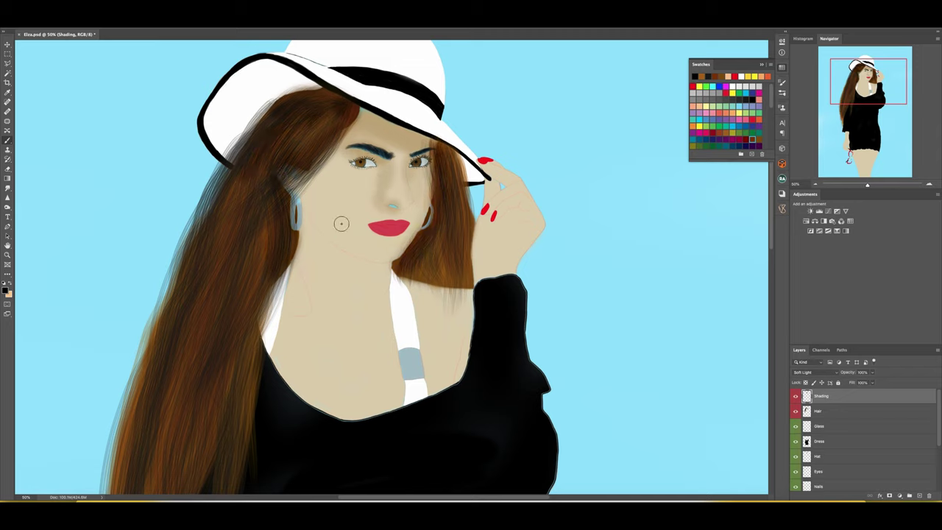
{"action": "left_click", "coordinate": [410, 184], "text": "alt"}
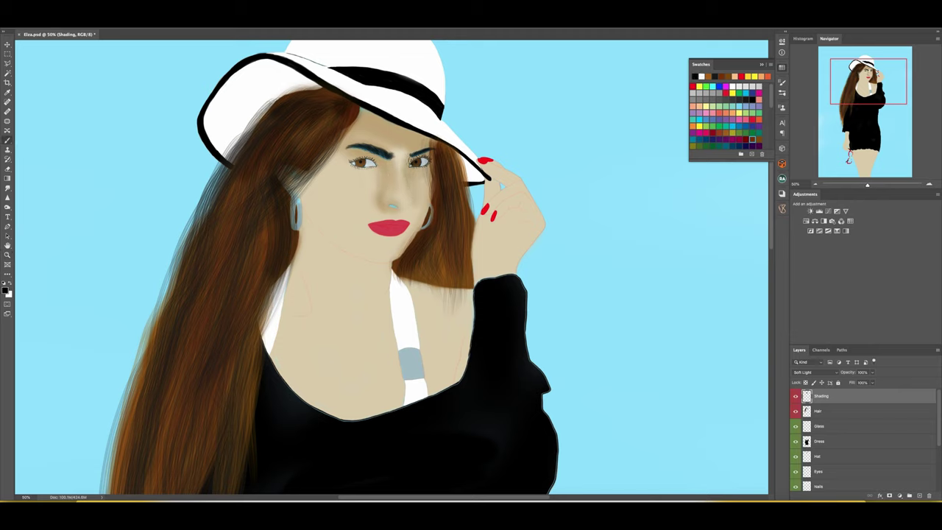
{"action": "left_click_drag", "start_coordinate": [346, 166], "coordinate": [324, 175]}
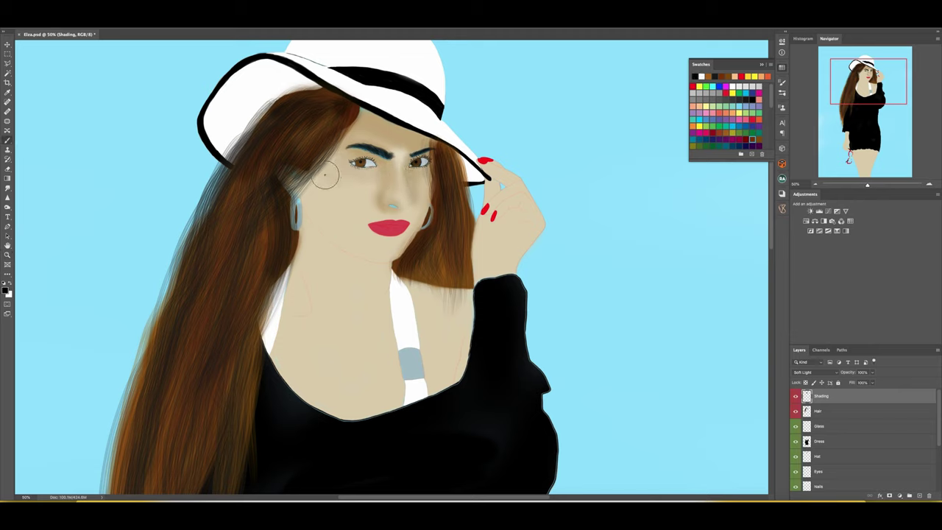
{"action": "left_click", "coordinate": [404, 211], "text": "alt"}
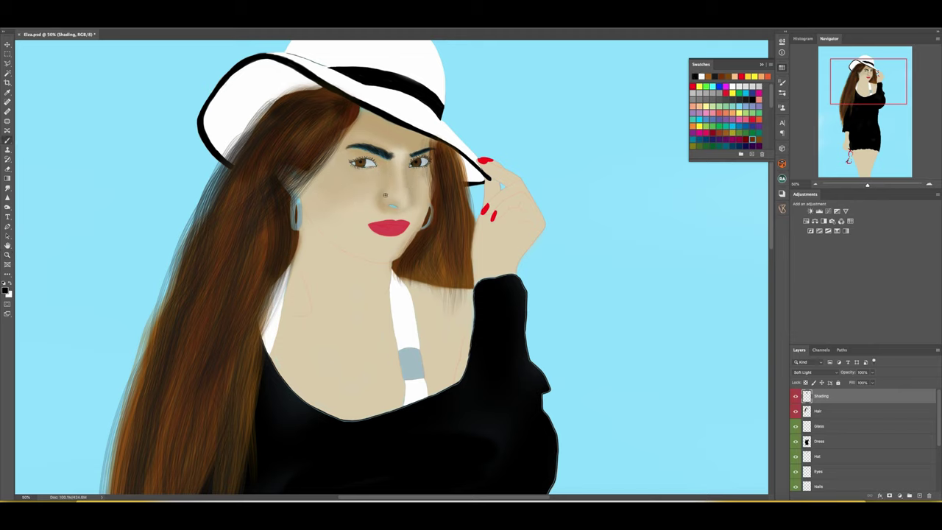
{"action": "right_click", "coordinate": [393, 241], "text": "alt"}
{"action": "scroll", "coordinate": [383, 145], "scroll_direction": "up", "scroll_amount": 3}
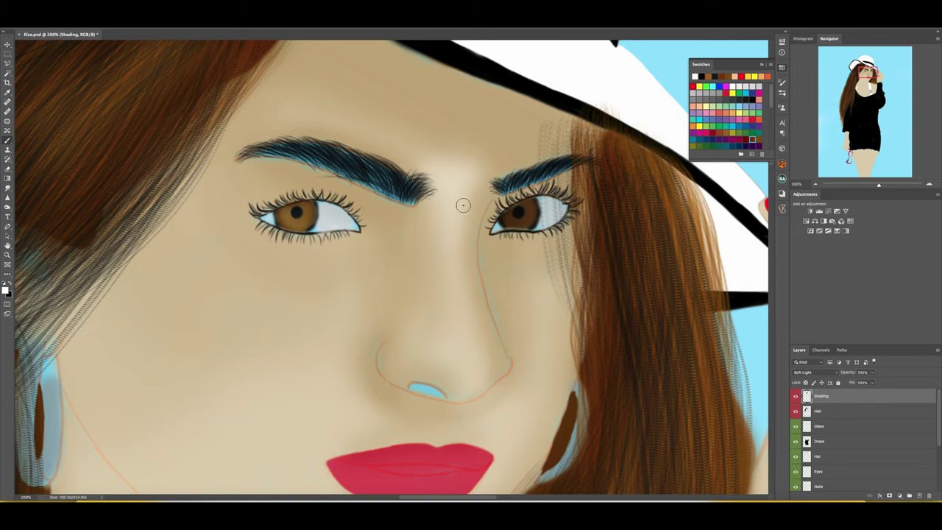
Shrink the brush, keep black as the colour, reset canvas rotation and zoom the face to 100%
{"action": "scroll", "coordinate": [460, 204], "scroll_direction": "down", "scroll_amount": 5}
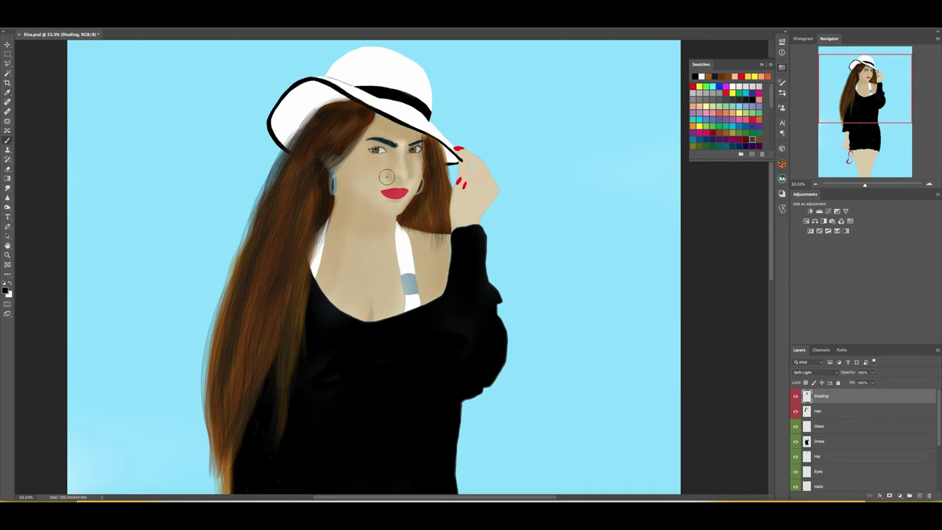
{"action": "scroll", "coordinate": [559, 353], "scroll_direction": "down", "scroll_amount": 1}
{"action": "scroll", "coordinate": [789, 466], "scroll_direction": "down", "scroll_amount": 2}
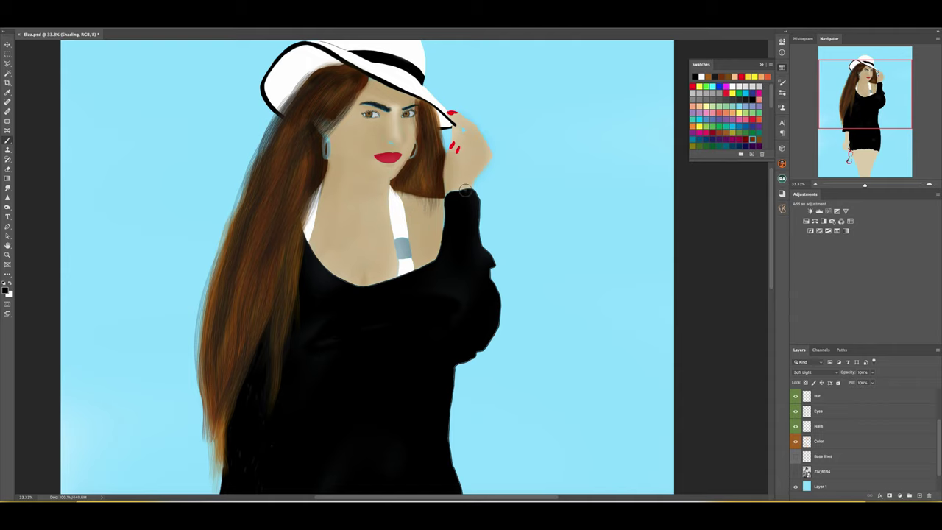
{"action": "scroll", "coordinate": [325, 231], "scroll_direction": "down", "scroll_amount": 1}
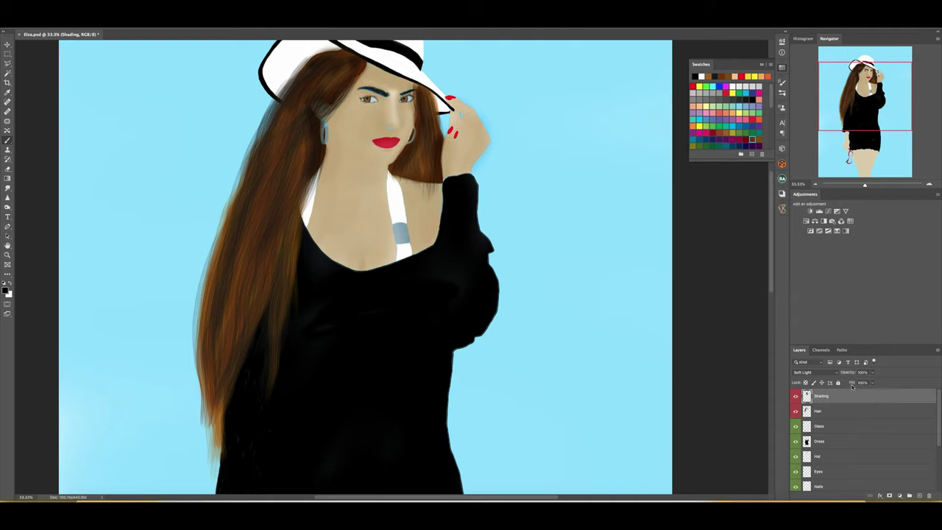
{"action": "scroll", "coordinate": [939, 434], "scroll_direction": "up", "scroll_amount": 3}
{"action": "key", "text": "ctrl+plus"}
{"action": "left_click_drag", "start_coordinate": [382, 155], "coordinate": [486, 70]}
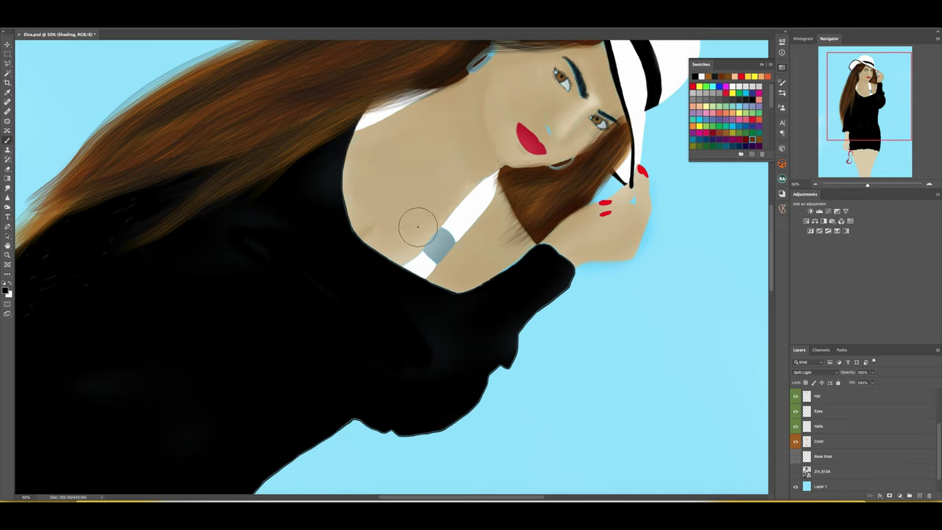
{"action": "key", "text": "bracketleft"}
{"action": "key", "text": "bracketleft"}
{"action": "key", "text": "bracketleft"}
{"action": "key", "text": "x"}
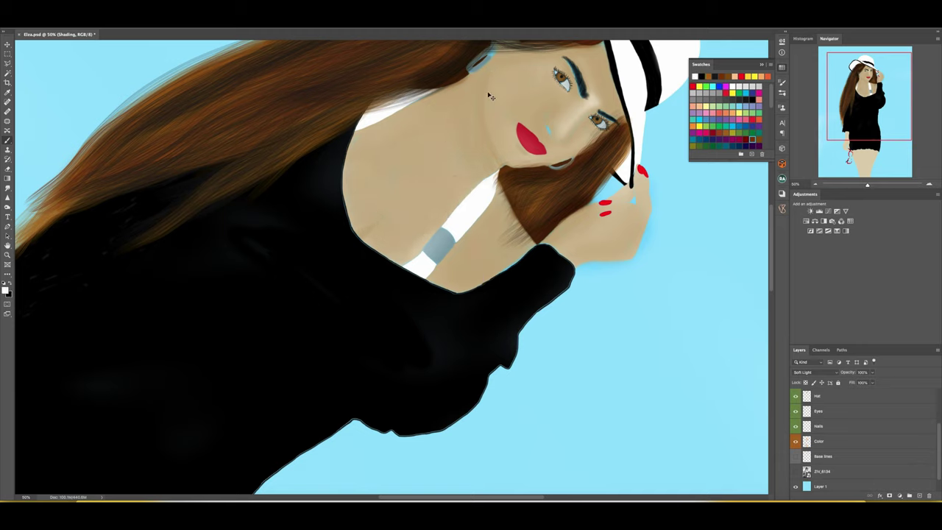
{"action": "key", "text": "x"}
{"action": "key", "text": "Escape"}
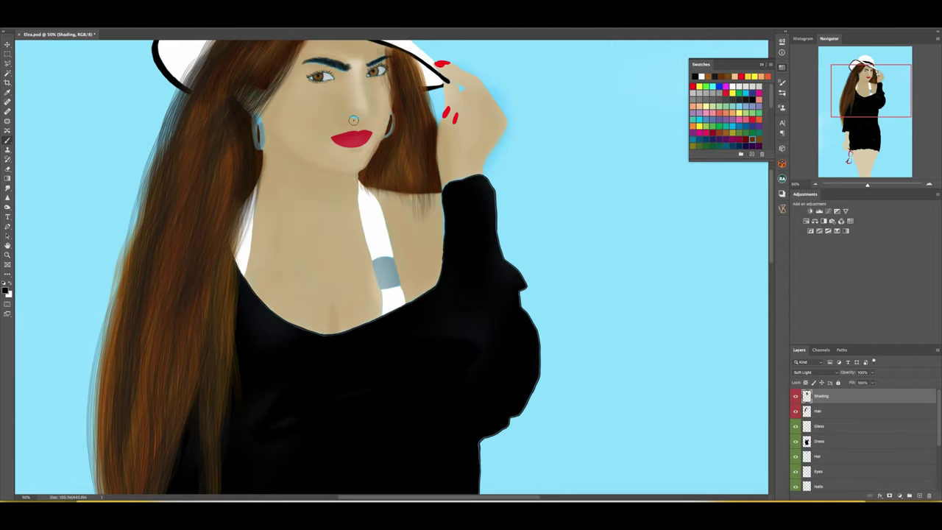
{"action": "key", "text": "ctrl+1"}
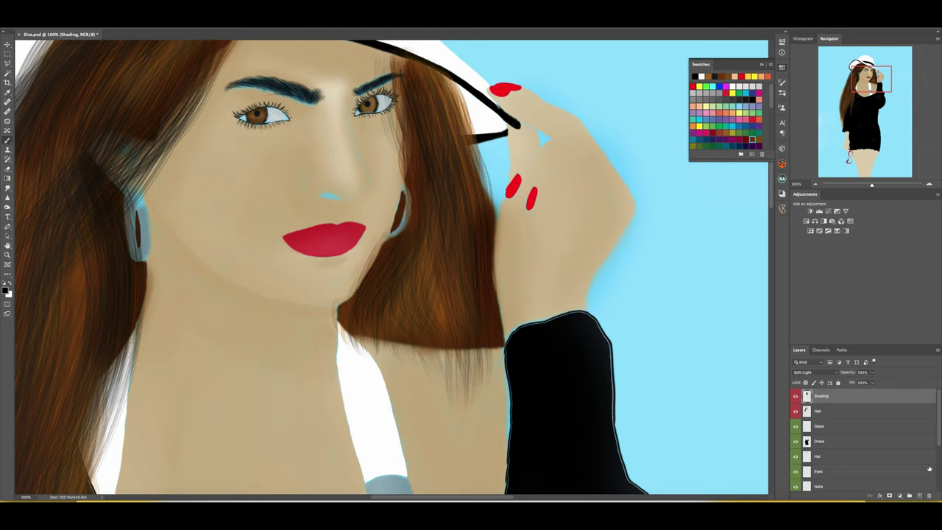
Pick a dark swatch, add an empty Layer 2 above Hair, and apply a Gaussian Blur
{"action": "scroll", "coordinate": [928, 468], "scroll_direction": "down", "scroll_amount": 2}
{"action": "left_click", "coordinate": [928, 471]}
{"action": "left_click", "coordinate": [735, 102]}
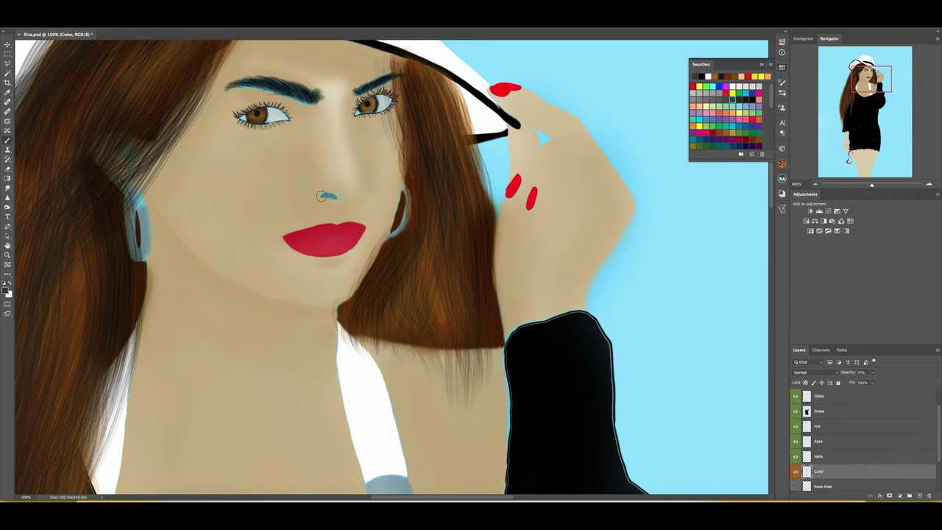
{"action": "left_click", "coordinate": [700, 86]}
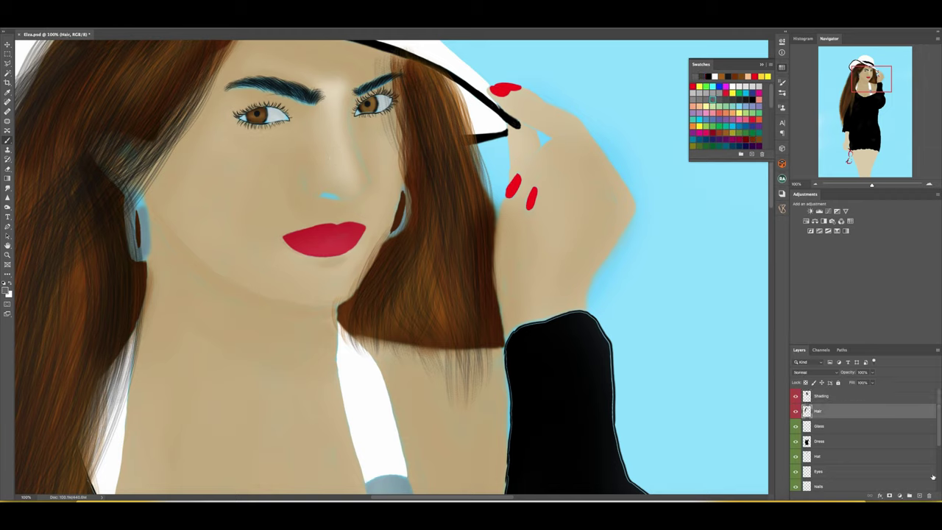
{"action": "right_click", "coordinate": [355, 151]}
{"action": "key", "text": "Escape"}
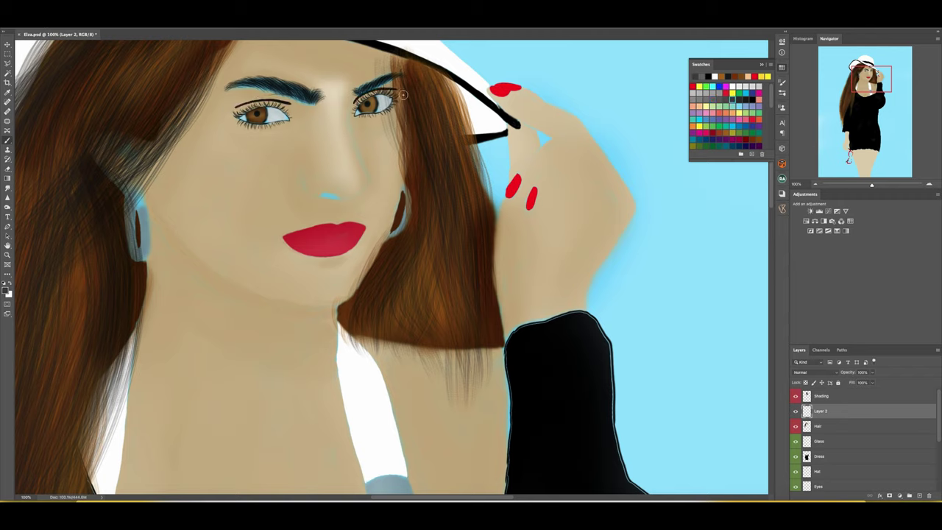
{"action": "left_click", "coordinate": [191, 34]}
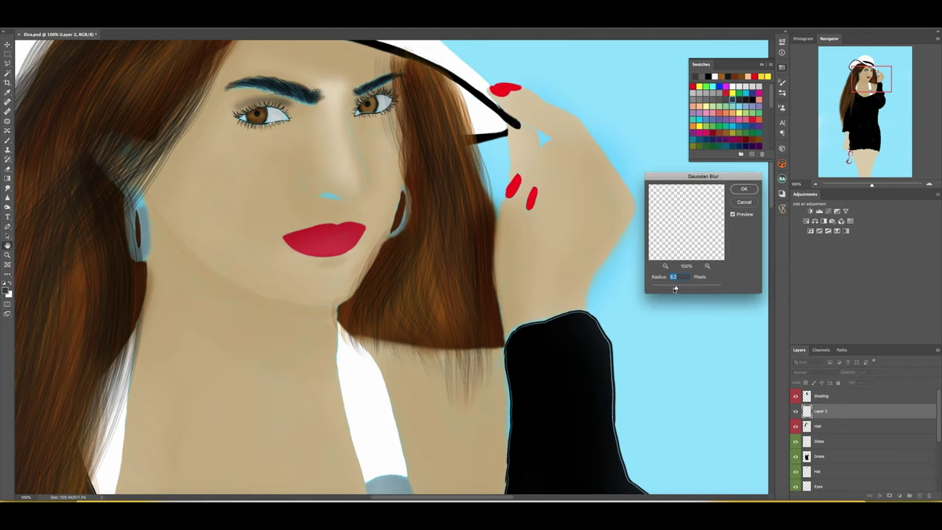
{"action": "left_click", "coordinate": [744, 189]}
On the Shading layer, deepen the shadow along the nose and jawline
{"action": "key", "text": "alt+bracketright"}
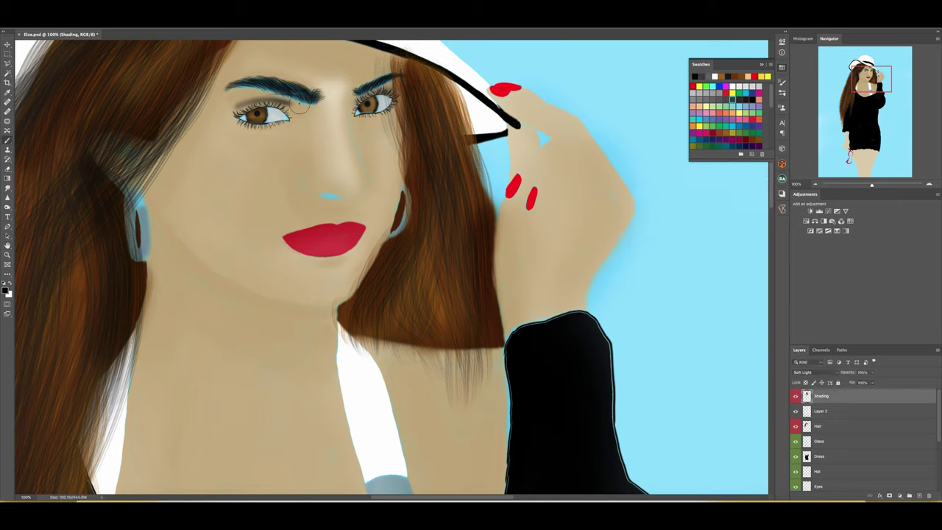
{"action": "right_click", "coordinate": [299, 106]}
{"action": "double_click", "coordinate": [342, 189]}
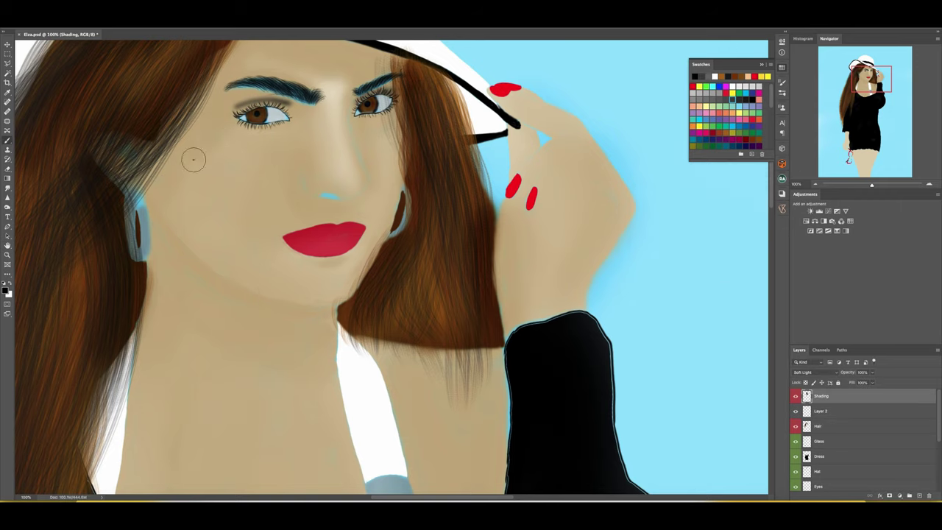
{"action": "mouse_move", "coordinate": [346, 121]}
{"action": "left_mouse_down"}
{"action": "mouse_move", "coordinate": [361, 184]}
{"action": "mouse_move", "coordinate": [341, 275]}
{"action": "left_mouse_up"}
{"action": "left_click_drag", "start_coordinate": [191, 220], "coordinate": [326, 294]}
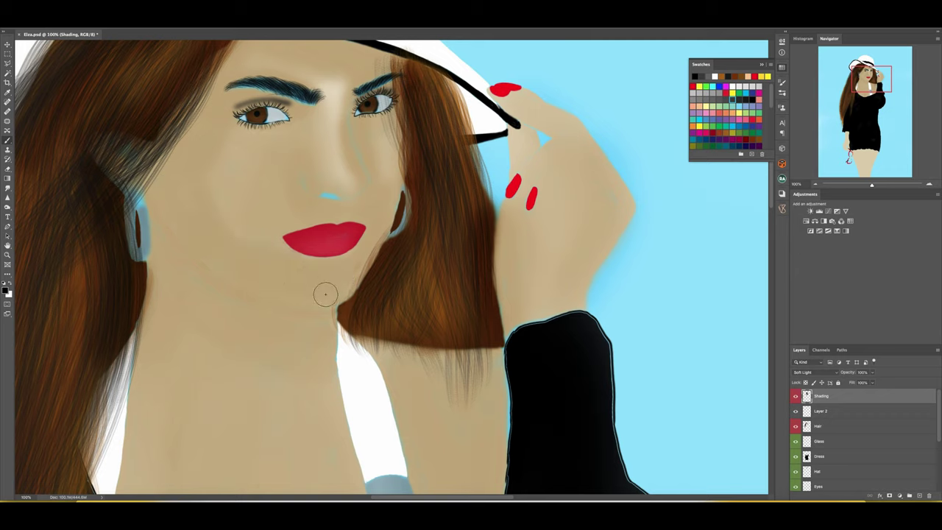
{"action": "key", "text": "x"}
{"action": "left_click_drag", "start_coordinate": [243, 312], "coordinate": [272, 320]}
{"action": "key", "text": "ctrl+z"}
On the Color layer, sample the brown skin tone and line down the jaw outline
{"action": "left_click", "coordinate": [247, 224], "text": "ctrl"}
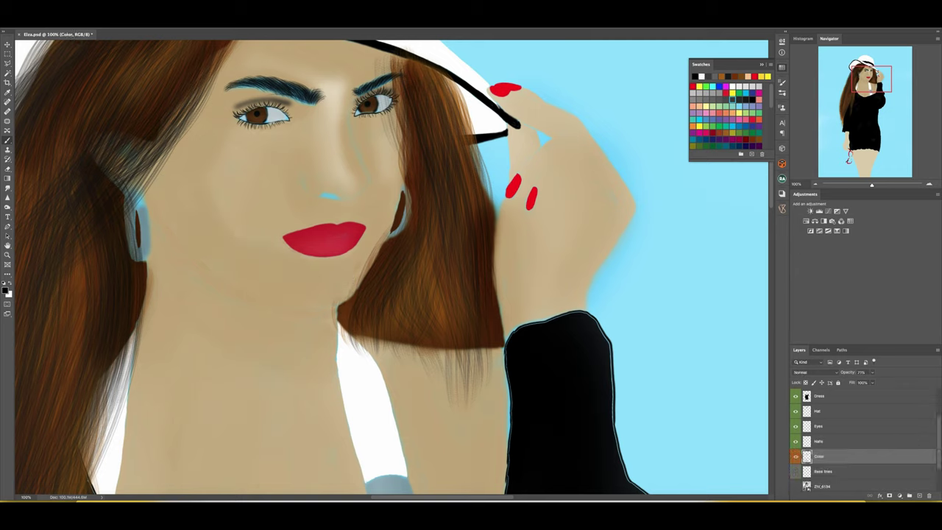
{"action": "left_click", "coordinate": [151, 197], "text": "alt"}
{"action": "right_click", "coordinate": [203, 191]}
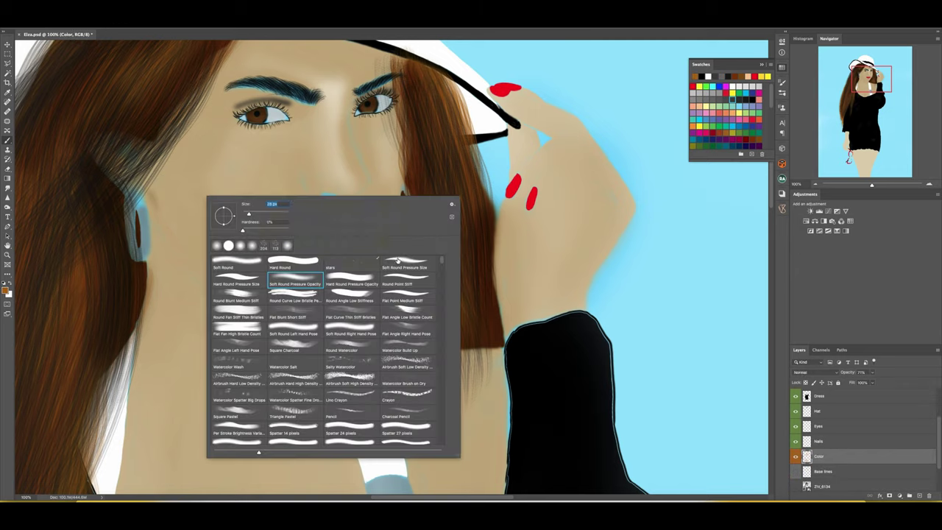
{"action": "key", "text": "Escape"}
{"action": "key", "text": "ctrl+z"}
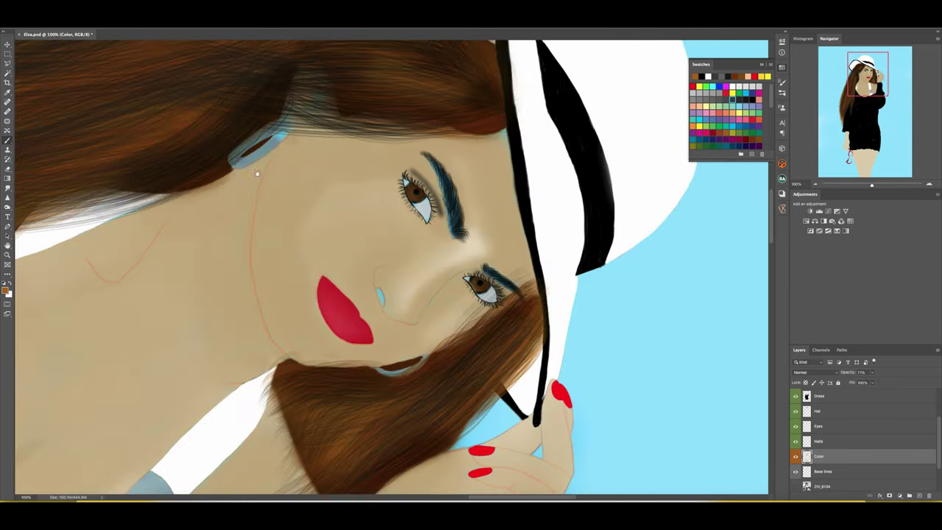
{"action": "mouse_move", "coordinate": [272, 151]}
{"action": "left_mouse_down"}
{"action": "mouse_move", "coordinate": [254, 193]}
{"action": "mouse_move", "coordinate": [258, 319]}
{"action": "left_mouse_up"}
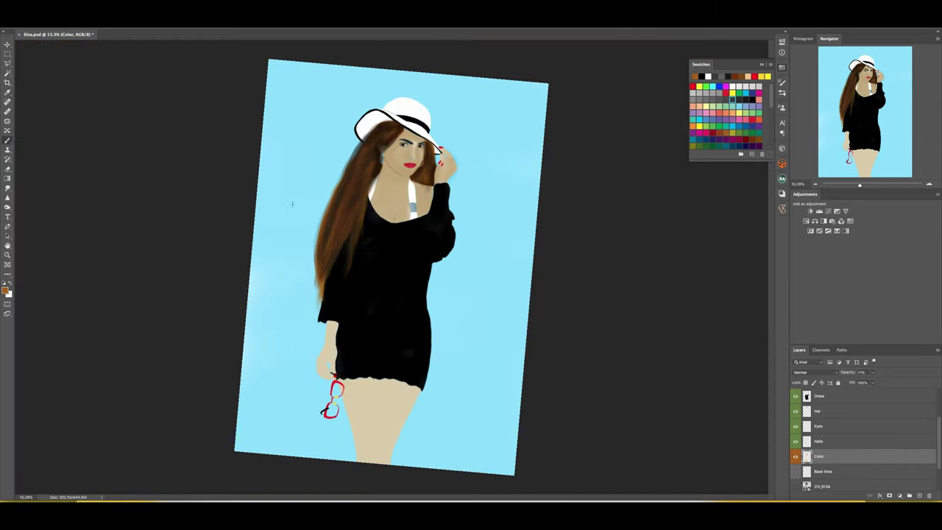
Soft-shade the chest, the dress edge and the armpit in brown with a larger brush
{"action": "mouse_move", "coordinate": [290, 210]}
{"action": "left_mouse_down"}
{"action": "mouse_move", "coordinate": [364, 235]}
{"action": "mouse_move", "coordinate": [304, 237]}
{"action": "mouse_move", "coordinate": [311, 452]}
{"action": "mouse_move", "coordinate": [330, 432]}
{"action": "left_mouse_up"}
{"action": "key", "text": "bracketright"}
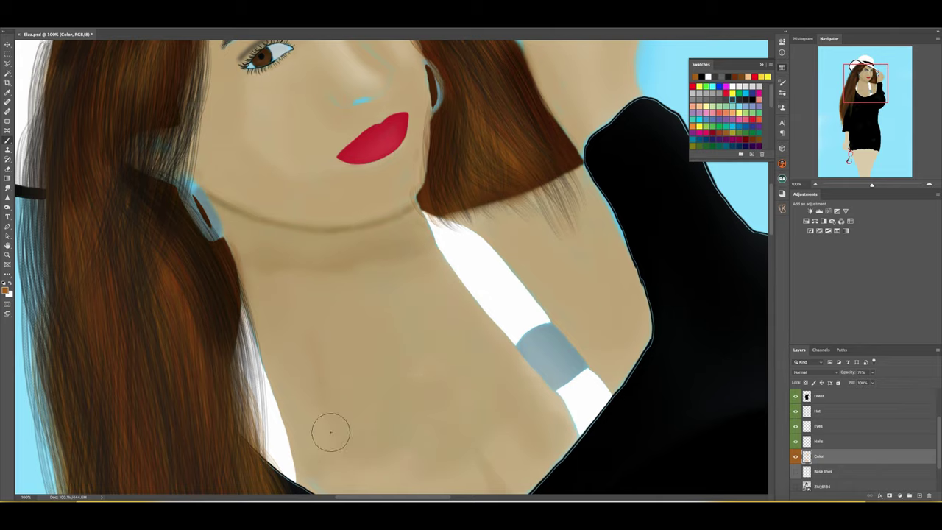
{"action": "scroll", "coordinate": [330, 432], "scroll_direction": "down", "scroll_amount": 3}
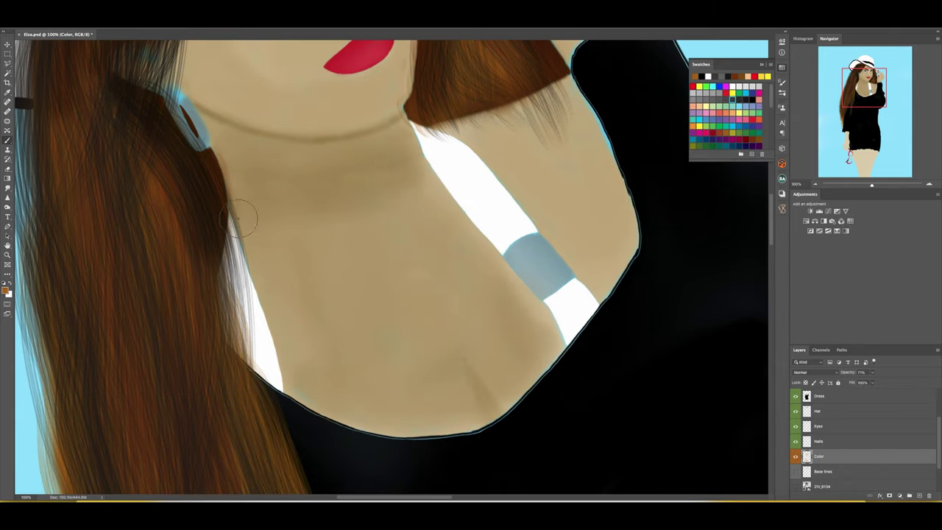
{"action": "left_click_drag", "start_coordinate": [295, 213], "coordinate": [412, 294]}
{"action": "left_click_drag", "start_coordinate": [471, 346], "coordinate": [408, 364]}
{"action": "left_click_drag", "start_coordinate": [407, 221], "coordinate": [334, 390]}
{"action": "left_click_drag", "start_coordinate": [441, 294], "coordinate": [505, 337]}
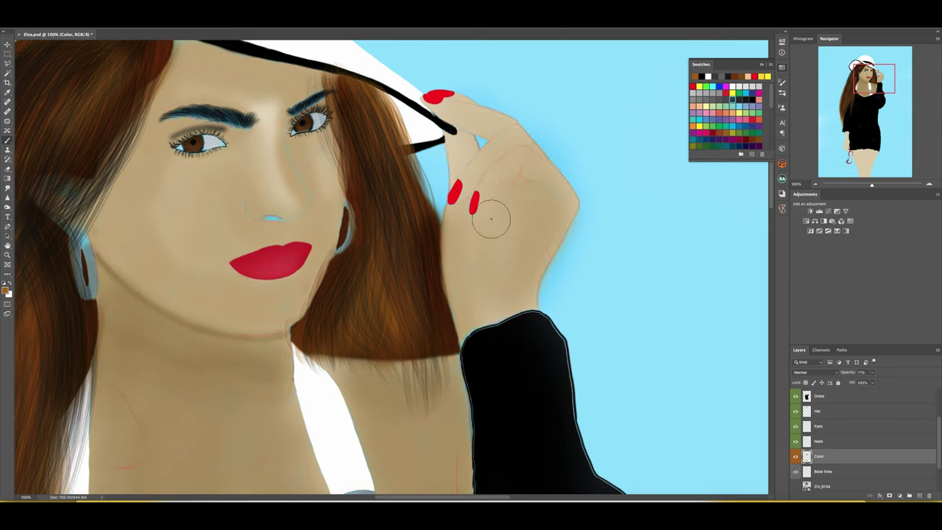
Shade the raised hand: palm edge, fingers near the hat brim and outer edge
{"action": "mouse_move", "coordinate": [494, 217]}
{"action": "left_mouse_down"}
{"action": "mouse_move", "coordinate": [520, 162]}
{"action": "mouse_move", "coordinate": [465, 186]}
{"action": "mouse_move", "coordinate": [510, 131]}
{"action": "mouse_move", "coordinate": [479, 139]}
{"action": "mouse_move", "coordinate": [456, 184]}
{"action": "mouse_move", "coordinate": [441, 130]}
{"action": "left_mouse_up"}
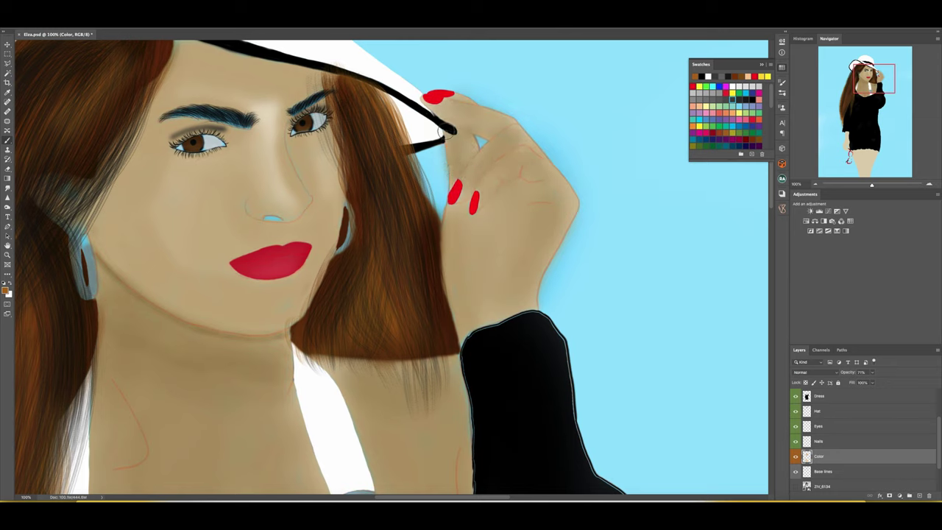
{"action": "left_click_drag", "start_coordinate": [451, 221], "coordinate": [459, 316]}
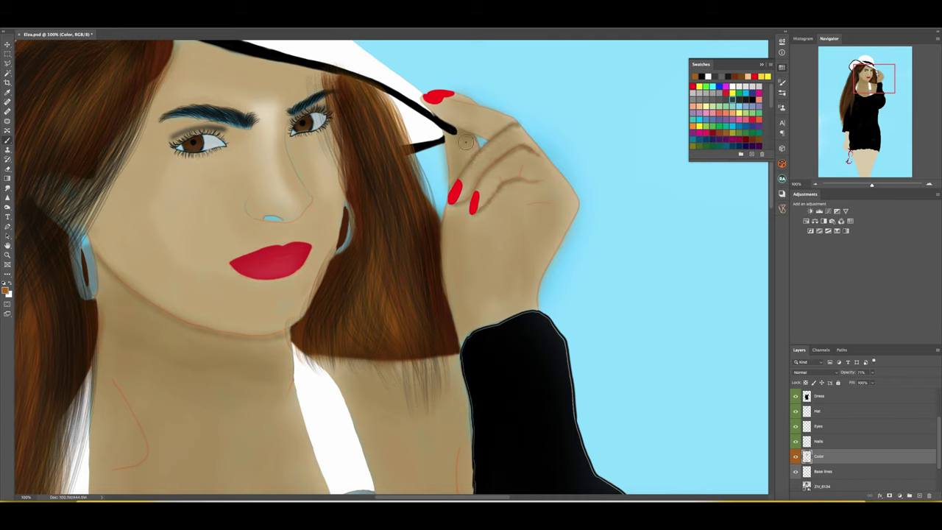
{"action": "mouse_move", "coordinate": [465, 133]}
{"action": "left_mouse_down"}
{"action": "mouse_move", "coordinate": [442, 183]}
{"action": "mouse_move", "coordinate": [432, 100]}
{"action": "left_mouse_up"}
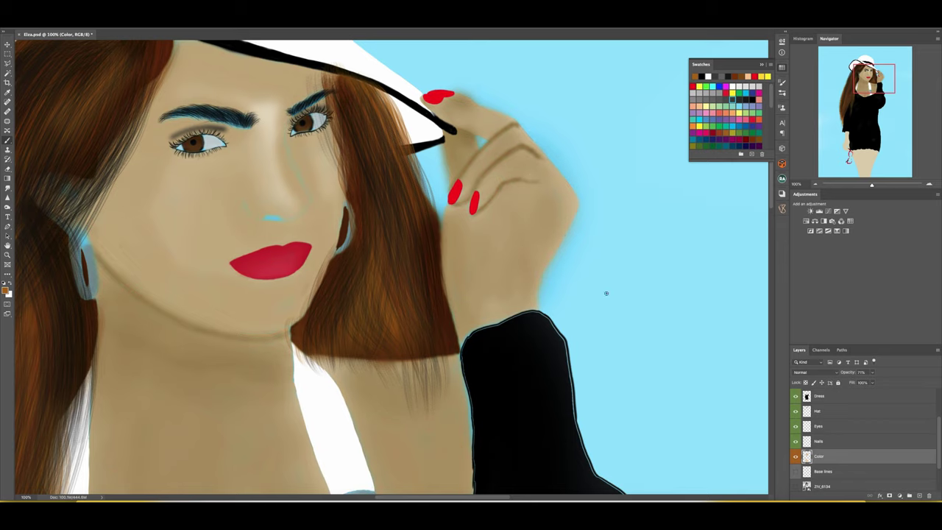
{"action": "left_click_drag", "start_coordinate": [534, 304], "coordinate": [545, 212]}
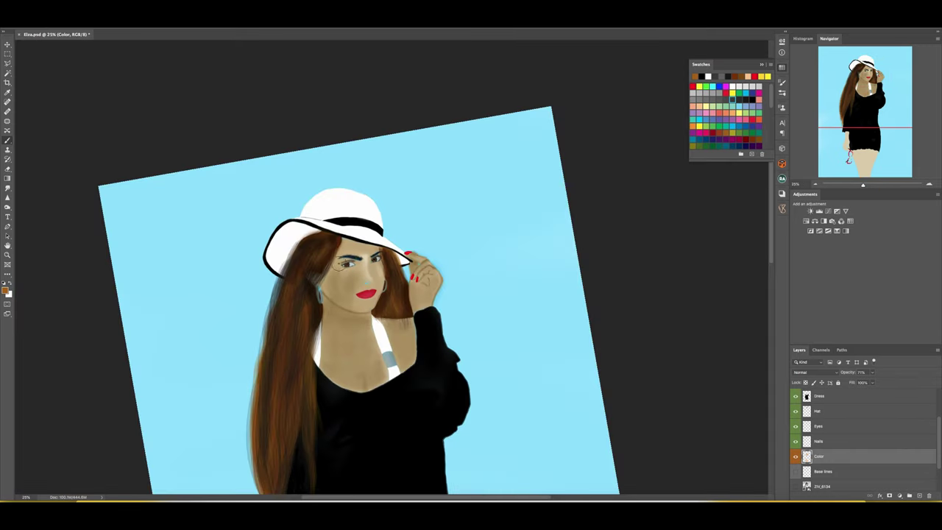
Darken face and neck shading around eyes and nose, with an eye-area touch on the Shading layer
{"action": "mouse_move", "coordinate": [330, 324]}
{"action": "left_mouse_down"}
{"action": "mouse_move", "coordinate": [323, 361]}
{"action": "mouse_move", "coordinate": [372, 390]}
{"action": "left_mouse_up"}
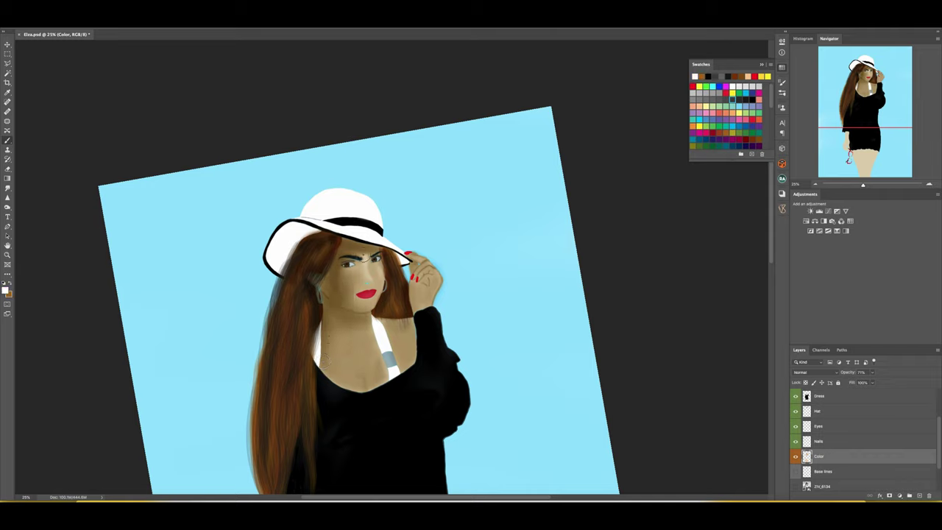
{"action": "mouse_move", "coordinate": [374, 286]}
{"action": "left_mouse_down"}
{"action": "mouse_move", "coordinate": [364, 257]}
{"action": "mouse_move", "coordinate": [403, 306]}
{"action": "left_mouse_up"}
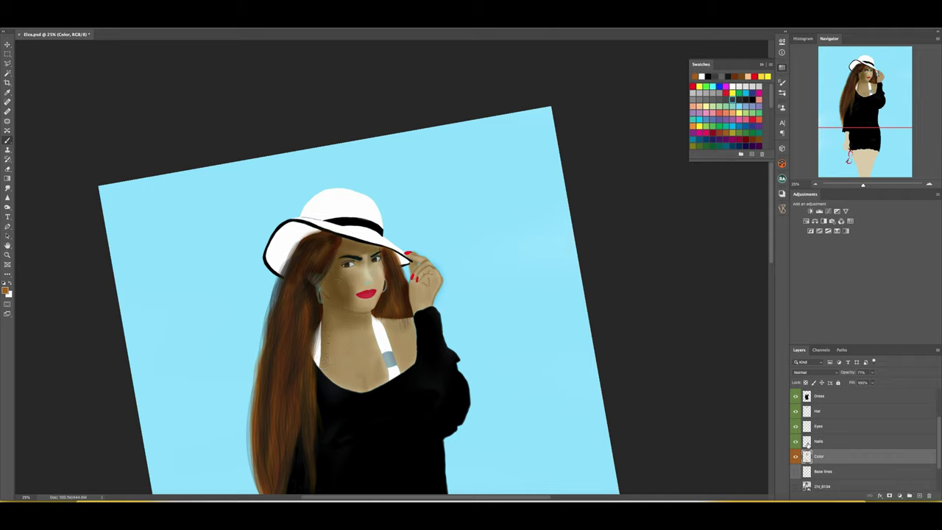
{"action": "scroll", "coordinate": [846, 441], "scroll_direction": "up", "scroll_amount": 4}
{"action": "left_click", "coordinate": [820, 396]}
{"action": "mouse_move", "coordinate": [338, 272]}
{"action": "left_mouse_down"}
{"action": "mouse_move", "coordinate": [364, 287]}
{"action": "mouse_move", "coordinate": [336, 268]}
{"action": "left_mouse_up"}
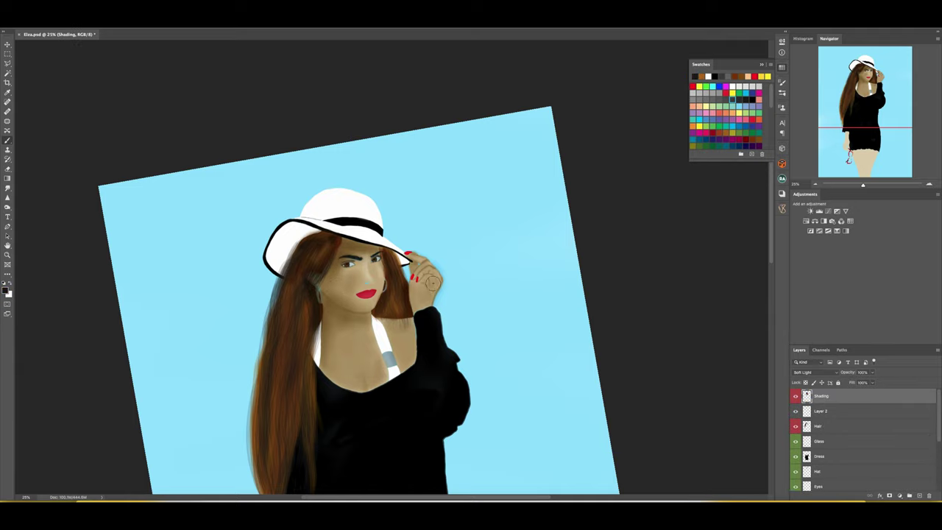
{"action": "left_click", "coordinate": [433, 281], "text": "ctrl"}
{"action": "mouse_move", "coordinate": [328, 276]}
{"action": "left_mouse_down"}
{"action": "mouse_move", "coordinate": [346, 302]}
{"action": "mouse_move", "coordinate": [379, 273]}
{"action": "left_mouse_up"}
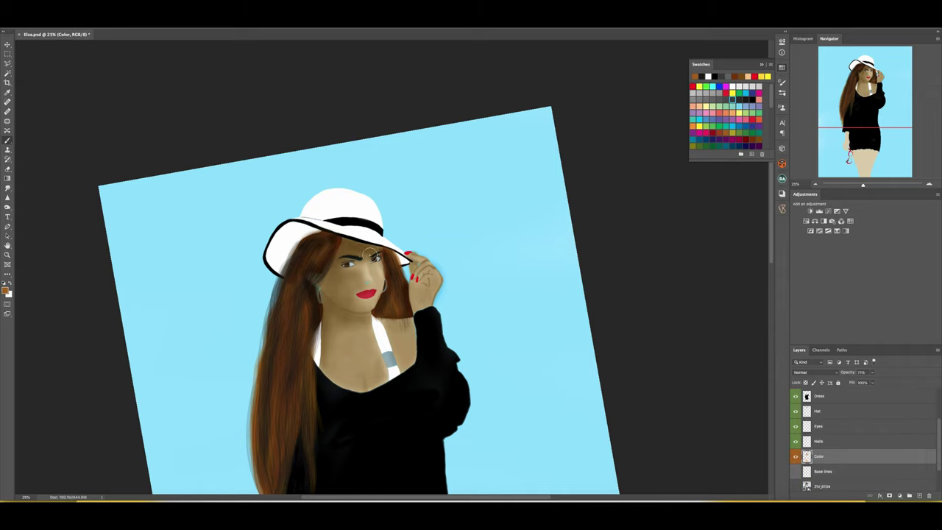
{"action": "scroll", "coordinate": [370, 255], "scroll_direction": "down", "scroll_amount": 5}
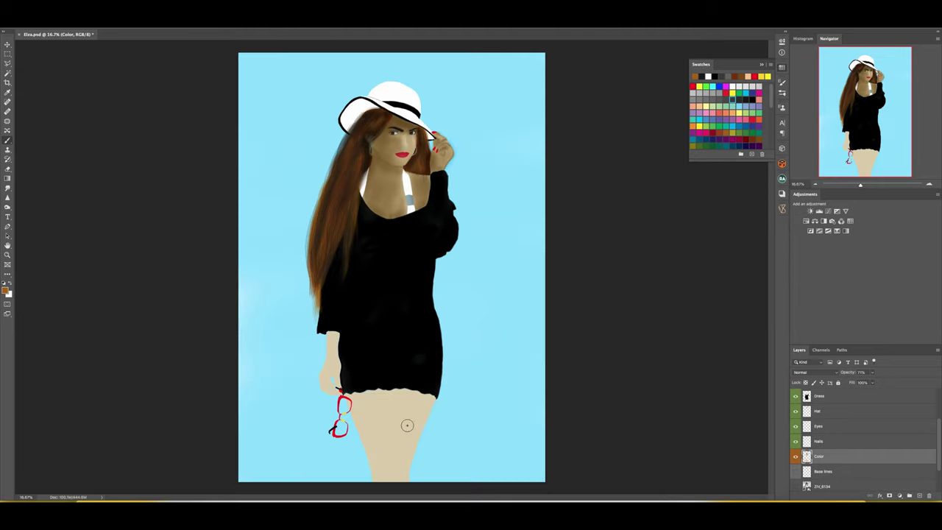
Shade the thighs and lower hand in brown, add white glow on chest and cheek, shade the neck
{"action": "mouse_move", "coordinate": [390, 390]}
{"action": "left_mouse_down"}
{"action": "mouse_move", "coordinate": [386, 478]}
{"action": "mouse_move", "coordinate": [371, 459]}
{"action": "mouse_move", "coordinate": [388, 405]}
{"action": "mouse_move", "coordinate": [367, 478]}
{"action": "mouse_move", "coordinate": [389, 445]}
{"action": "mouse_move", "coordinate": [409, 480]}
{"action": "mouse_move", "coordinate": [346, 425]}
{"action": "left_mouse_up"}
{"action": "left_click_drag", "start_coordinate": [333, 354], "coordinate": [328, 388]}
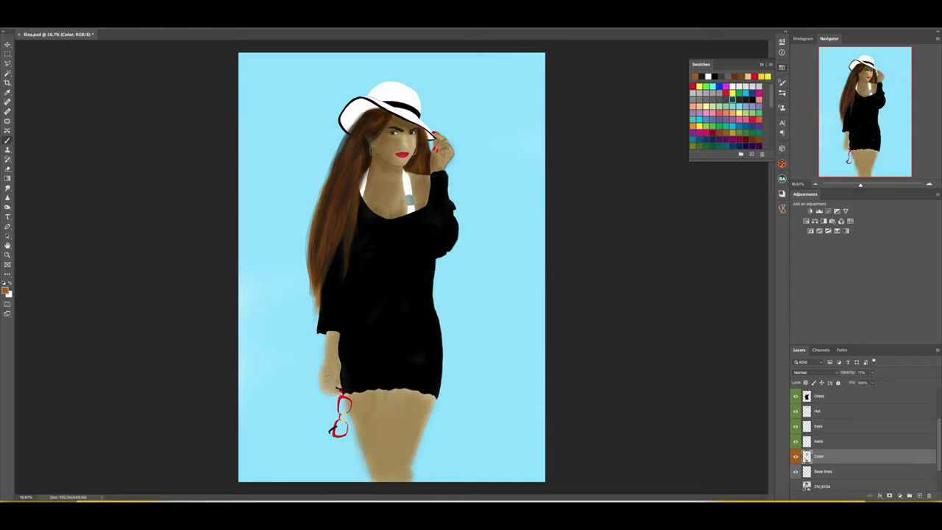
{"action": "key", "text": "x"}
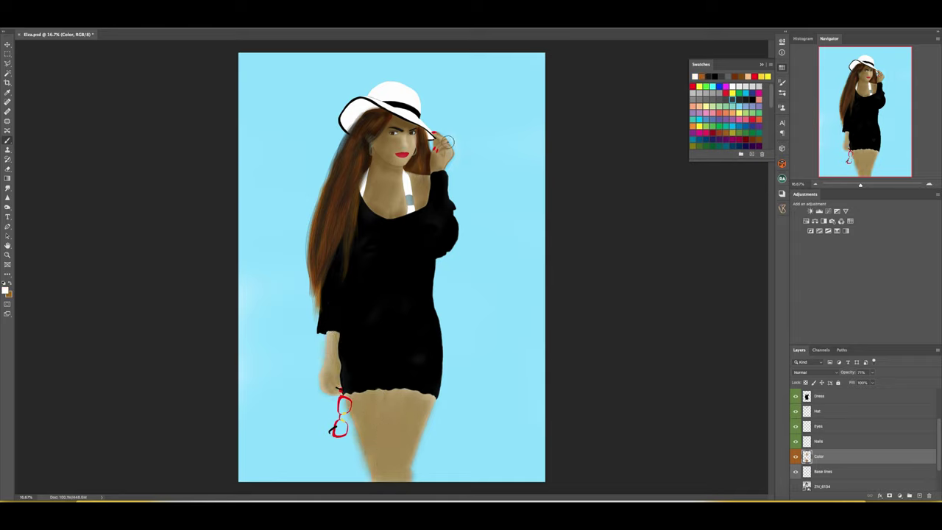
{"action": "left_click_drag", "start_coordinate": [441, 151], "coordinate": [457, 143]}
{"action": "mouse_move", "coordinate": [424, 211]}
{"action": "left_mouse_down"}
{"action": "mouse_move", "coordinate": [375, 210]}
{"action": "mouse_move", "coordinate": [373, 143]}
{"action": "mouse_move", "coordinate": [387, 150]}
{"action": "left_mouse_up"}
{"action": "key", "text": "x"}
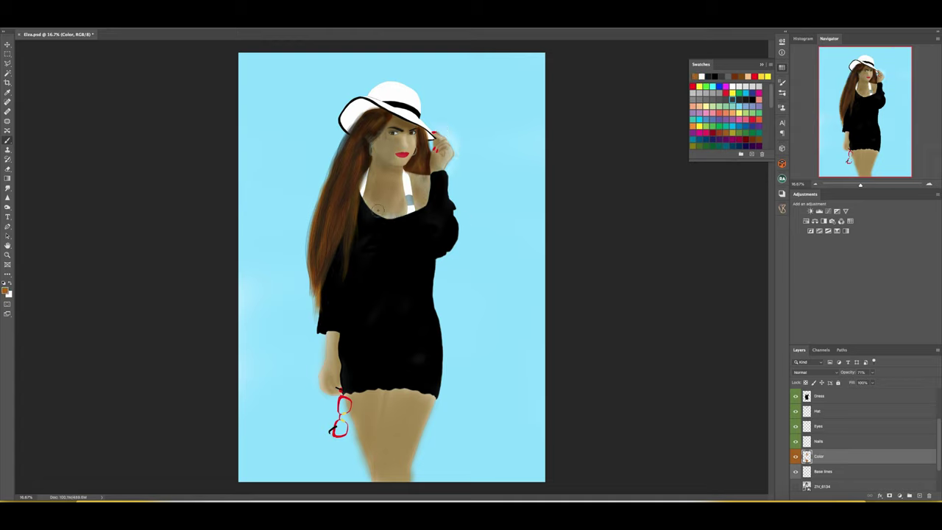
{"action": "mouse_move", "coordinate": [376, 208]}
{"action": "left_mouse_down"}
{"action": "mouse_move", "coordinate": [403, 181]}
{"action": "mouse_move", "coordinate": [371, 150]}
{"action": "left_mouse_up"}
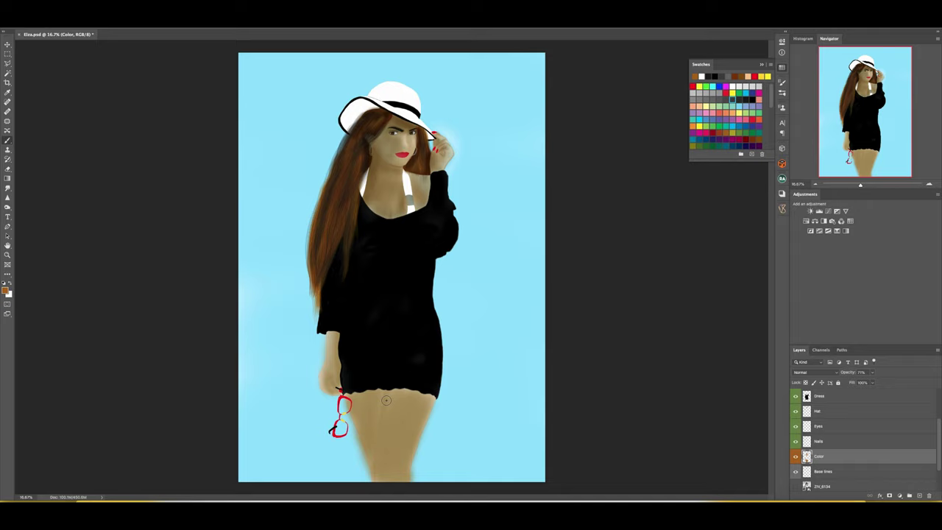
Paint white highlights on chest, face, legs and upper thighs, with brown shading along the chest strap
{"action": "key", "text": "x"}
{"action": "left_click_drag", "start_coordinate": [378, 181], "coordinate": [423, 195]}
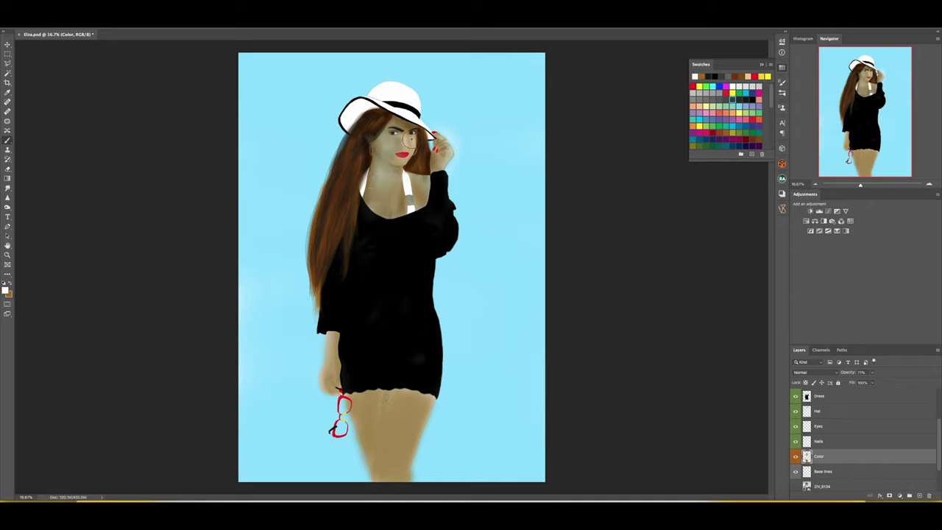
{"action": "mouse_move", "coordinate": [402, 440]}
{"action": "left_mouse_down"}
{"action": "mouse_move", "coordinate": [388, 442]}
{"action": "mouse_move", "coordinate": [368, 401]}
{"action": "left_mouse_up"}
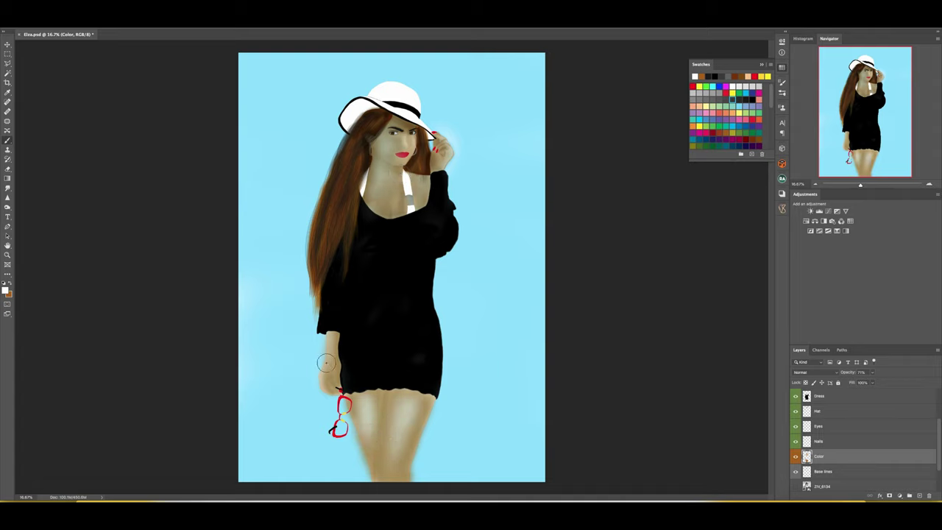
{"action": "key", "text": "x"}
{"action": "left_click_drag", "start_coordinate": [411, 180], "coordinate": [409, 206]}
{"action": "key", "text": "x"}
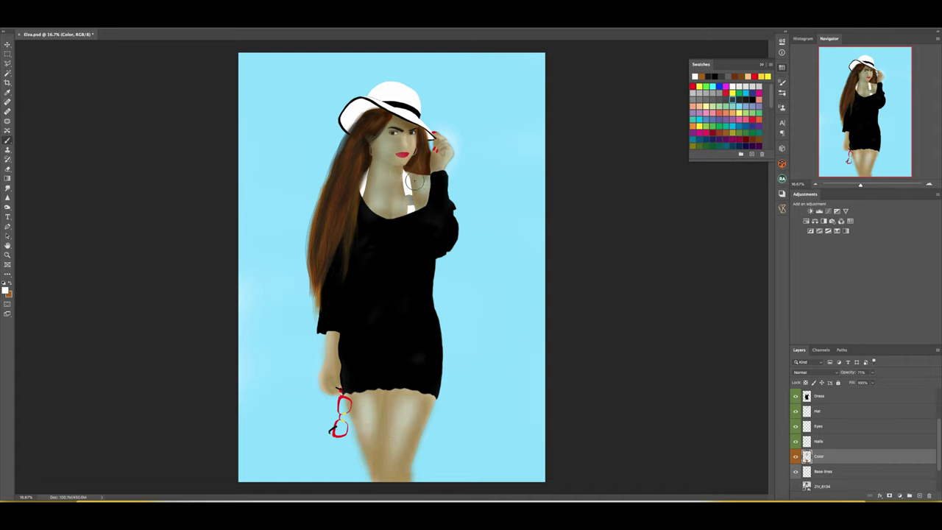
{"action": "key", "text": "x"}
{"action": "key", "text": "x"}
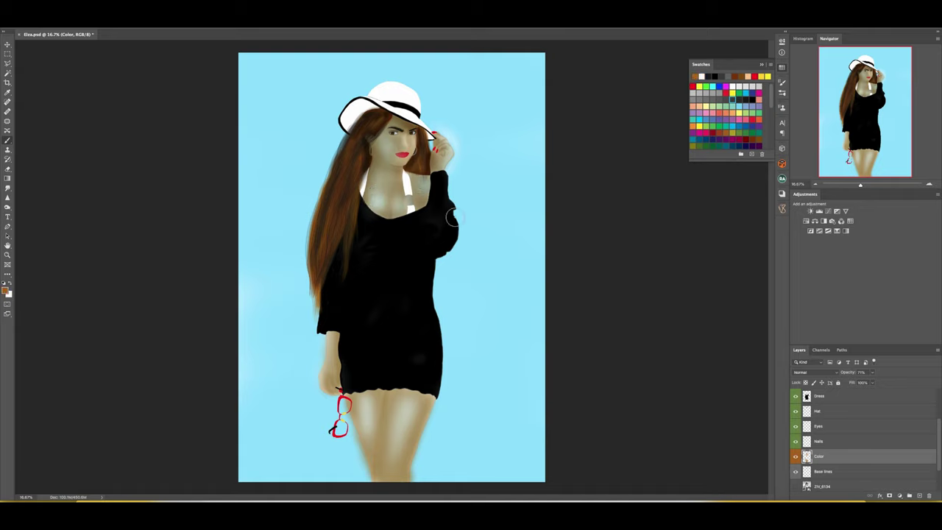
{"action": "left_click_drag", "start_coordinate": [413, 405], "coordinate": [373, 420]}
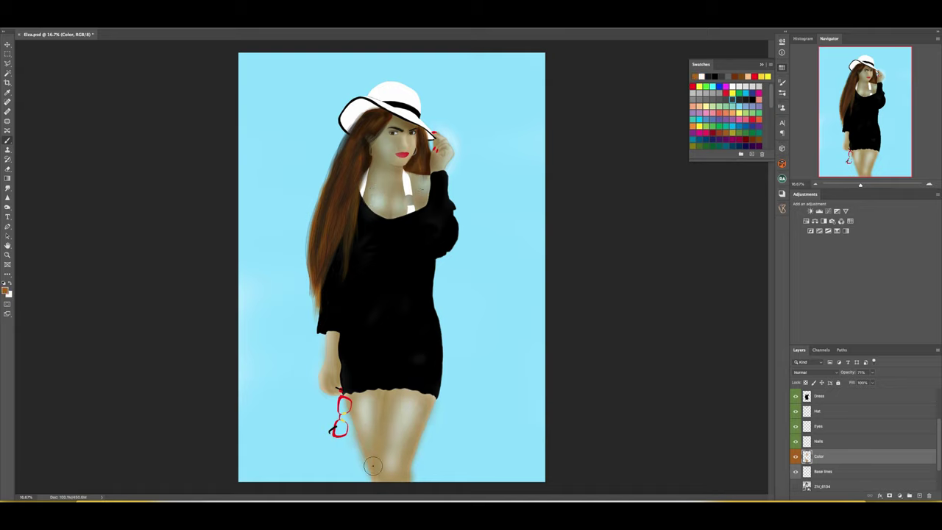
{"action": "key", "text": "x"}
{"action": "key", "text": "x"}
{"action": "key", "text": "x"}
{"action": "key", "text": "ctrl+plus"}
{"action": "key", "text": "x"}
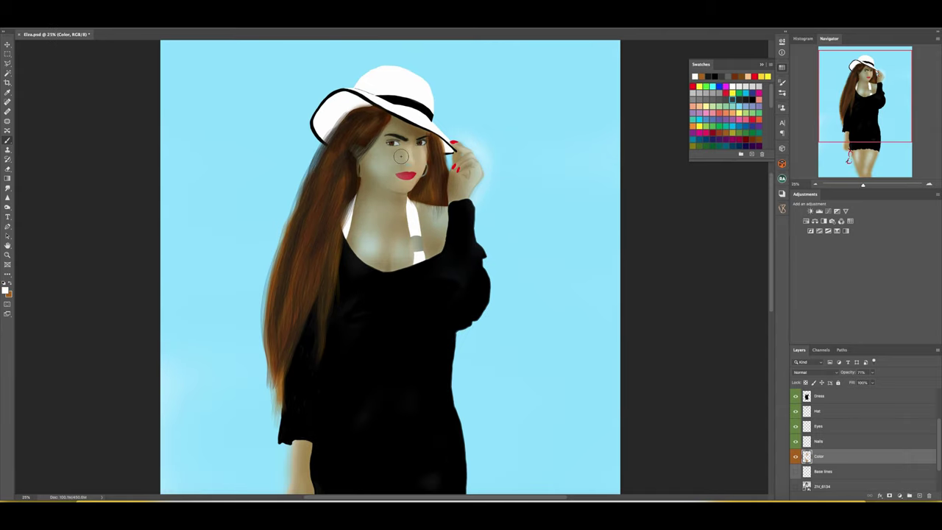
{"action": "key", "text": "x"}
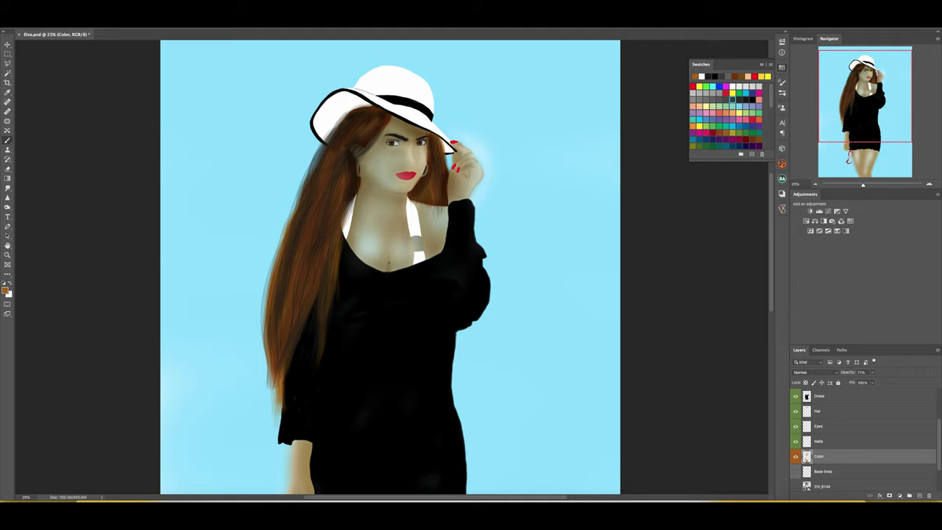
{"action": "scroll", "coordinate": [384, 235], "scroll_direction": "down", "scroll_amount": 5}
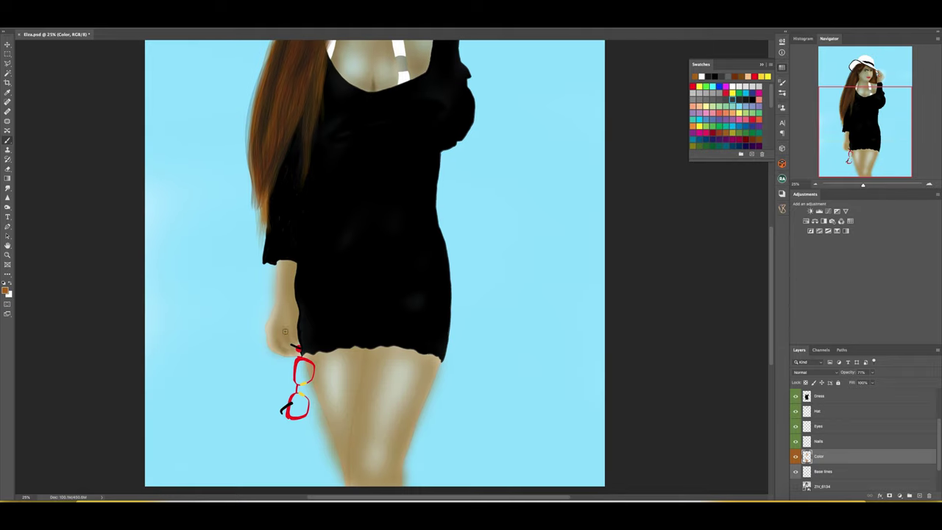
With a soft round brush, paint away the blurry skin fringe beside the arm
{"action": "key", "text": "x"}
{"action": "scroll", "coordinate": [265, 287], "scroll_direction": "up", "scroll_amount": 3}
{"action": "right_click", "coordinate": [356, 213]}
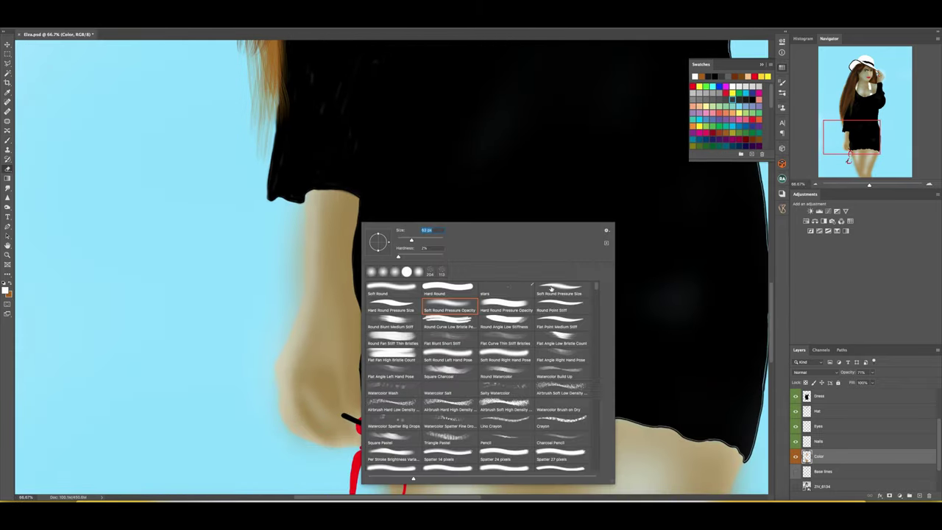
{"action": "left_click", "coordinate": [297, 205]}
{"action": "left_click_drag", "start_coordinate": [286, 257], "coordinate": [298, 305]}
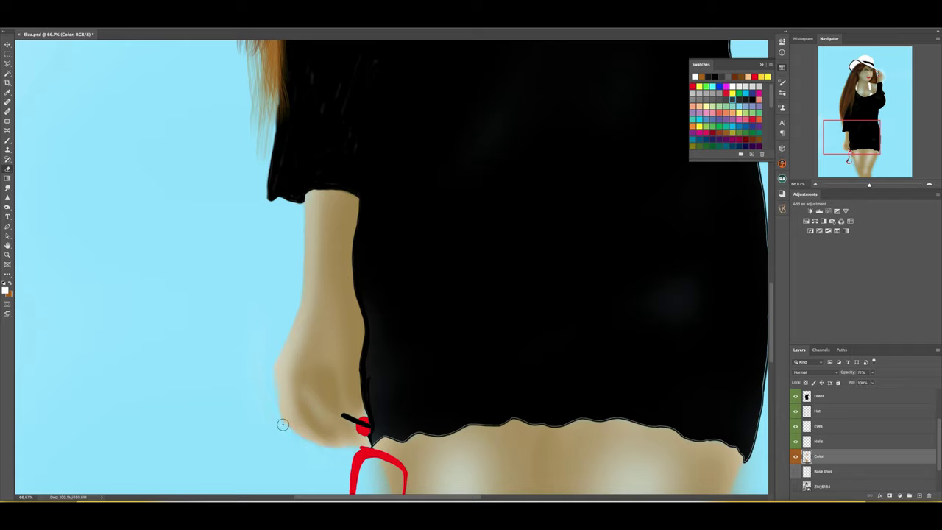
Show the Base lines layer, cover the fist's grey patch with skin tone, and pick darker brown
{"action": "left_click", "coordinate": [794, 471]}
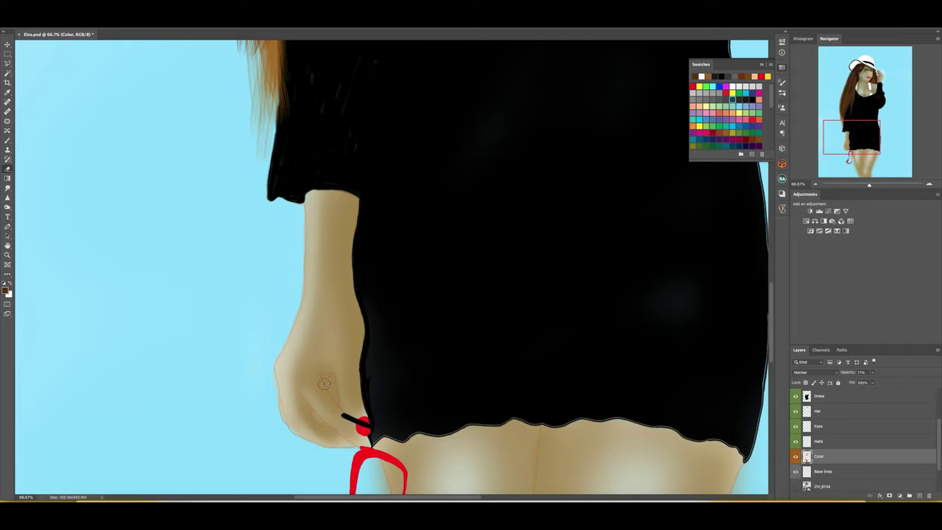
{"action": "key", "text": "b"}
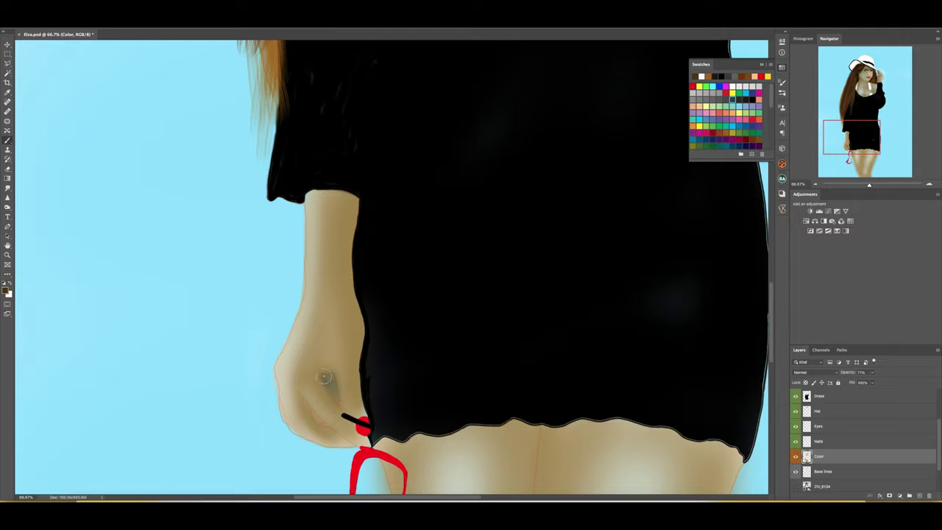
{"action": "mouse_move", "coordinate": [309, 408]}
{"action": "left_mouse_down"}
{"action": "mouse_move", "coordinate": [329, 379]}
{"action": "mouse_move", "coordinate": [335, 403]}
{"action": "mouse_move", "coordinate": [323, 427]}
{"action": "left_mouse_up"}
{"action": "left_click", "coordinate": [752, 139]}
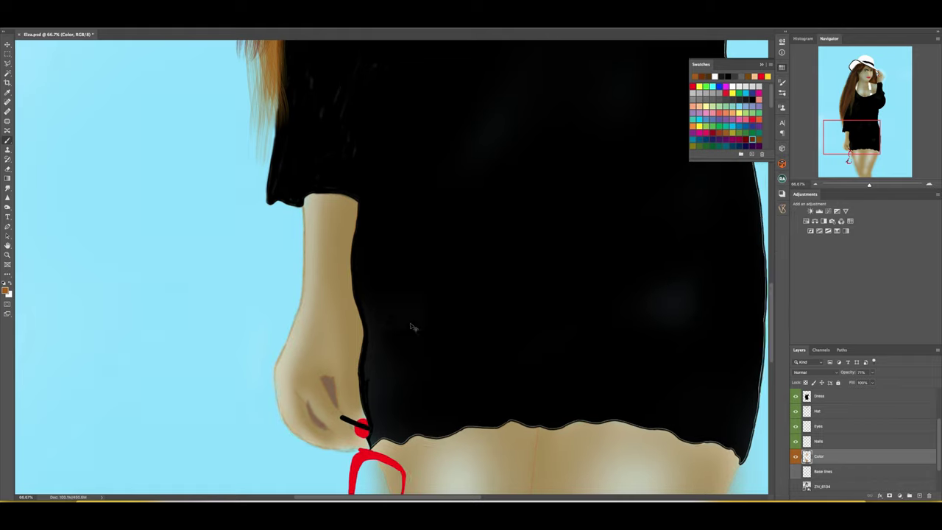
{"action": "scroll", "coordinate": [425, 393], "scroll_direction": "up", "scroll_amount": 5}
Trim the blurry right and left edges of the legs, then zoom to the face at 100%
{"action": "key", "text": "ctrl+minus"}
{"action": "left_click_drag", "start_coordinate": [409, 334], "coordinate": [378, 410]}
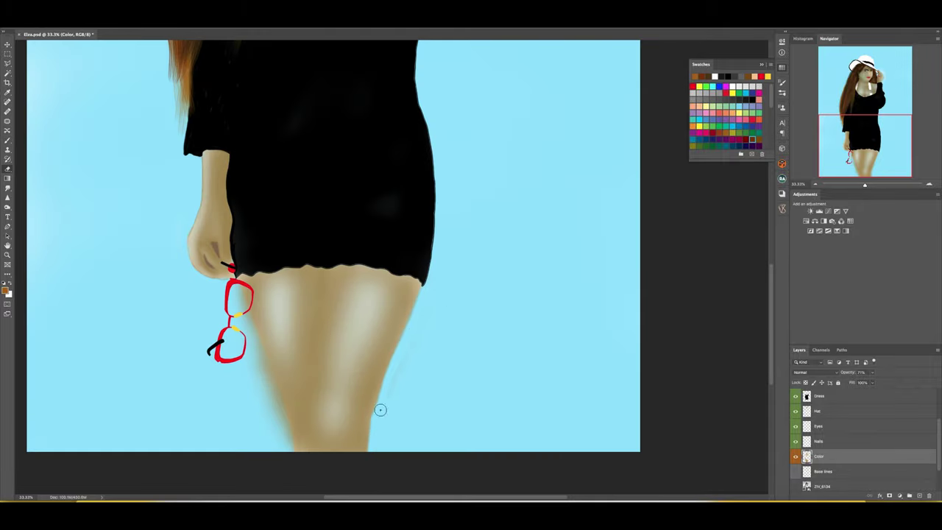
{"action": "left_click_drag", "start_coordinate": [253, 342], "coordinate": [279, 445]}
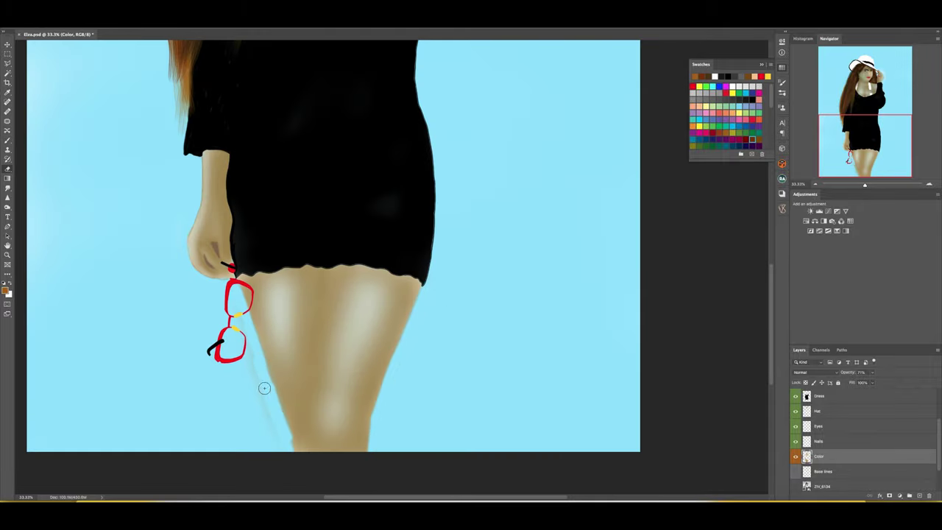
{"action": "key", "text": "b"}
{"action": "key", "text": "e"}
{"action": "key", "text": "ctrl+0"}
{"action": "key", "text": "ctrl+1"}
{"action": "scroll", "coordinate": [346, 315], "scroll_direction": "up", "scroll_amount": 5}
Try shading strokes along the nostril and right side of the nose, then undo them
{"action": "key", "text": "alt+bracketleft"}
{"action": "key", "text": "alt+bracketleft"}
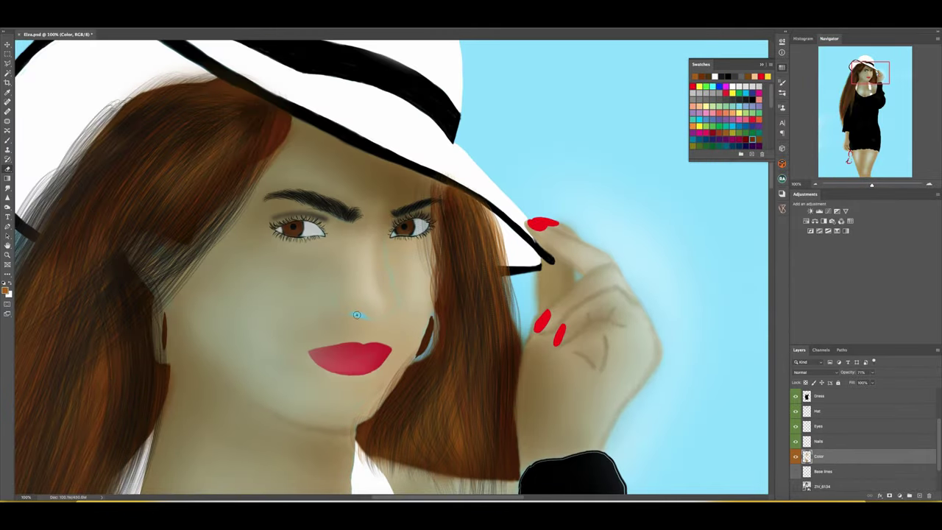
{"action": "key", "text": "b"}
{"action": "left_click_drag", "start_coordinate": [339, 291], "coordinate": [342, 315]}
{"action": "left_click_drag", "start_coordinate": [385, 256], "coordinate": [400, 301]}
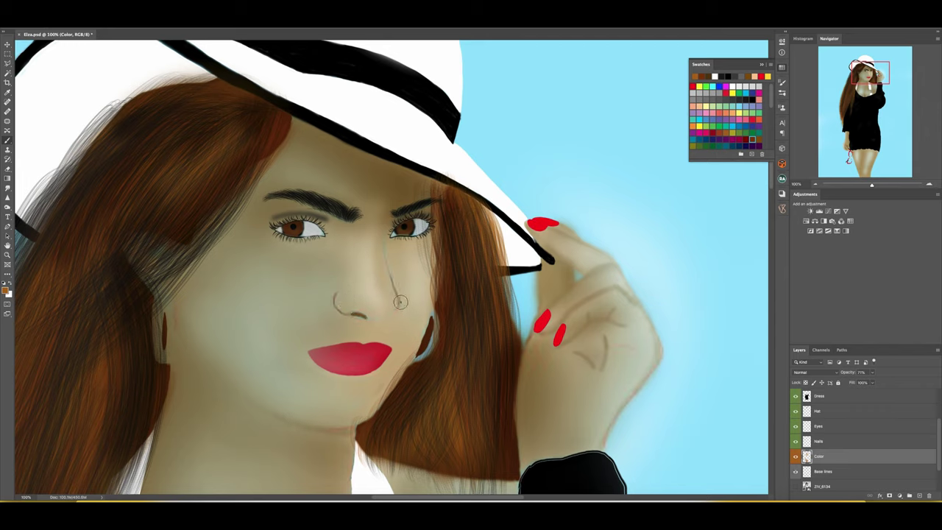
{"action": "key", "text": "ctrl+z"}
{"action": "key", "text": "ctrl+z"}
{"action": "left_click_drag", "start_coordinate": [327, 294], "coordinate": [342, 324]}
{"action": "left_click_drag", "start_coordinate": [385, 263], "coordinate": [400, 306]}
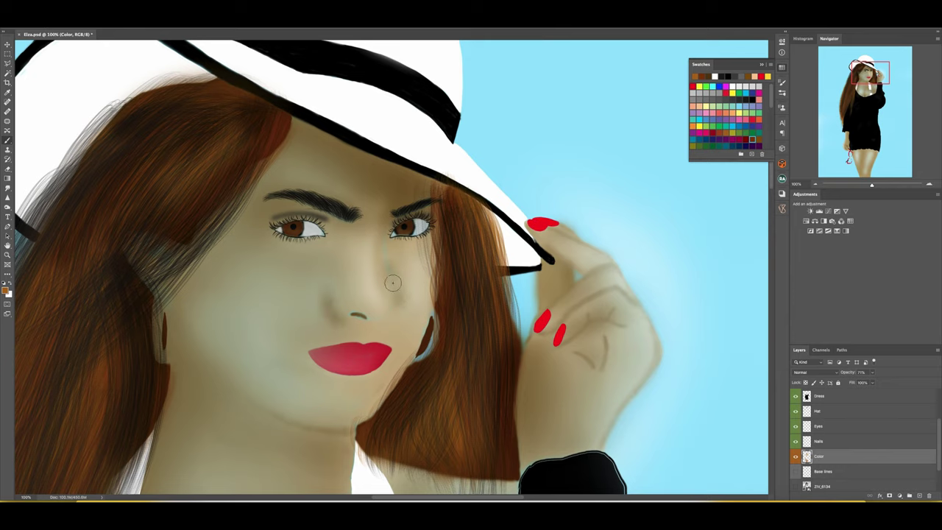
{"action": "key", "text": "ctrl+z"}
{"action": "key", "text": "ctrl+z"}
Back on the Color layer, choose a darker skin shade for the nose in the Color Picker
{"action": "left_click", "coordinate": [405, 232], "text": "ctrl"}
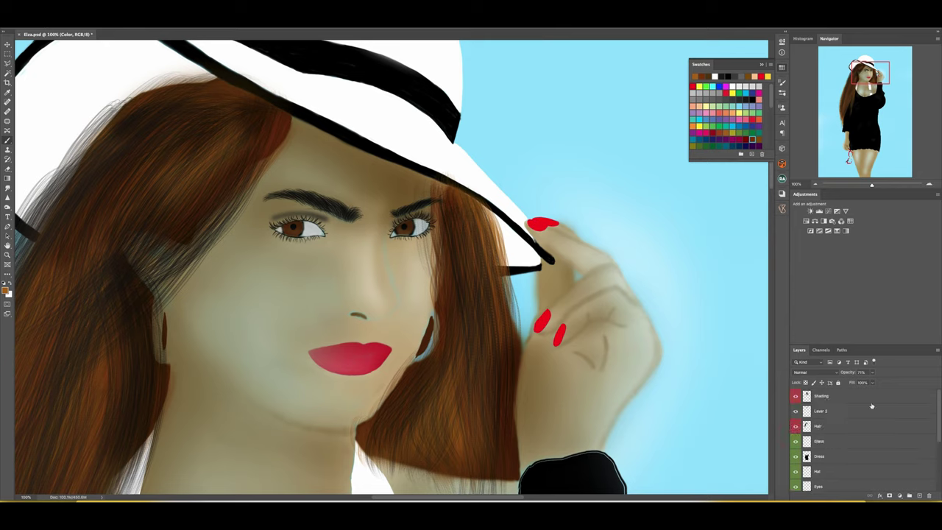
{"action": "key", "text": "d"}
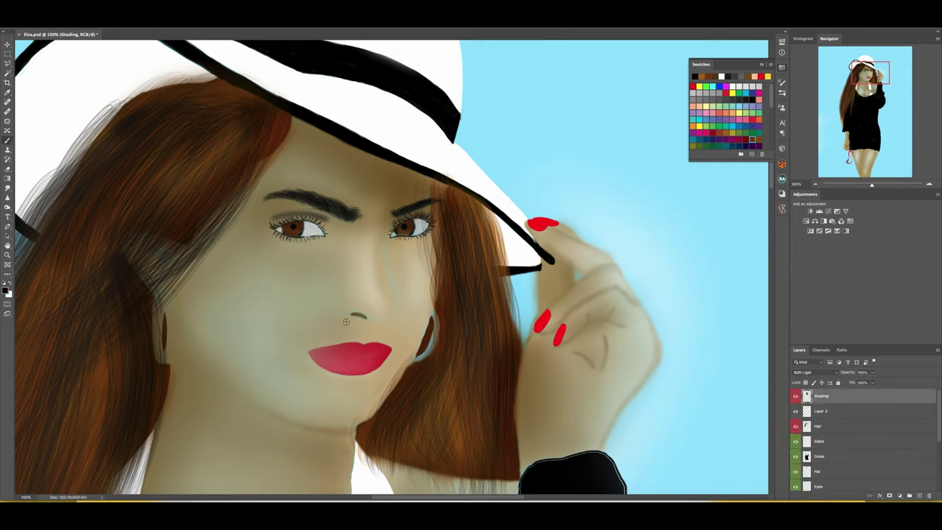
{"action": "left_click", "coordinate": [392, 273], "text": "ctrl"}
{"action": "left_click", "coordinate": [392, 273], "text": "alt"}
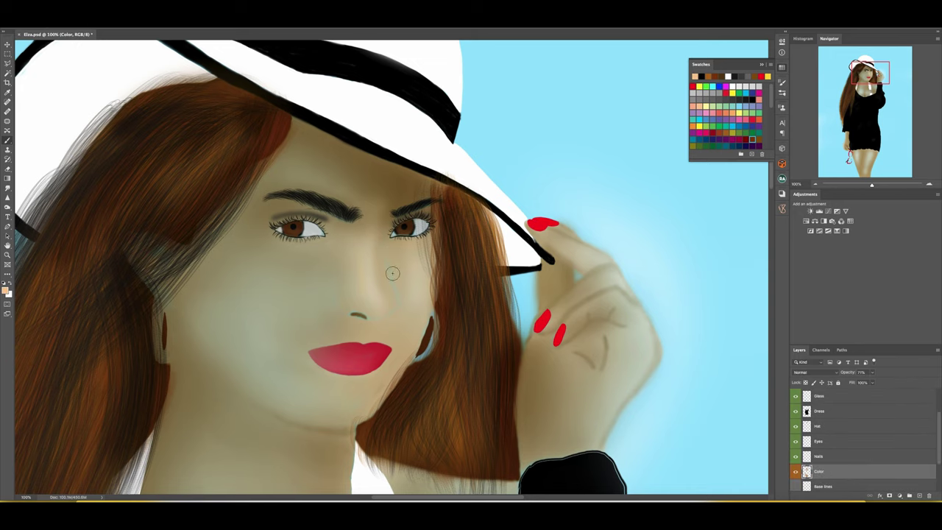
{"action": "left_click", "coordinate": [751, 98]}
{"action": "left_click", "coordinate": [6, 291]}
{"action": "key", "text": "Return"}
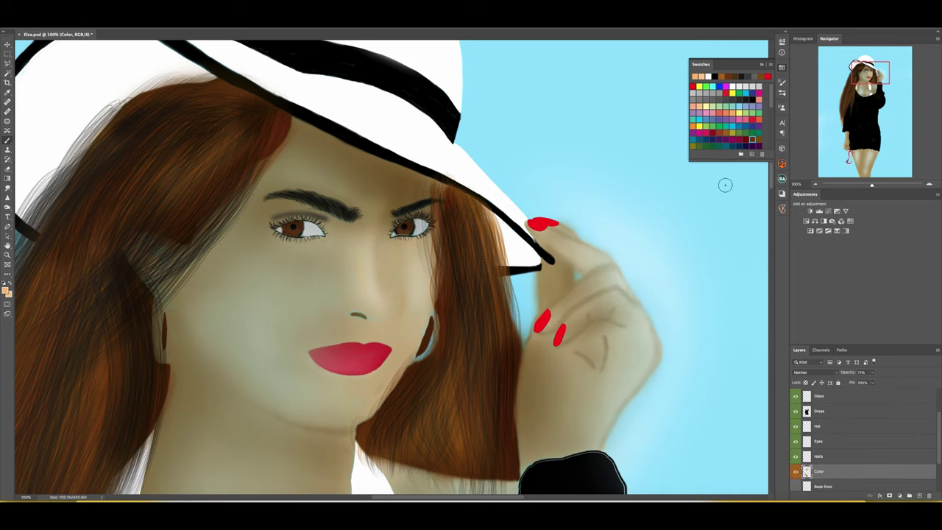
{"action": "left_click", "coordinate": [758, 138]}
{"action": "left_click", "coordinate": [7, 291]}
{"action": "key", "text": "Return"}
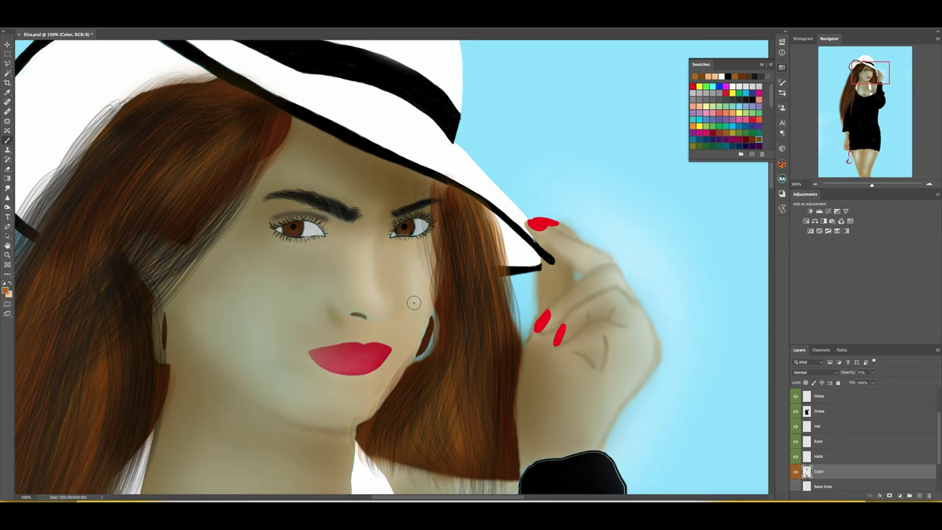
Shade both sides of the nose, the bridge near the inner eye and under the tip
{"action": "left_click_drag", "start_coordinate": [385, 269], "coordinate": [392, 310]}
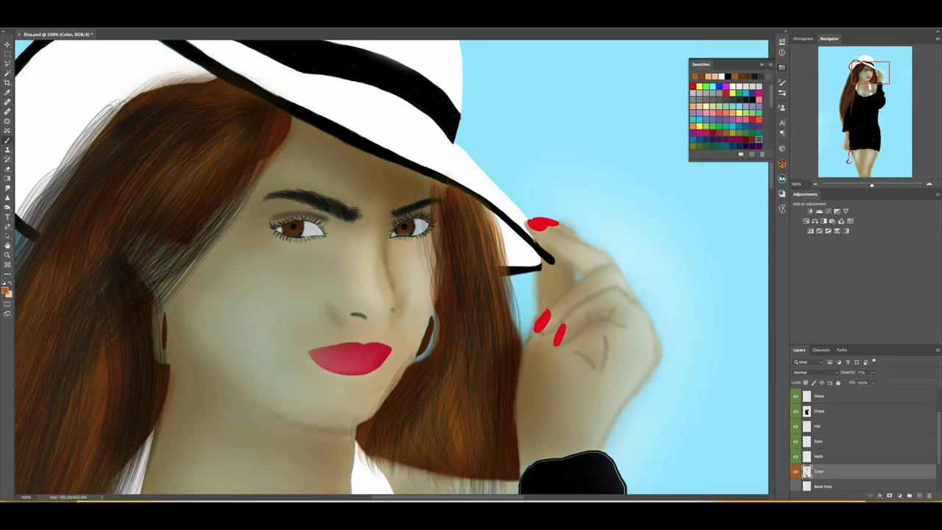
{"action": "left_click_drag", "start_coordinate": [344, 235], "coordinate": [330, 295]}
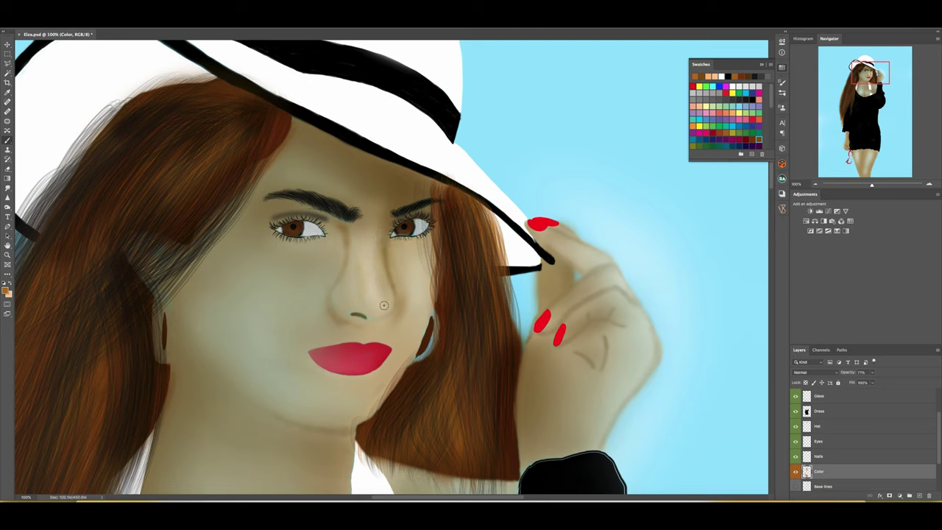
{"action": "left_click_drag", "start_coordinate": [346, 237], "coordinate": [330, 284]}
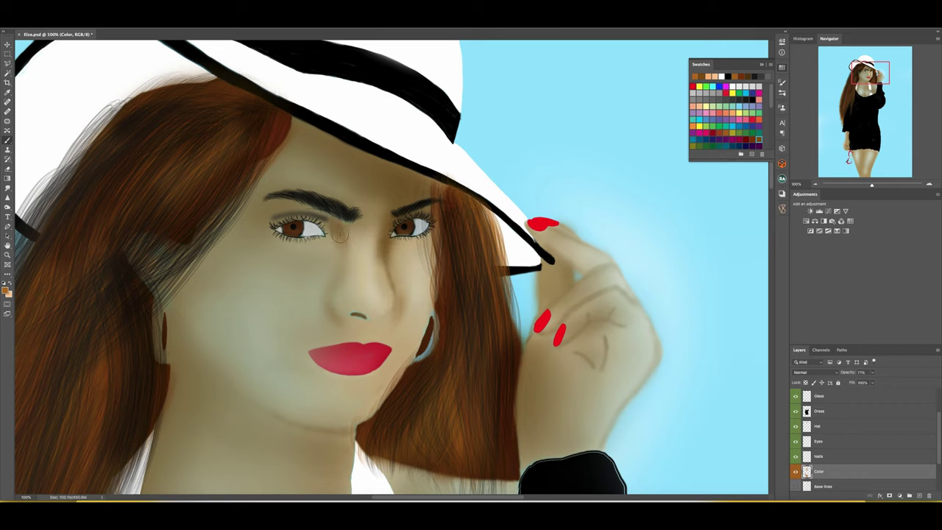
{"action": "left_click_drag", "start_coordinate": [344, 221], "coordinate": [346, 305]}
{"action": "left_click_drag", "start_coordinate": [387, 250], "coordinate": [353, 331]}
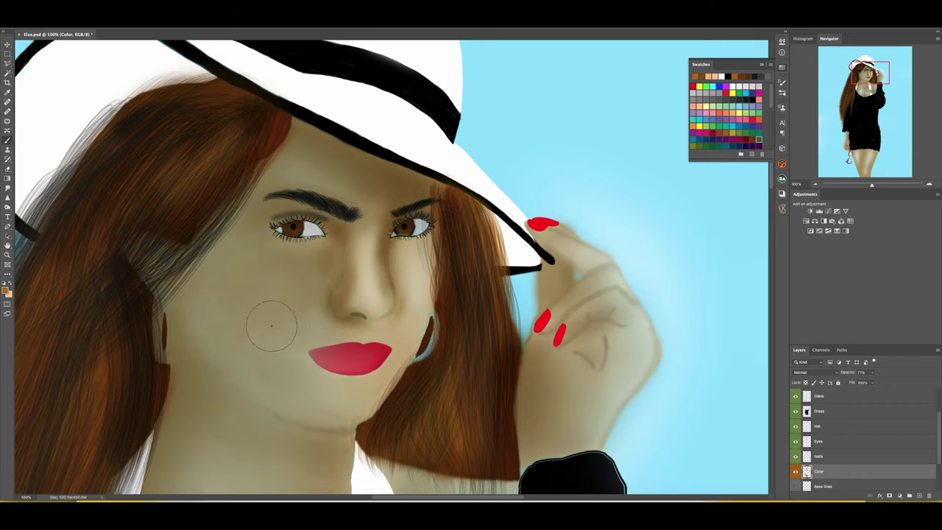
{"action": "key", "text": "ctrl+0"}
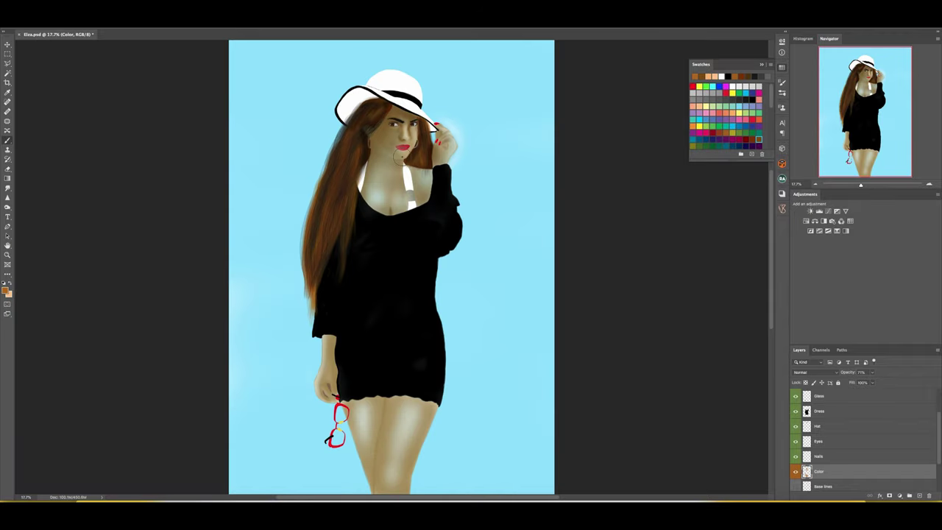
On the Dress layer, paint black over part of the white chest strap
{"action": "left_click", "coordinate": [397, 161], "text": "alt"}
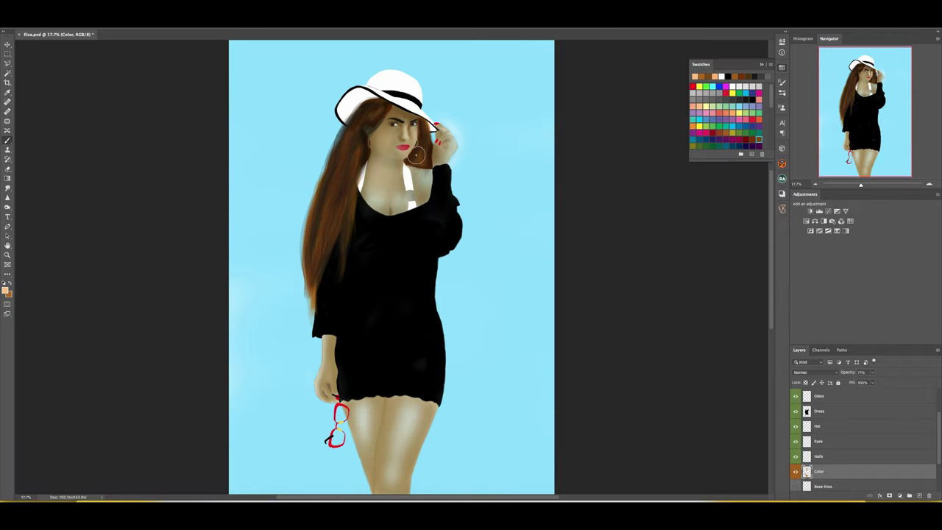
{"action": "scroll", "coordinate": [402, 162], "scroll_direction": "up", "scroll_amount": 5}
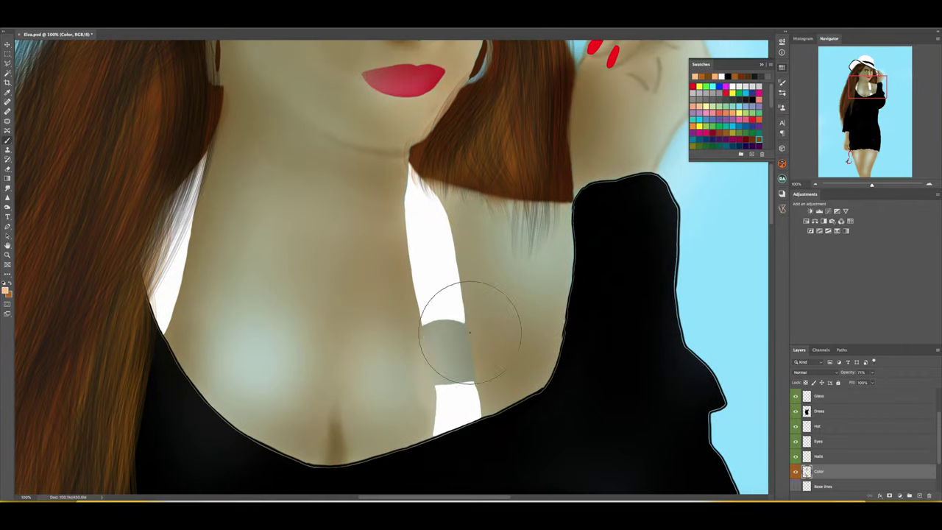
{"action": "left_click", "coordinate": [626, 348], "text": "ctrl"}
{"action": "left_click", "coordinate": [626, 348], "text": "alt"}
{"action": "mouse_move", "coordinate": [442, 328]}
{"action": "left_mouse_down"}
{"action": "mouse_move", "coordinate": [450, 353]}
{"action": "mouse_move", "coordinate": [441, 346]}
{"action": "mouse_move", "coordinate": [433, 382]}
{"action": "mouse_move", "coordinate": [442, 331]}
{"action": "mouse_move", "coordinate": [442, 362]}
{"action": "mouse_move", "coordinate": [465, 345]}
{"action": "mouse_move", "coordinate": [435, 382]}
{"action": "mouse_move", "coordinate": [435, 332]}
{"action": "left_mouse_up"}
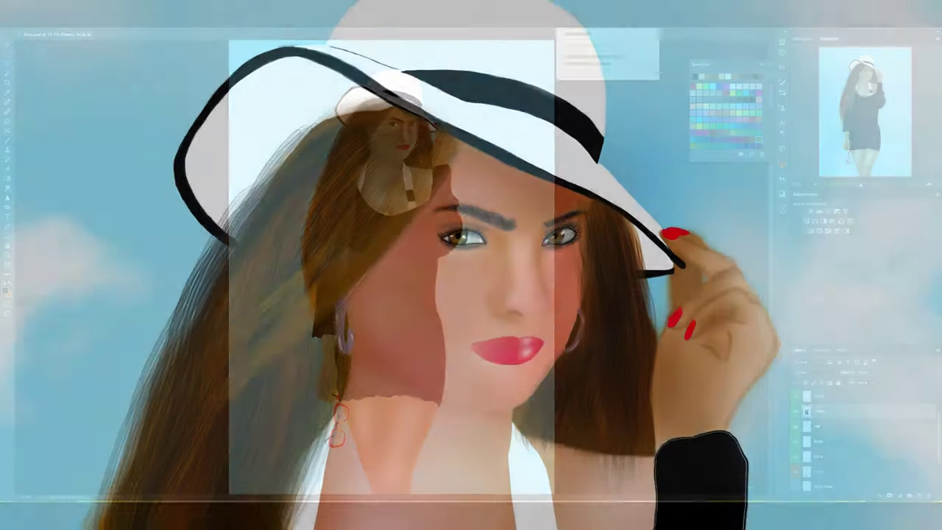